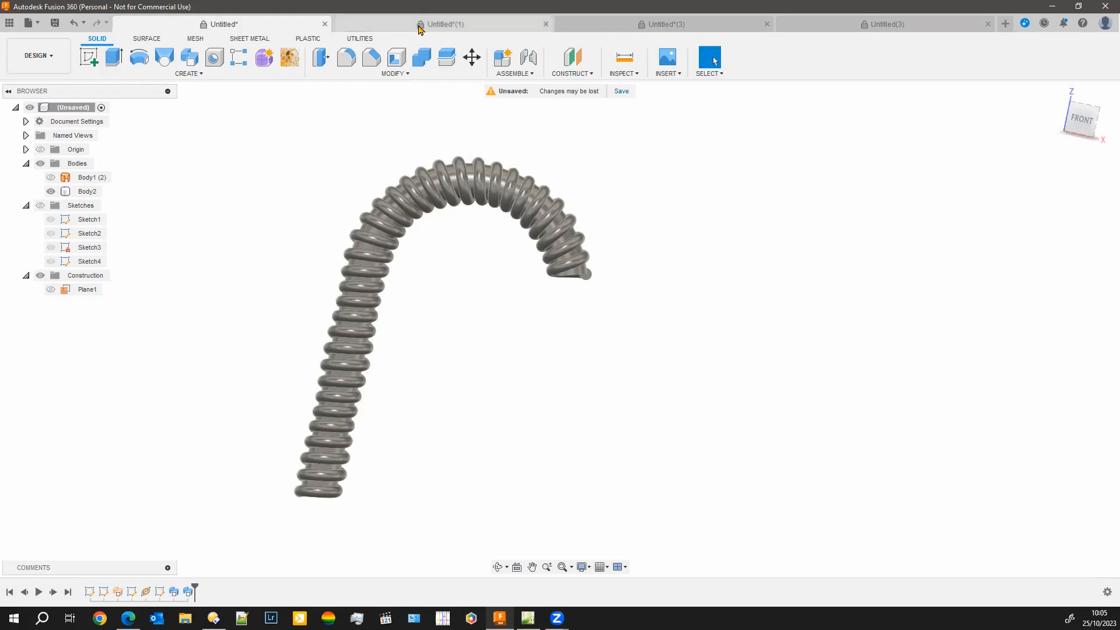
Look through the open corrugated hose designs and switch to the empty untitled design
left_click(443, 24)
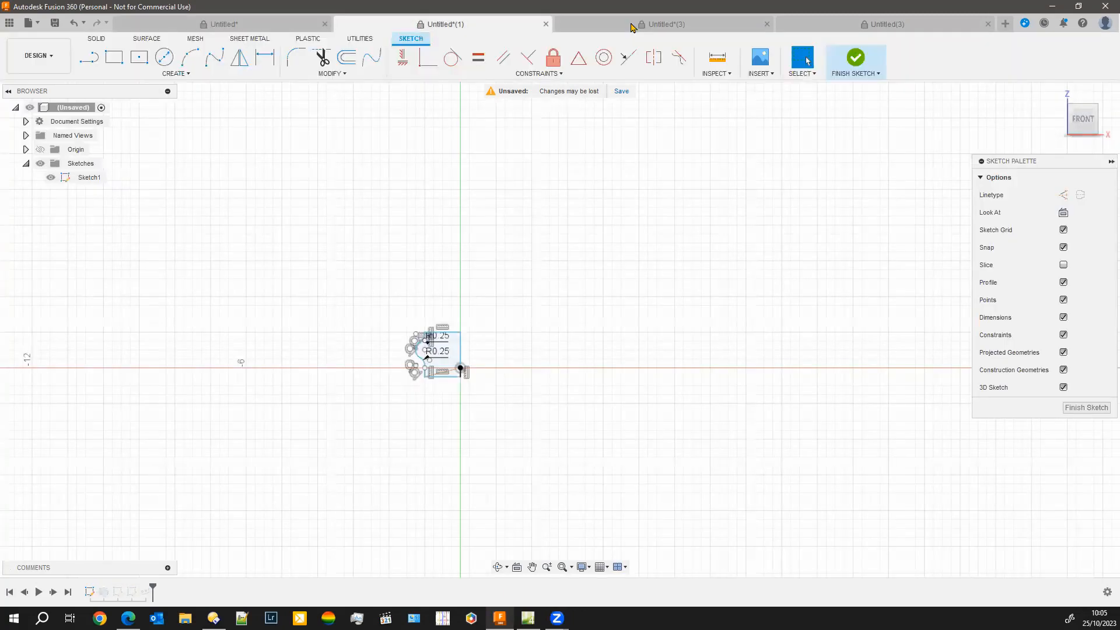
left_click(631, 26)
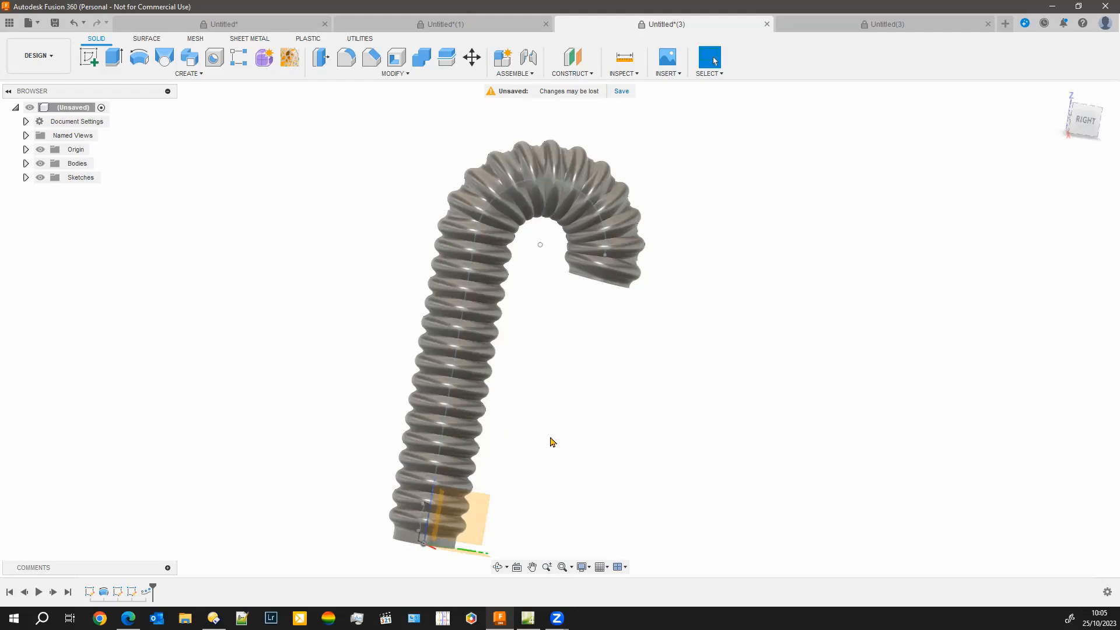
left_click(874, 31)
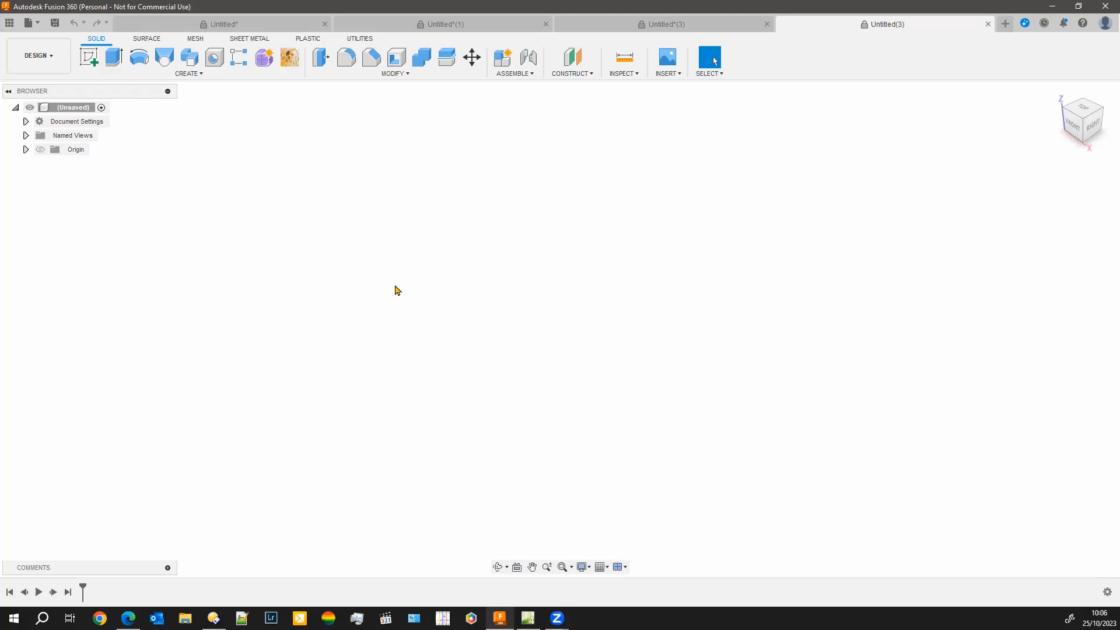
left_click(423, 27)
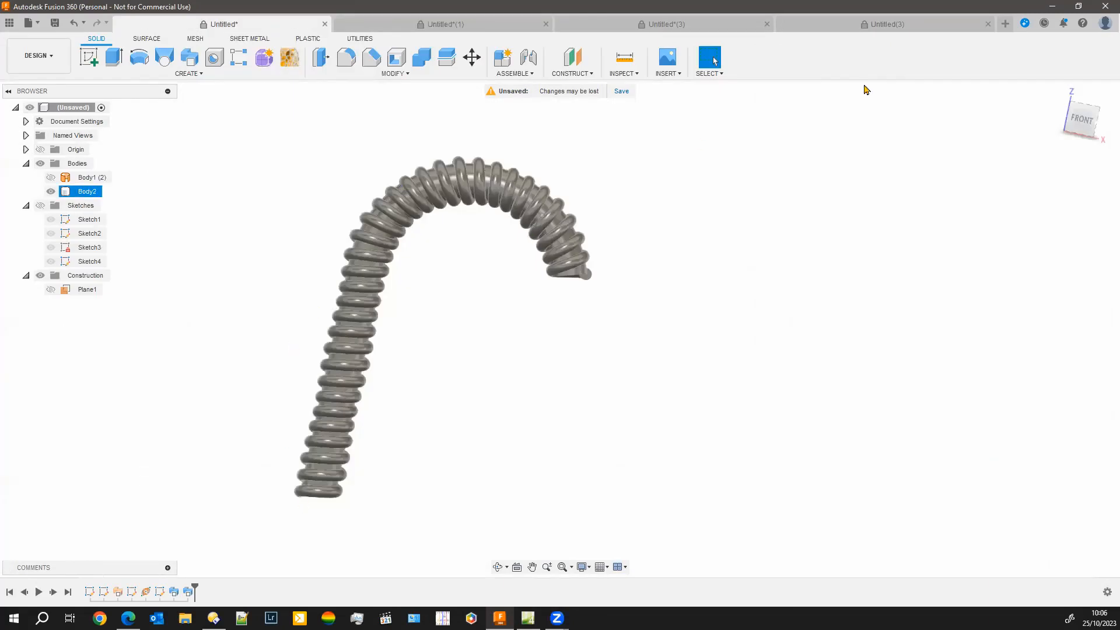
left_click(919, 30)
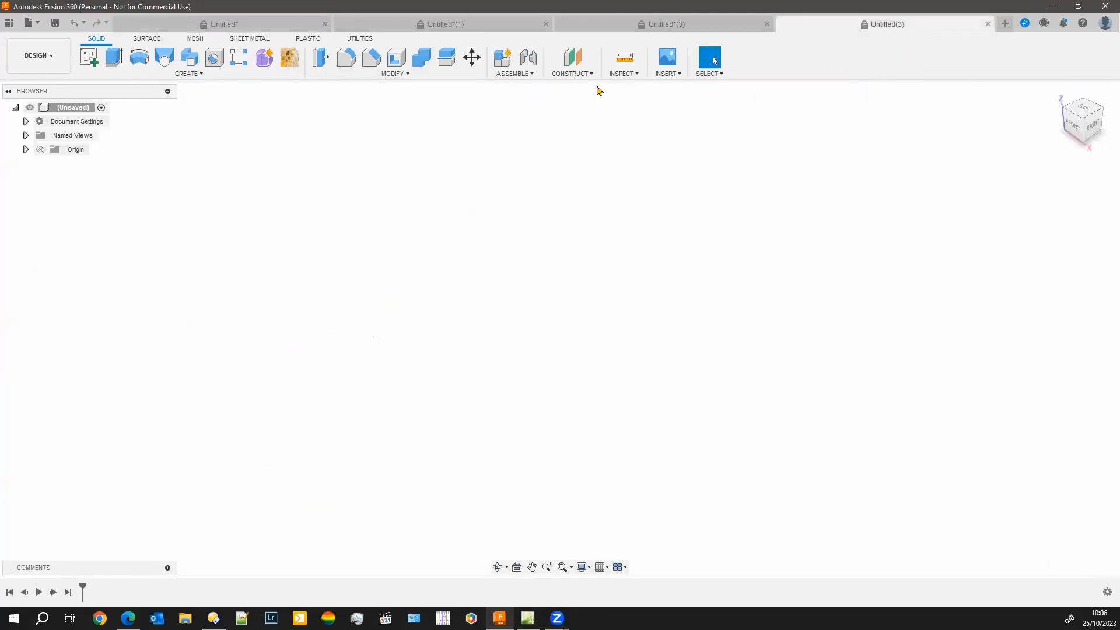
Create an empty sketch on the vertical YZ origin plane and finish it
left_click(88, 58)
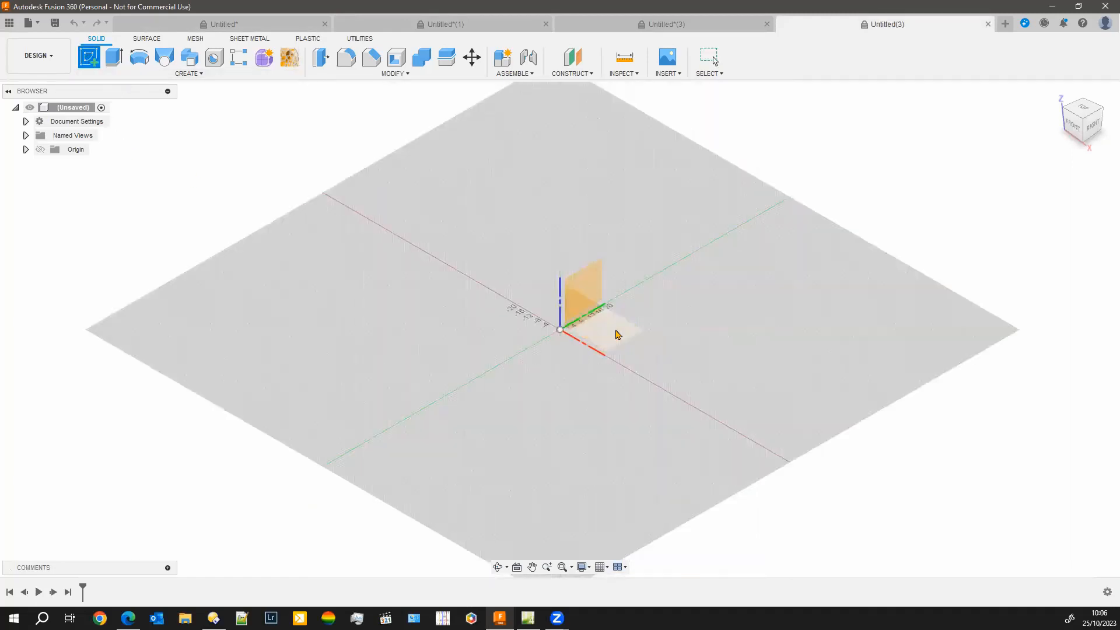
left_click(302, 307)
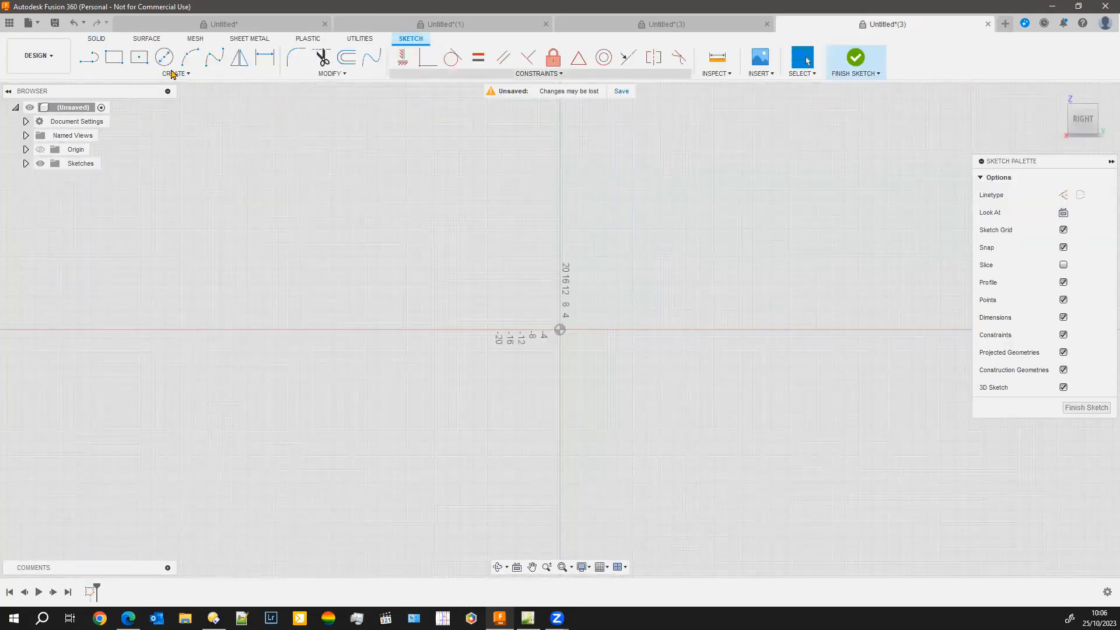
left_click(1077, 410)
Start a Coil on the horizontal XY plane, centred on the origin, with a base diameter of about 69 mm
left_click(182, 75)
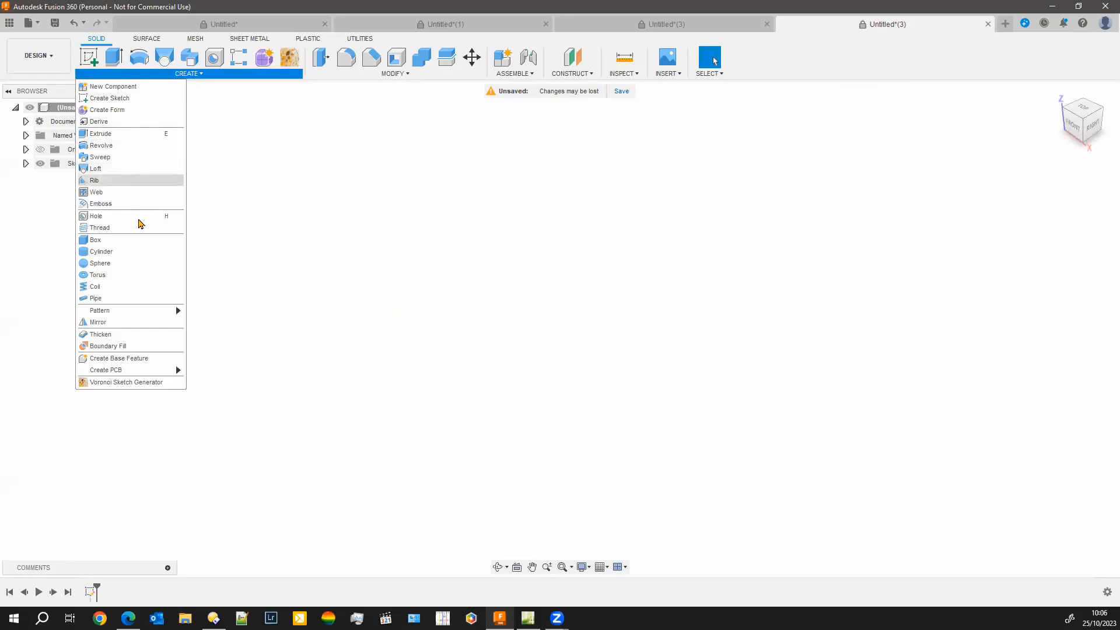
left_click(112, 287)
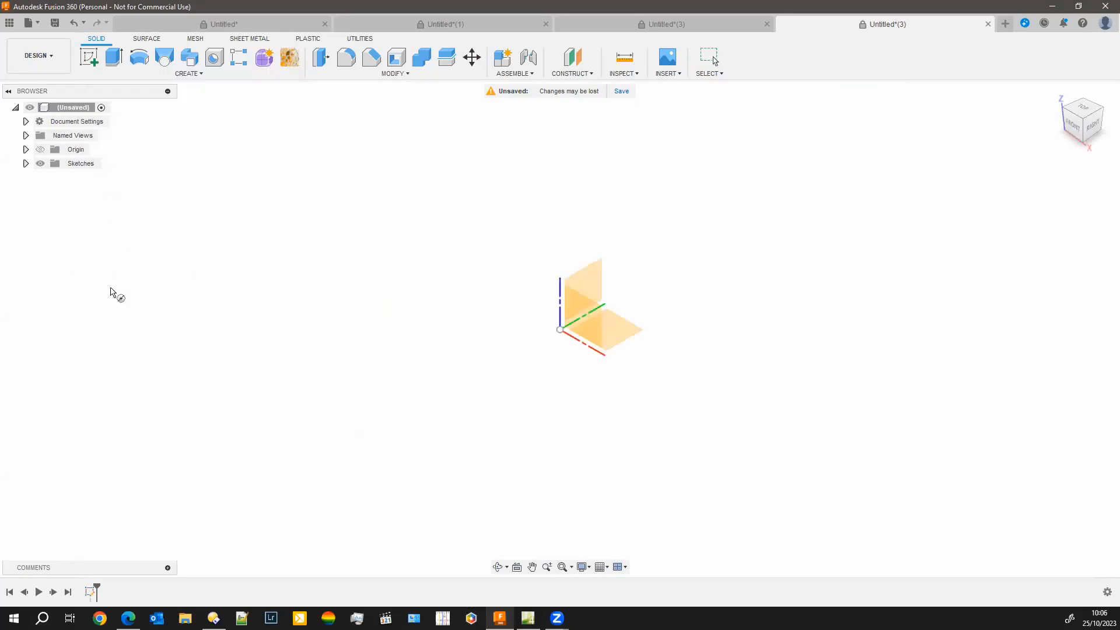
left_click(613, 344)
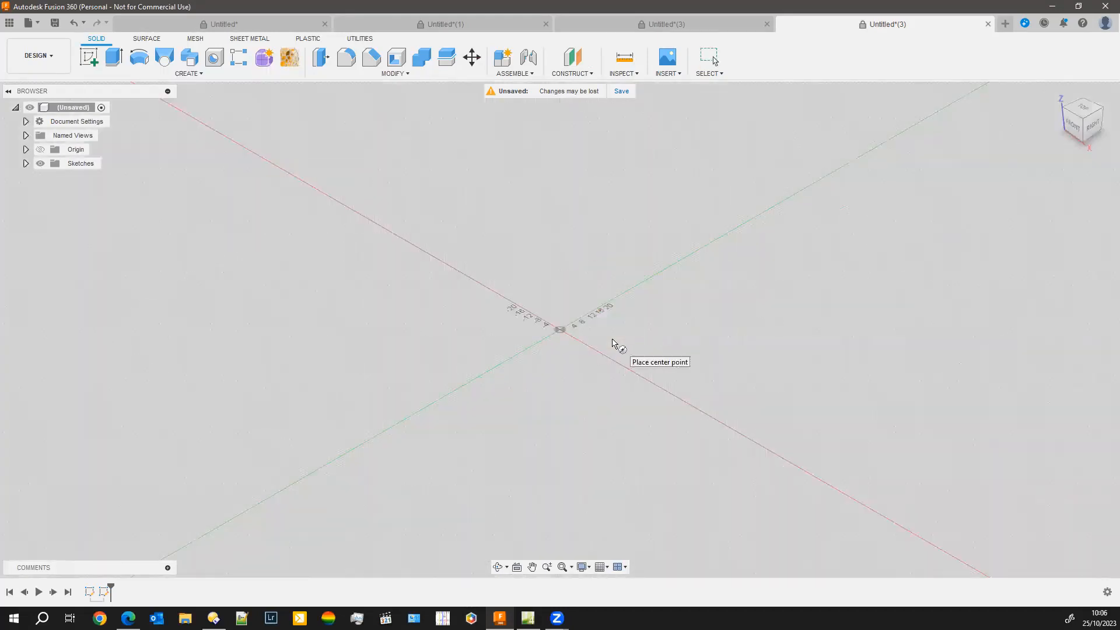
left_click(560, 331)
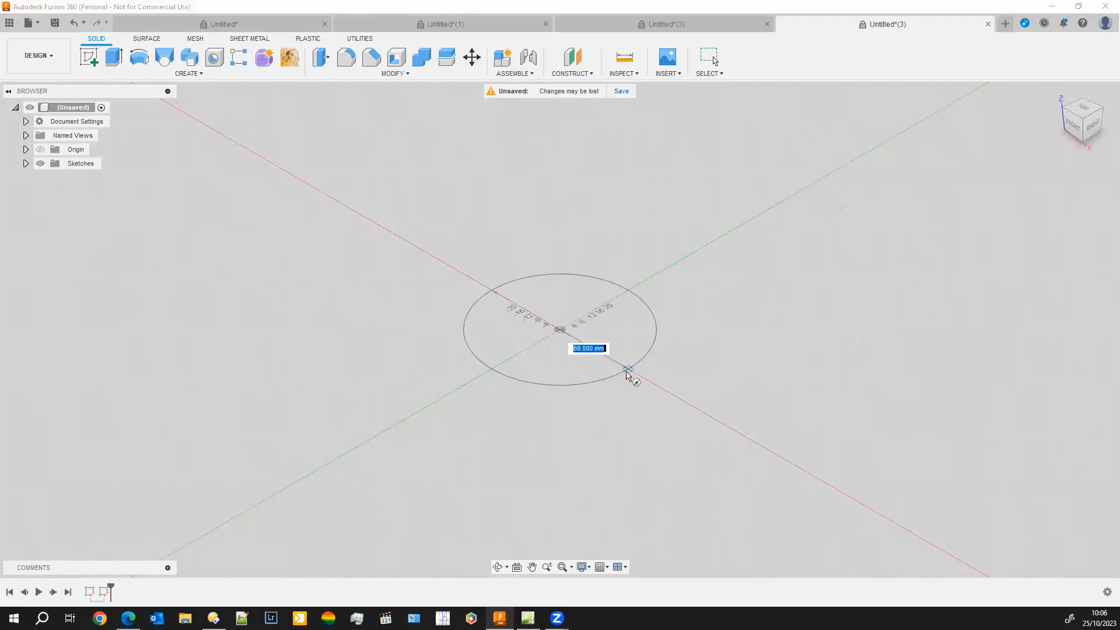
left_click(624, 372)
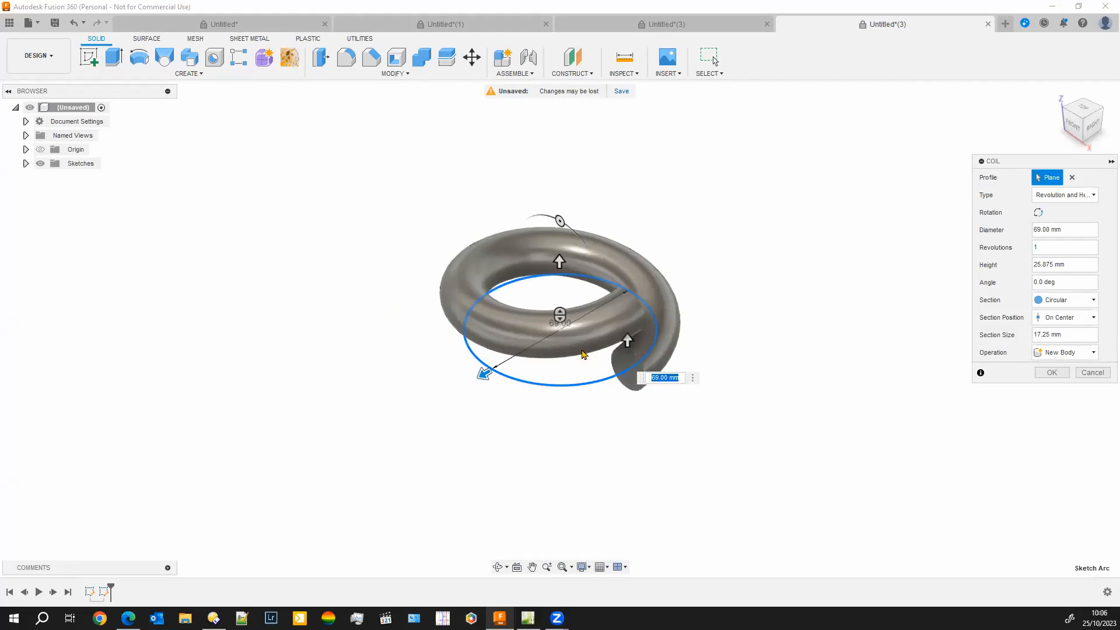
Set the coil to 5 revolutions, 52.88 mm diameter and about 100.4 mm height, and create it as a new body
left_click_drag(562, 201, 567, 254)
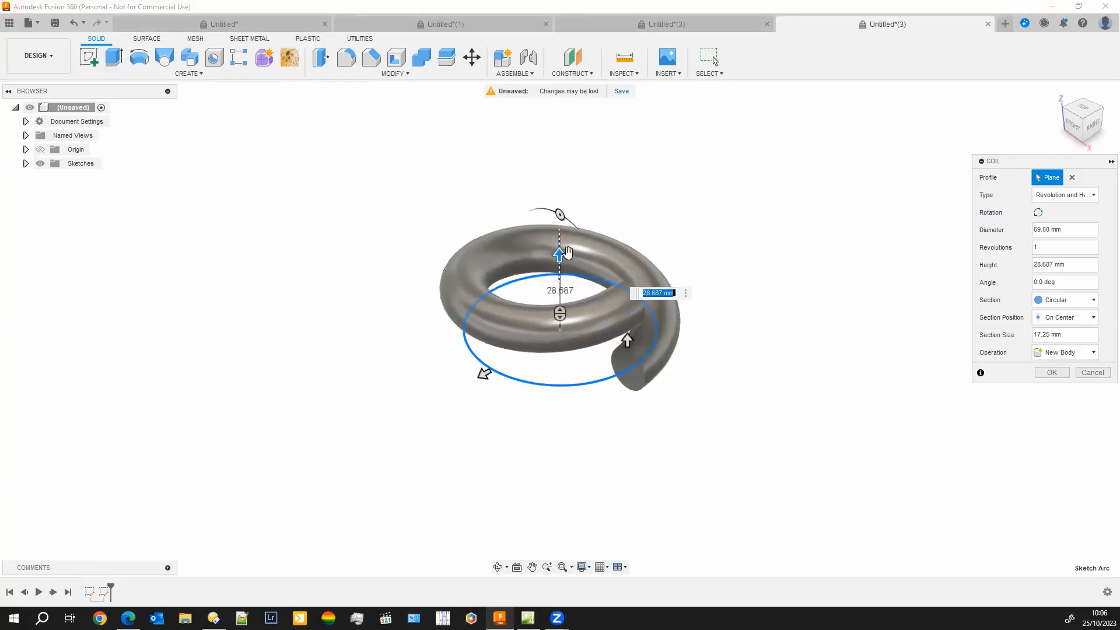
left_click(1045, 251)
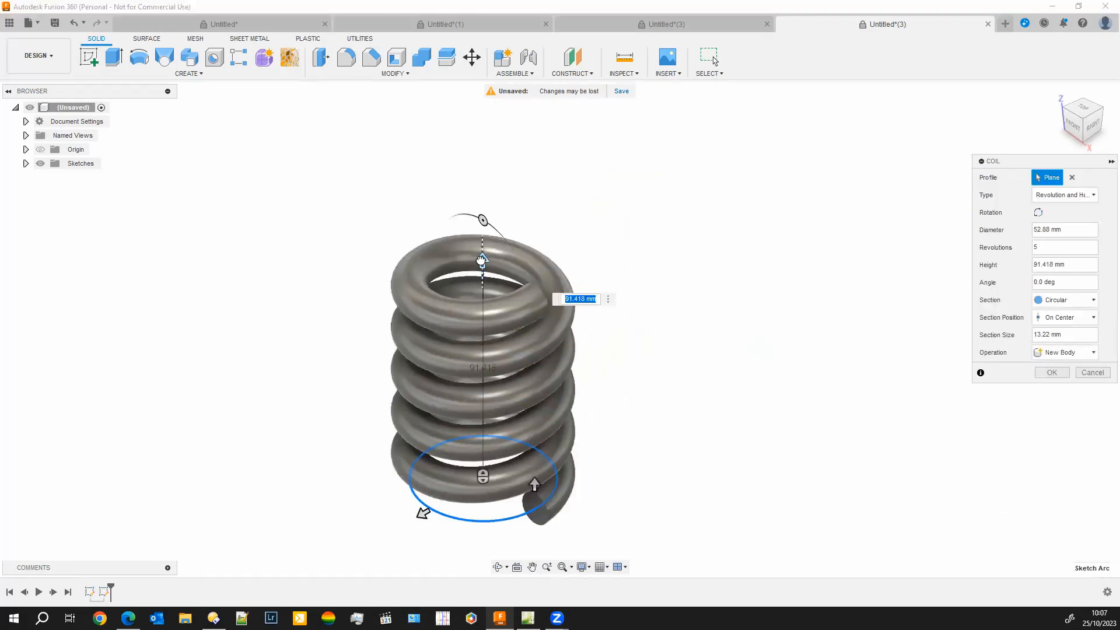
left_click_drag(481, 260, 482, 240)
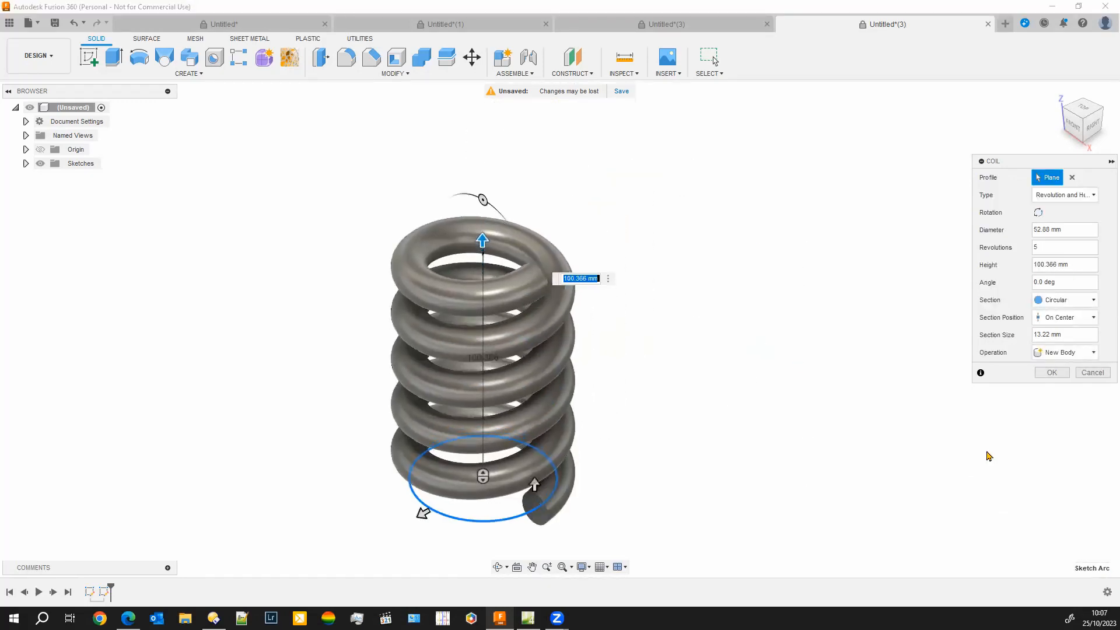
left_click(1055, 375)
Sketch a circle on the XY plane, centred on the origin and reaching the middle of the coil's wire, and finish the sketch
left_click(26, 178)
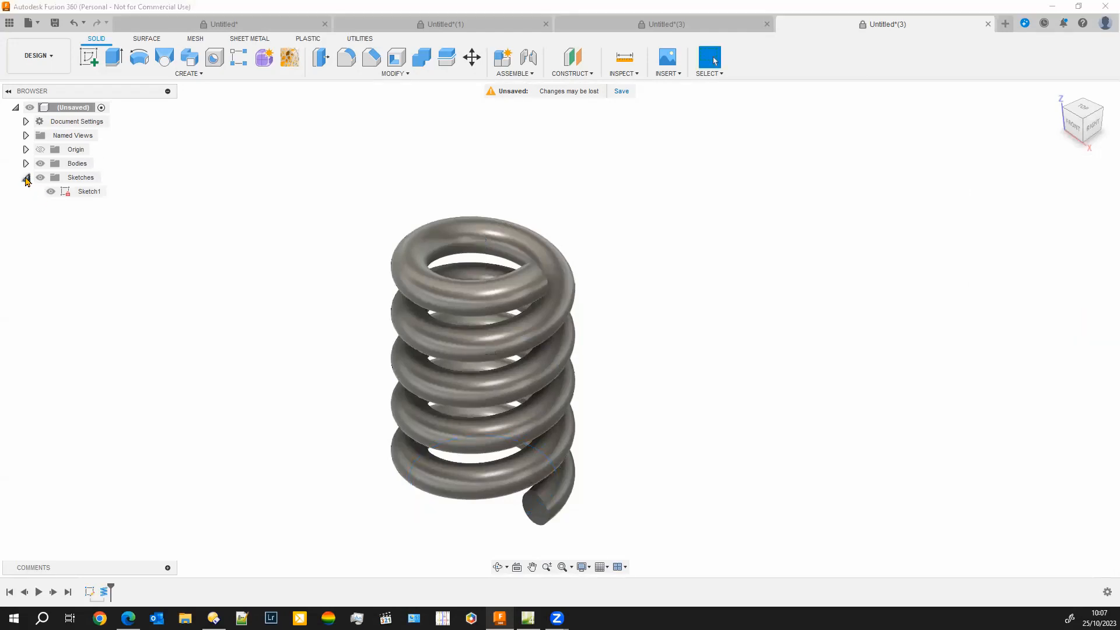
left_click(89, 57)
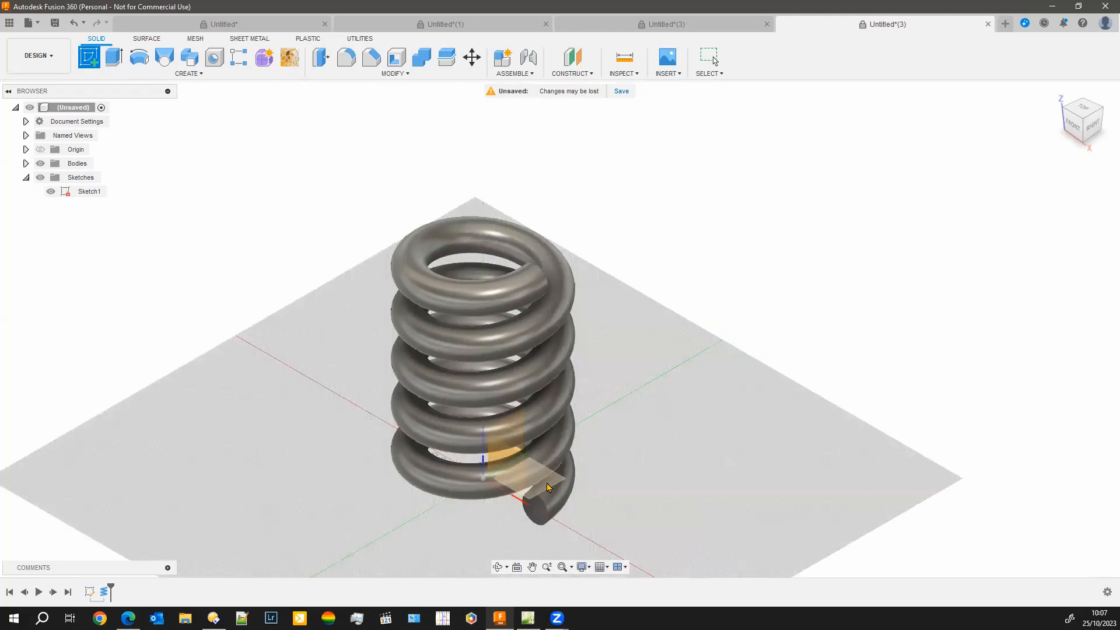
left_click(548, 487)
left_click(167, 62)
left_click(560, 329)
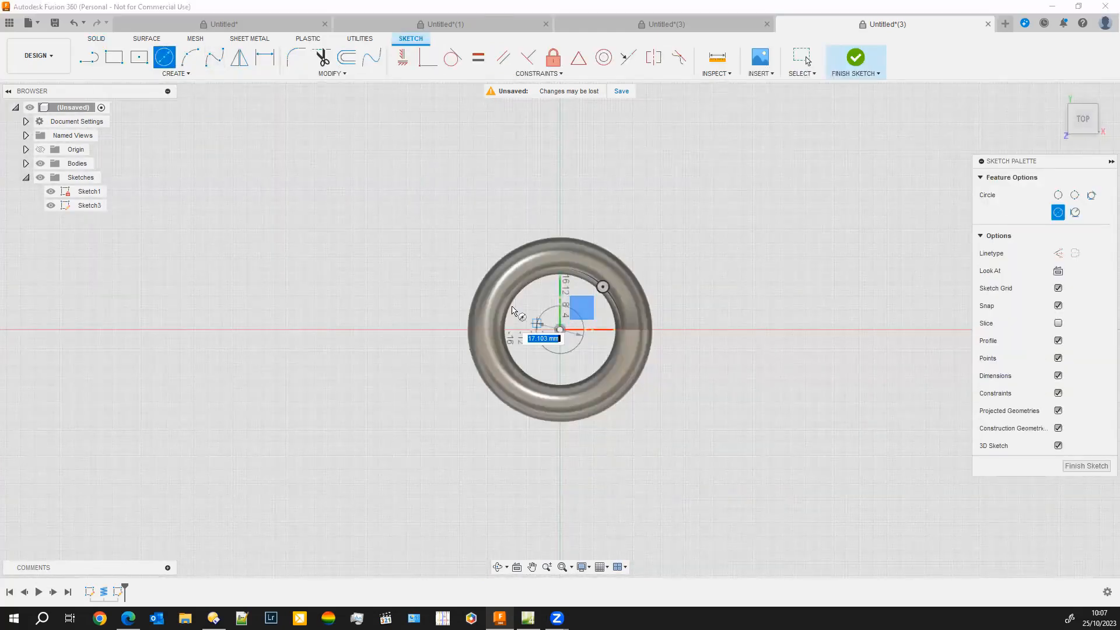
left_click(505, 290)
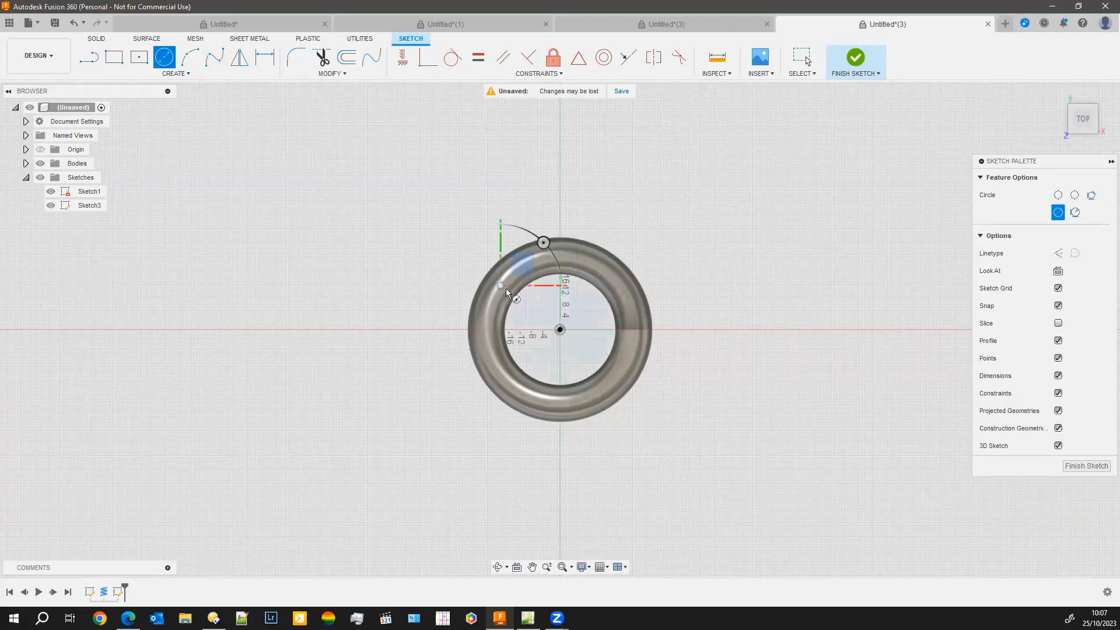
left_click(1086, 466)
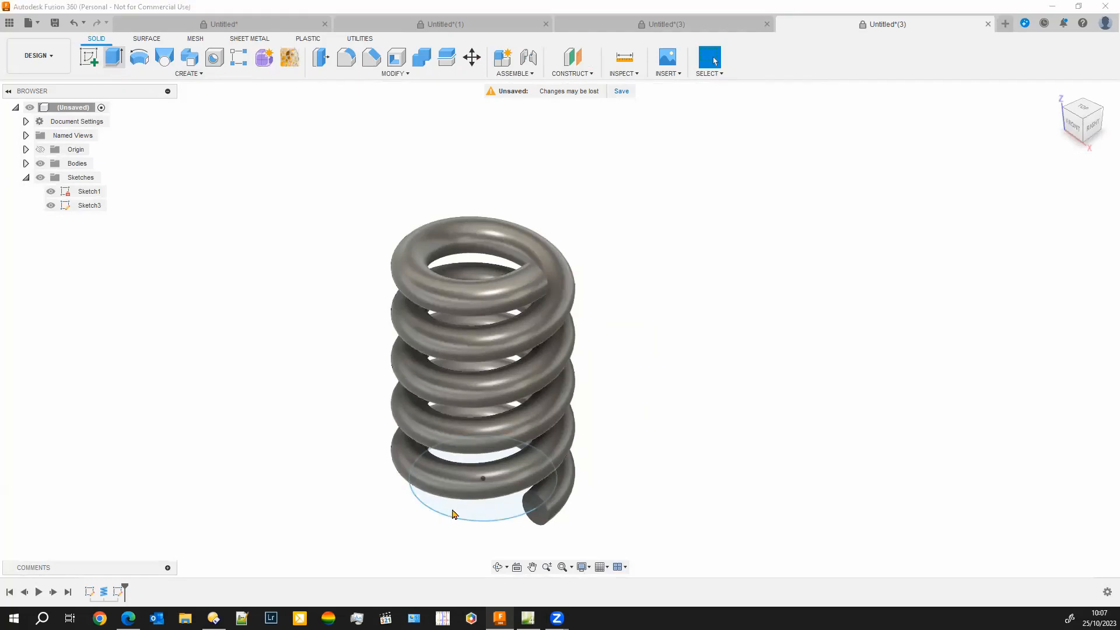
Extrude the circle upward 99.20 mm through the coil, using the Join operation
key("e")
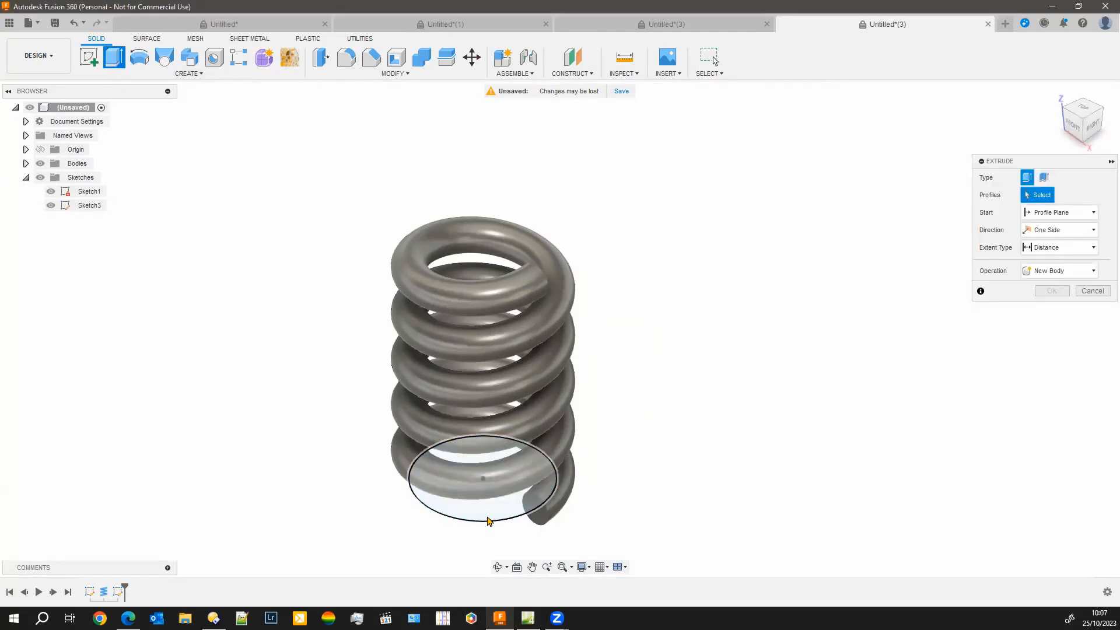
left_click(488, 516)
left_click_drag(483, 478, 482, 238)
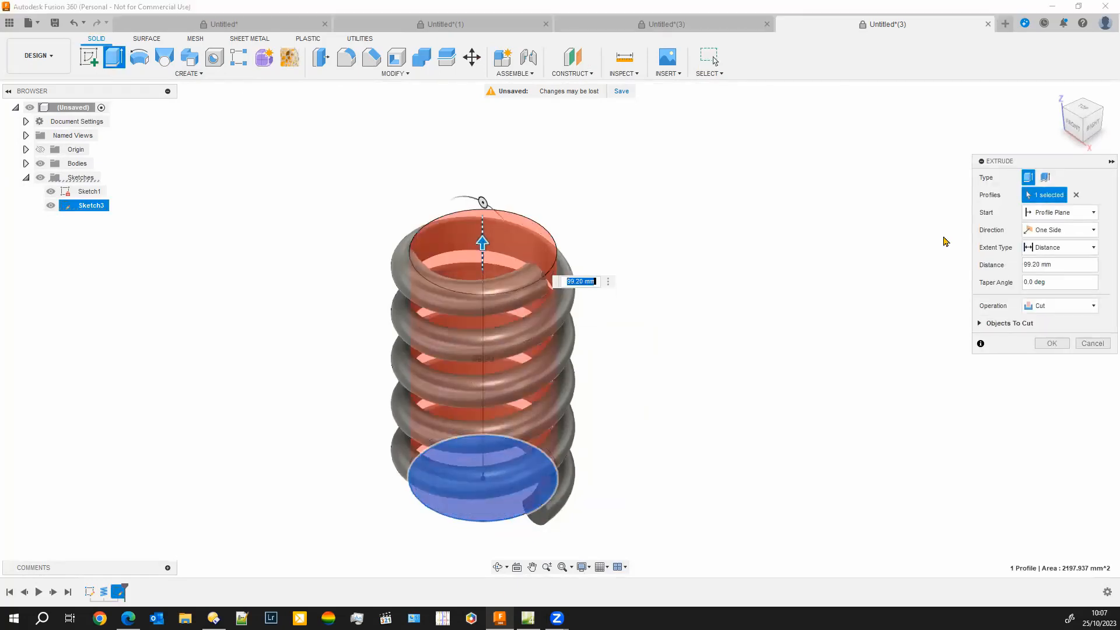
left_click(1094, 308)
left_click(1042, 322)
left_click(1052, 326)
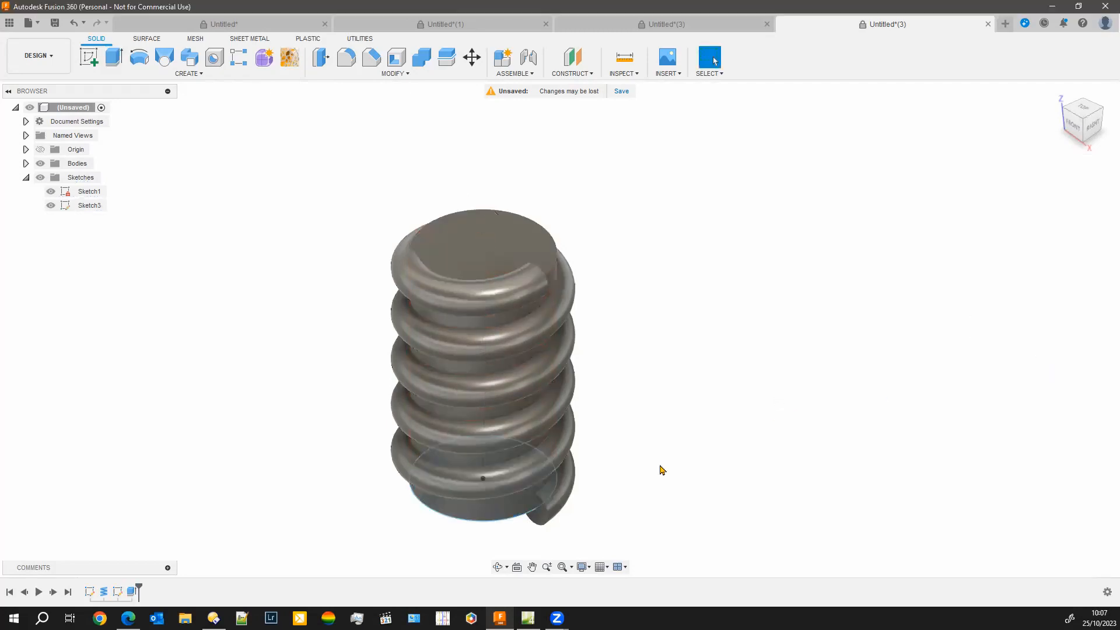
Examine the threaded cylinder from several angles, including how the coil ends meet its top and underside
middle_click_drag(263, 475, 226, 438, "shift")
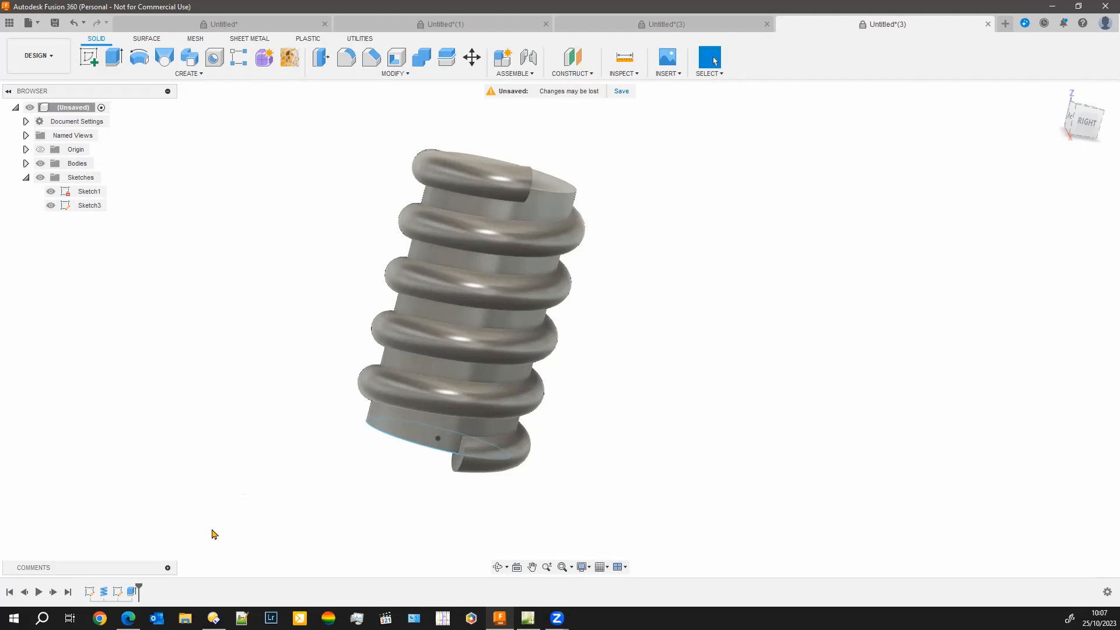
middle_click_drag(258, 435, 298, 467)
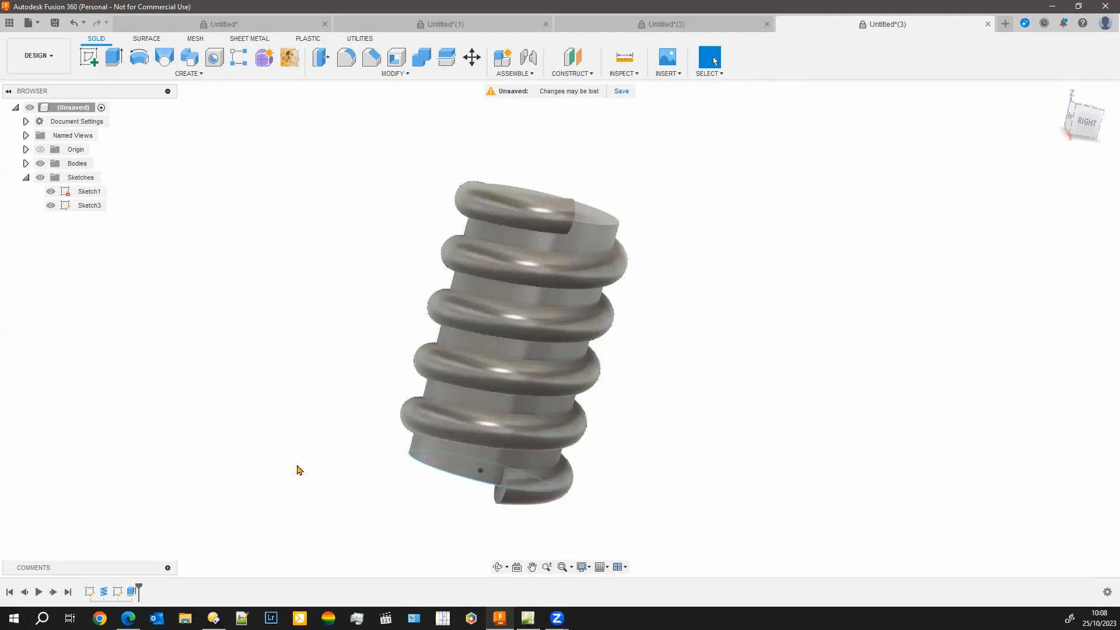
middle_click_drag(328, 440, 310, 393, "shift")
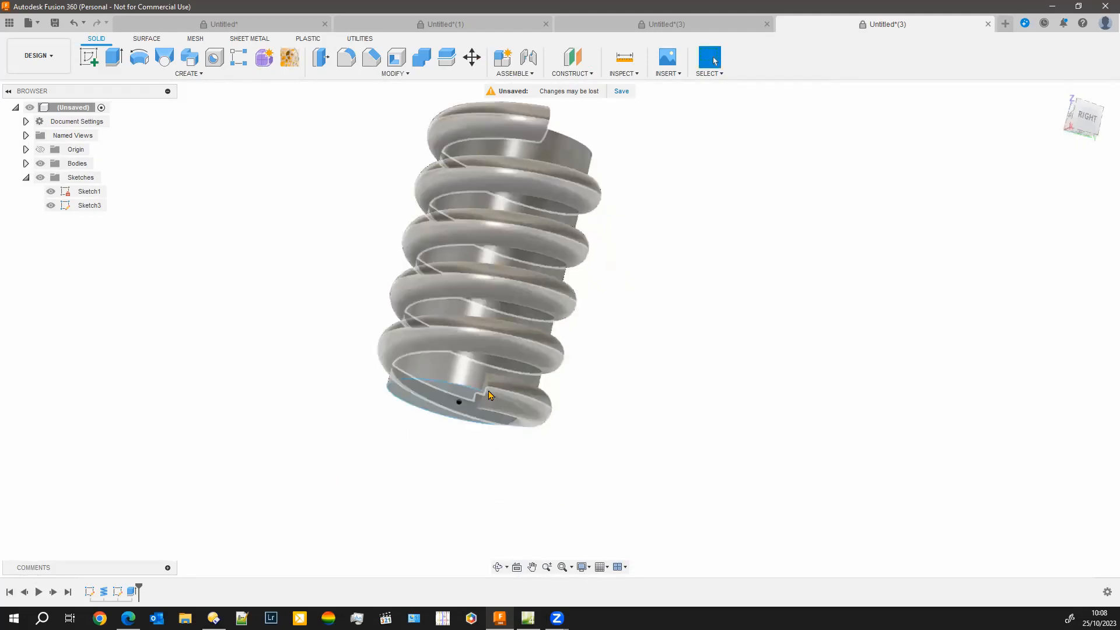
middle_click_drag(683, 279, 641, 392)
middle_click_drag(706, 321, 701, 340)
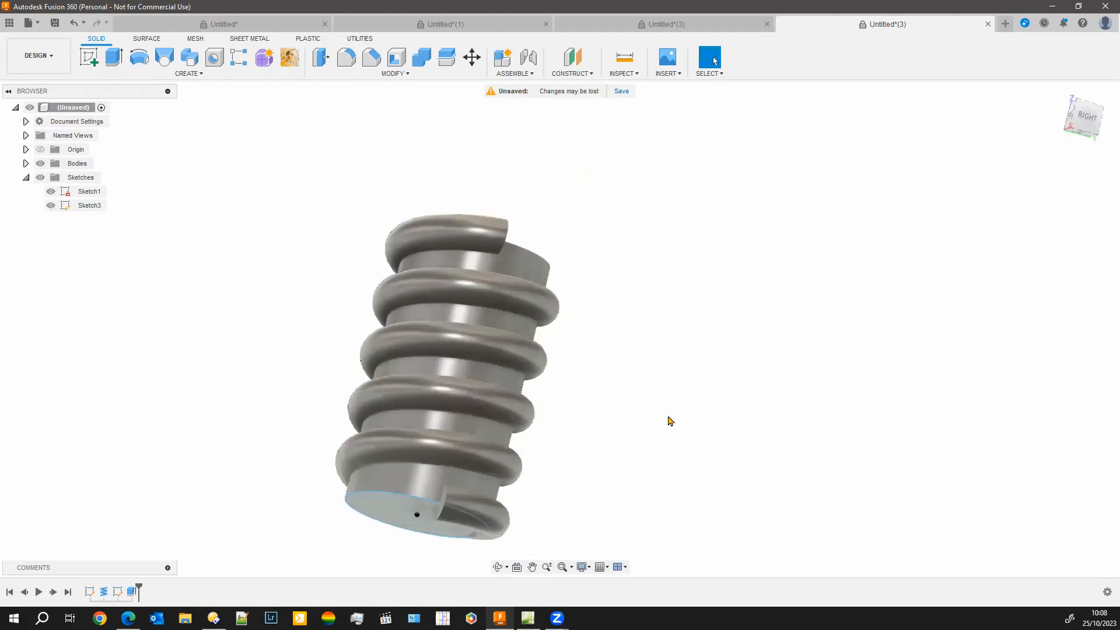
middle_click_drag(625, 400, 612, 435, "shift")
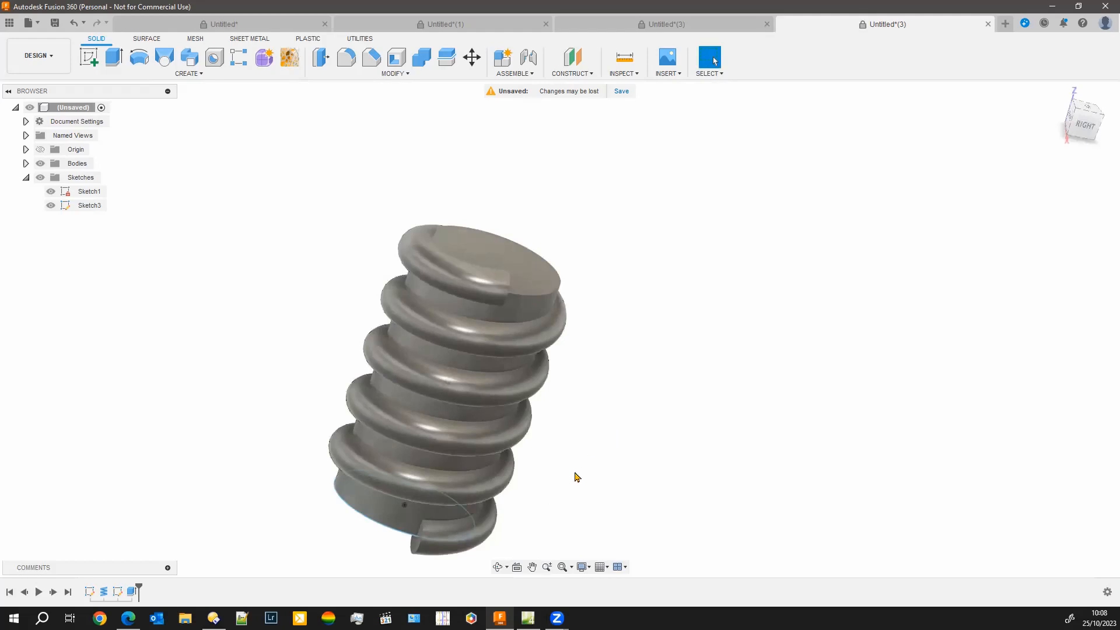
middle_click_drag(576, 478, 555, 444)
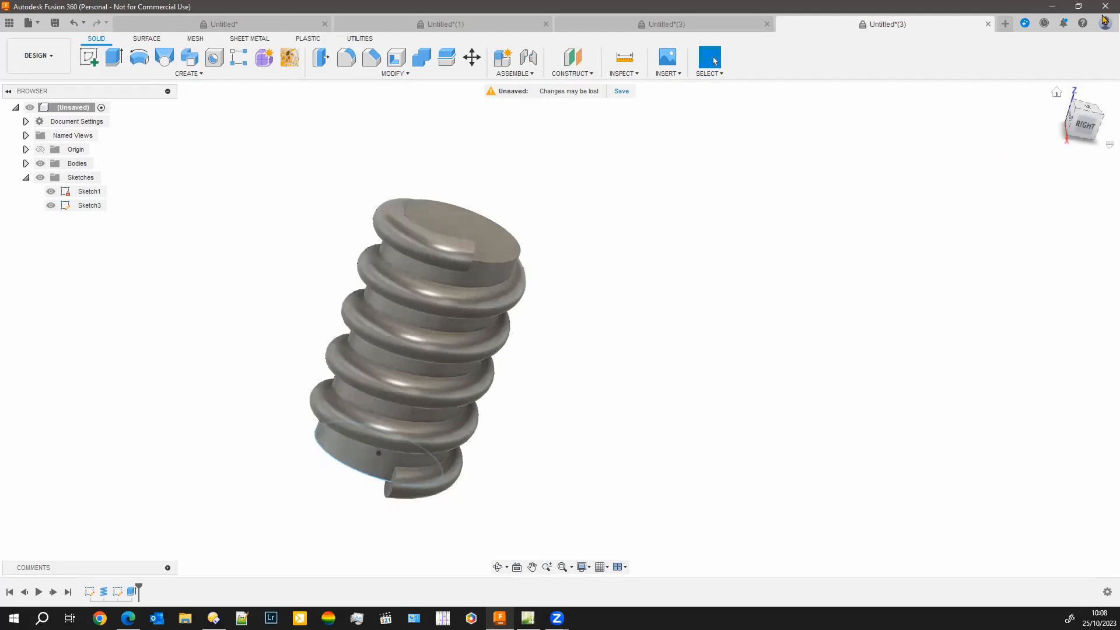
Open a new design, create an empty sketch on the XY plane and finish it
left_click(1005, 23)
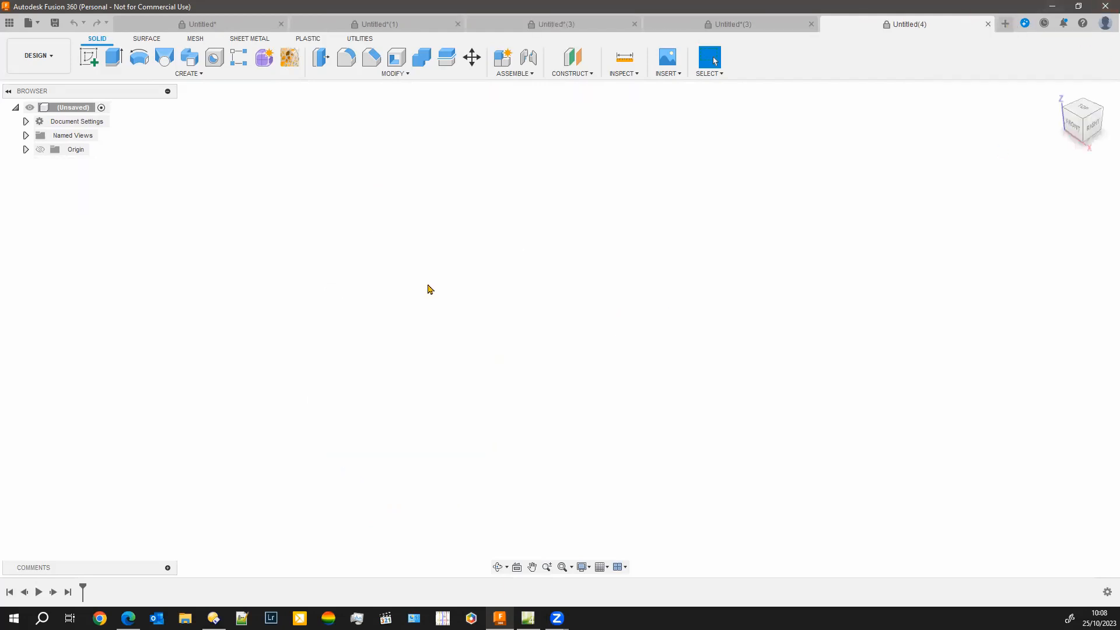
left_click(89, 57)
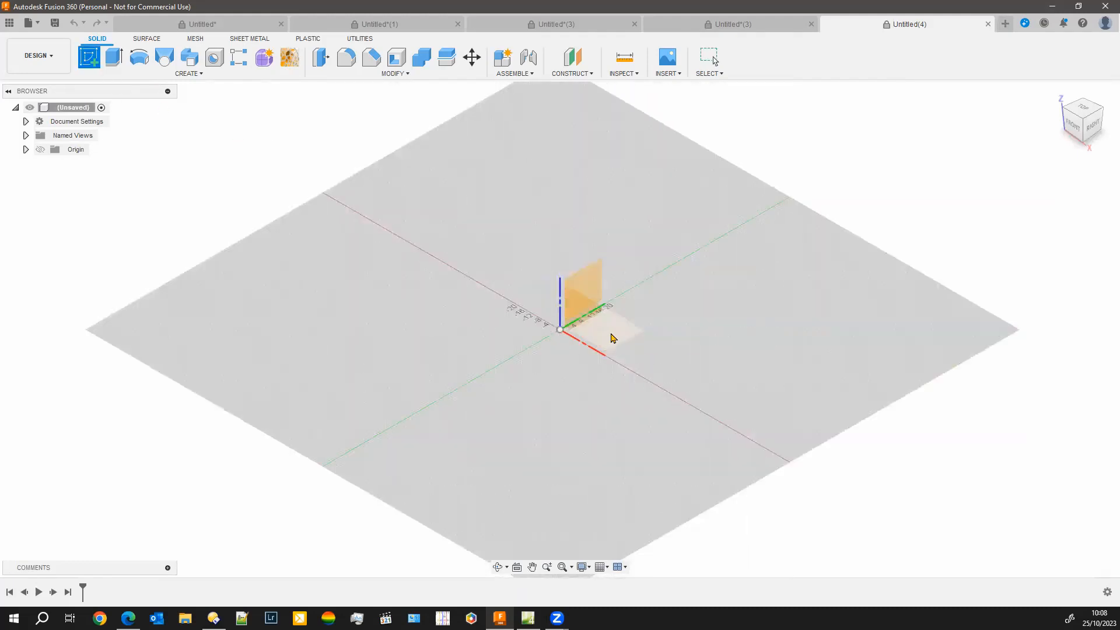
left_click(614, 335)
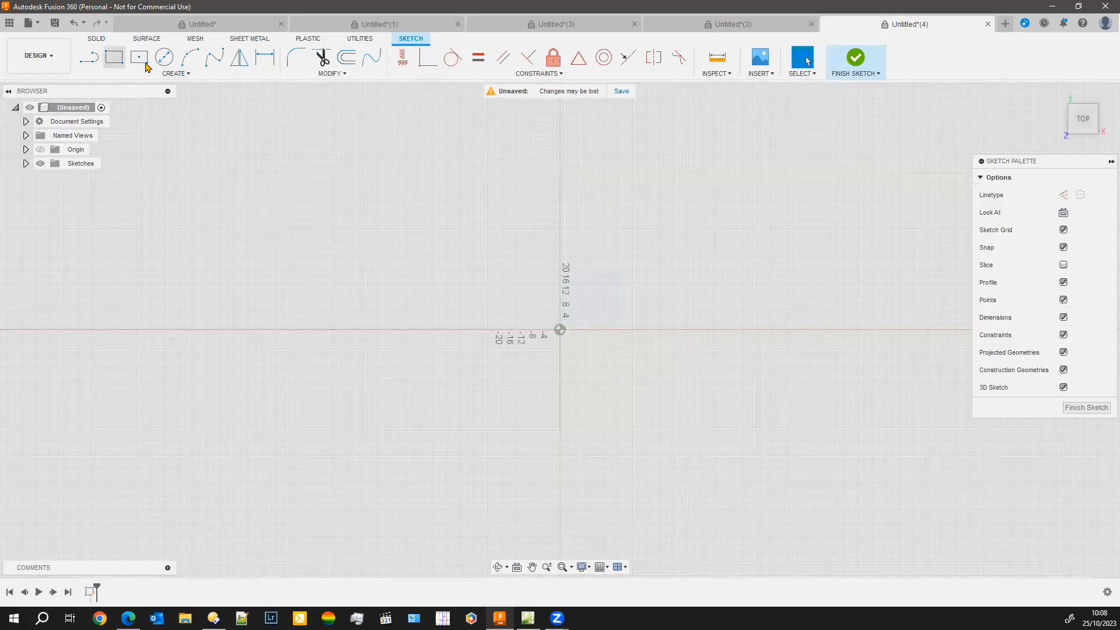
left_click(1086, 407)
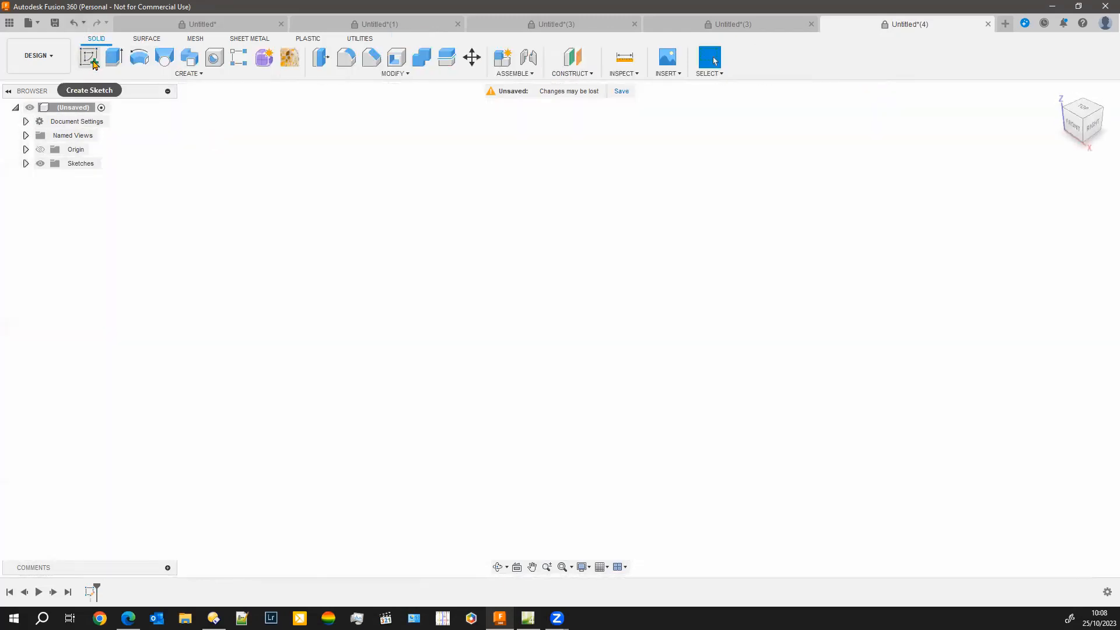
Start a sketch on the vertical YZ plane and draw a vertical line about 69 mm long upward from the origin
left_click(89, 57)
left_click(586, 283)
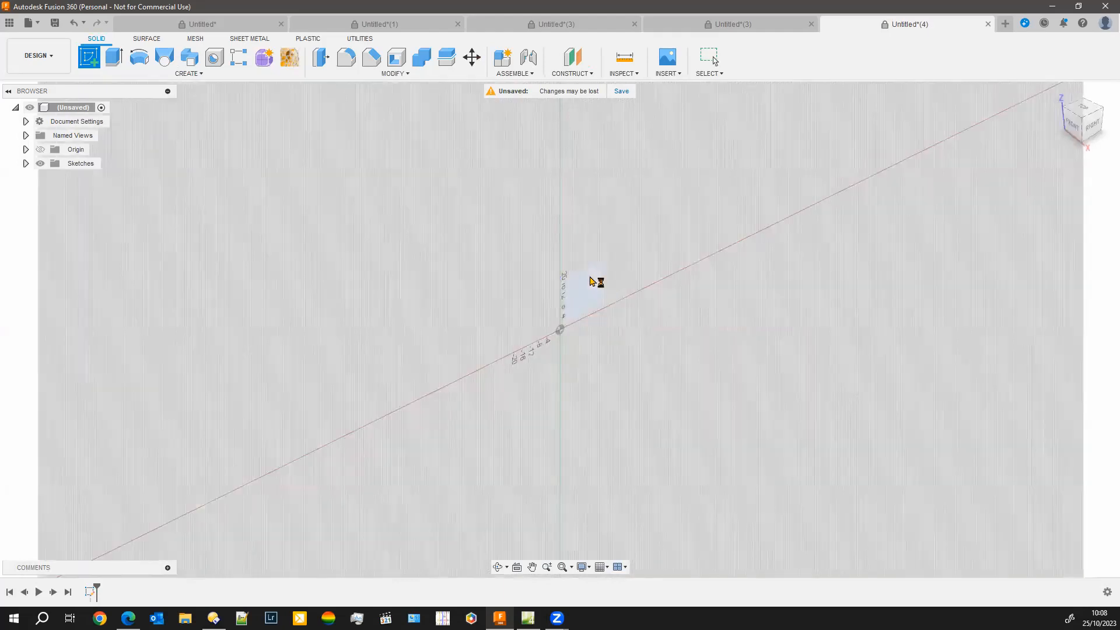
middle_click_drag(509, 213, 337, 301)
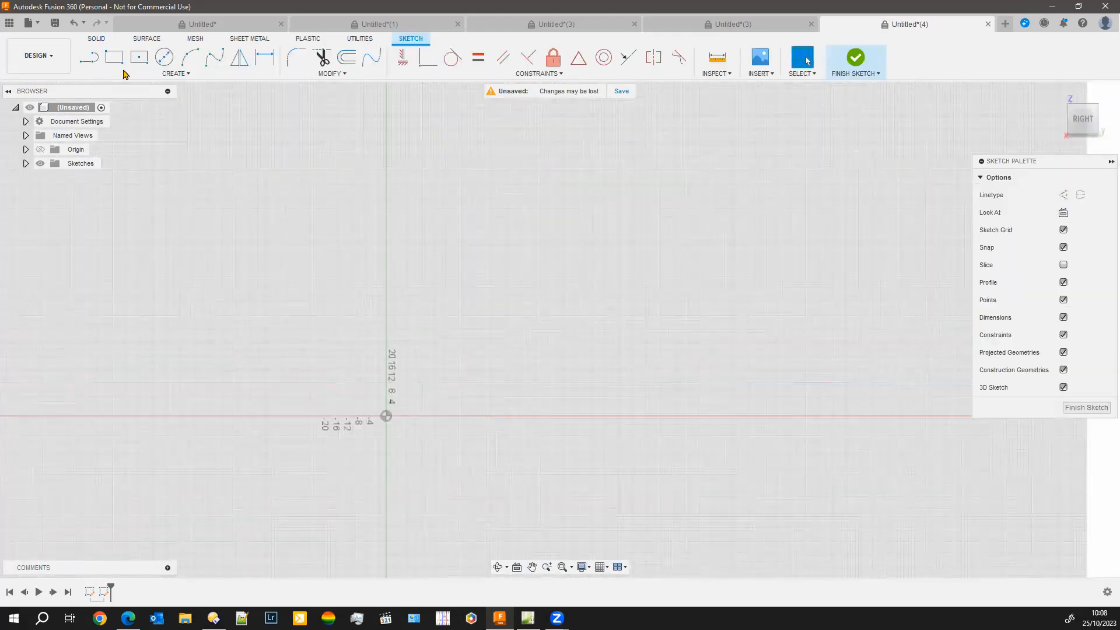
left_click(88, 57)
left_click(385, 416)
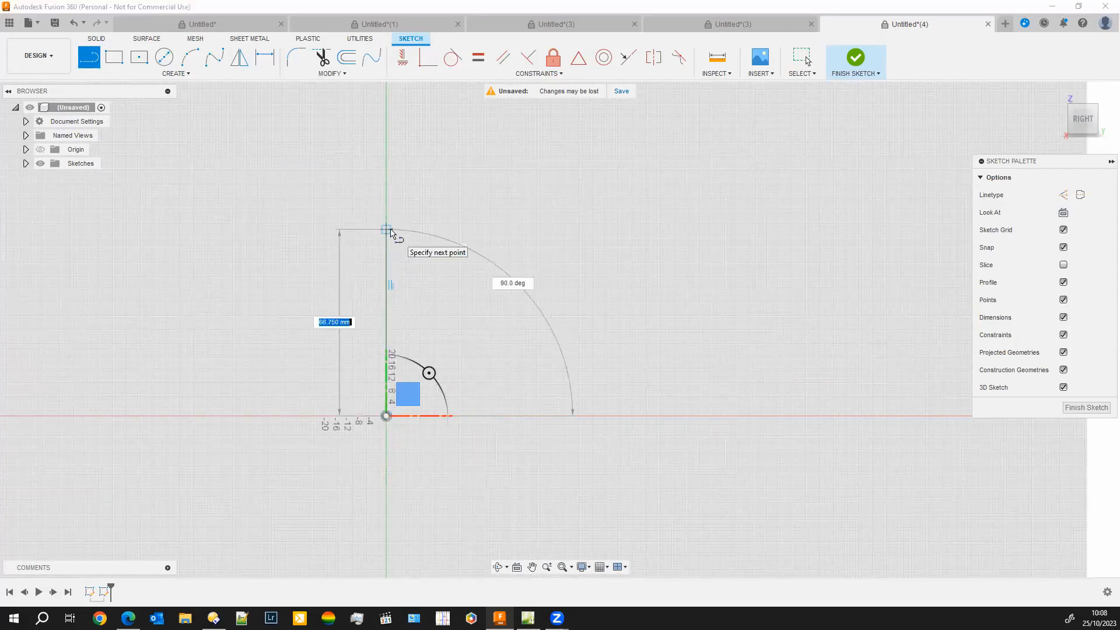
left_click(386, 229)
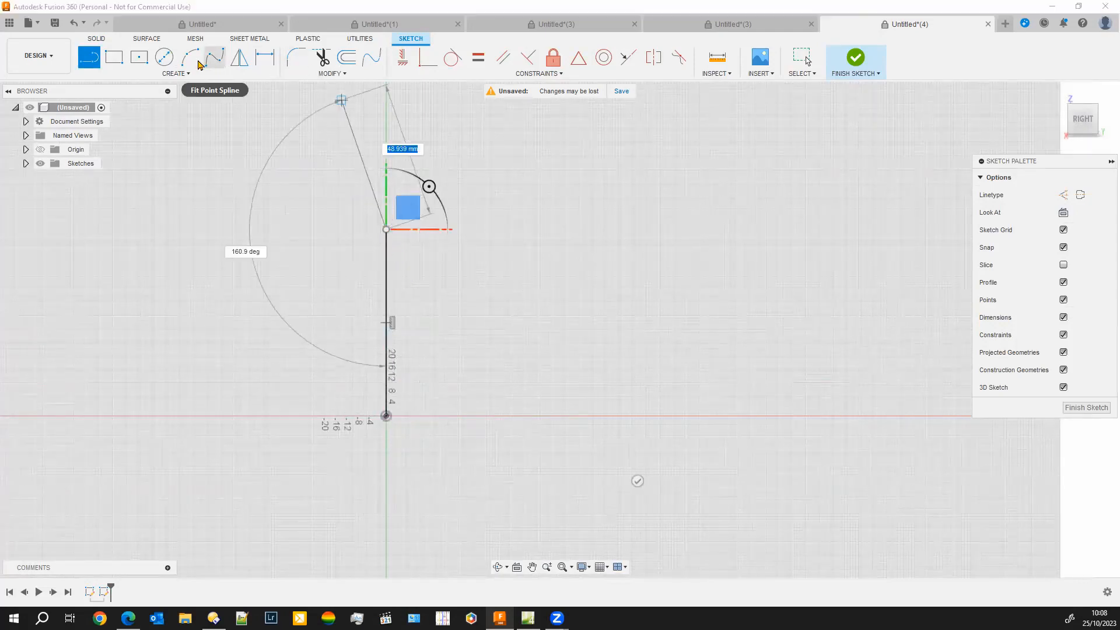
Draw a three-point semicircular arc from the vertical line's upper end, tangent to the line, and finish the path sketch
left_click(194, 62)
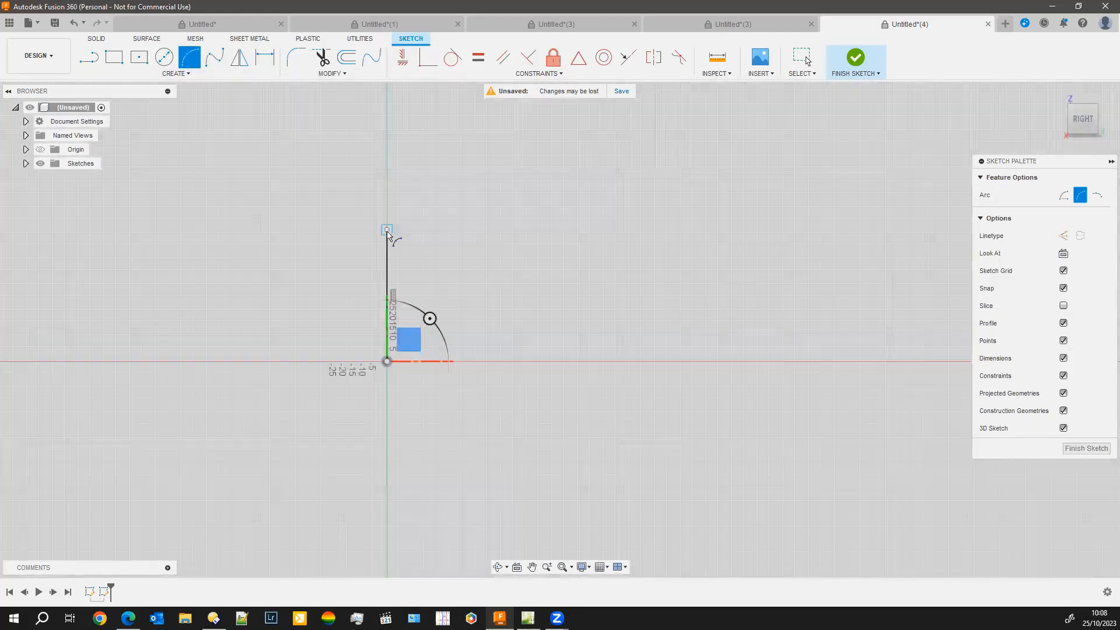
scroll(403, 239, "up", 2)
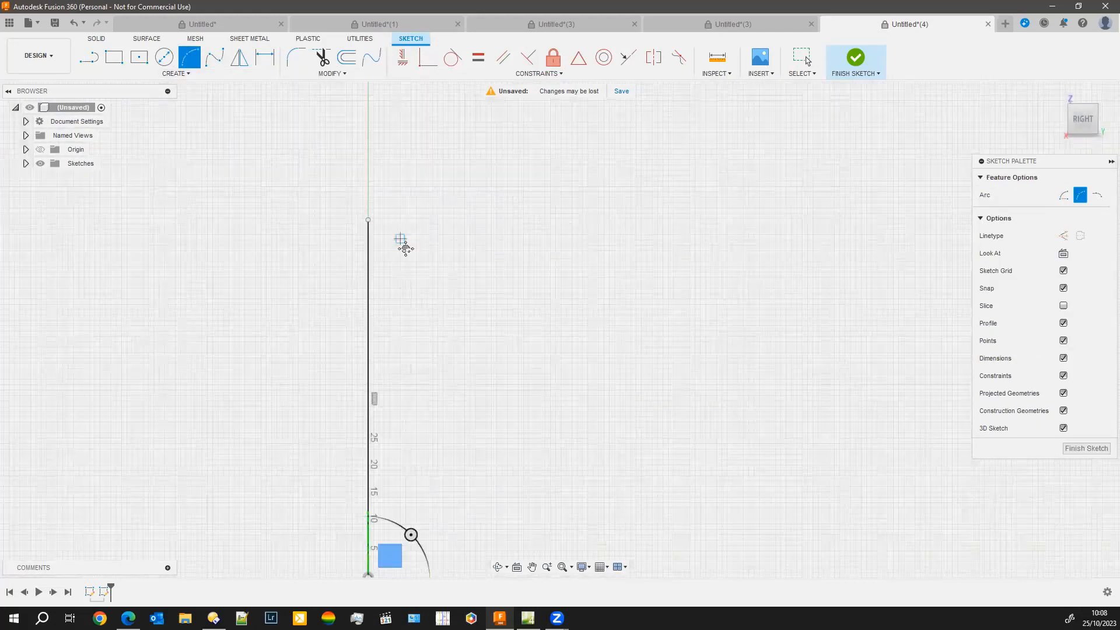
scroll(400, 238, "up", 3)
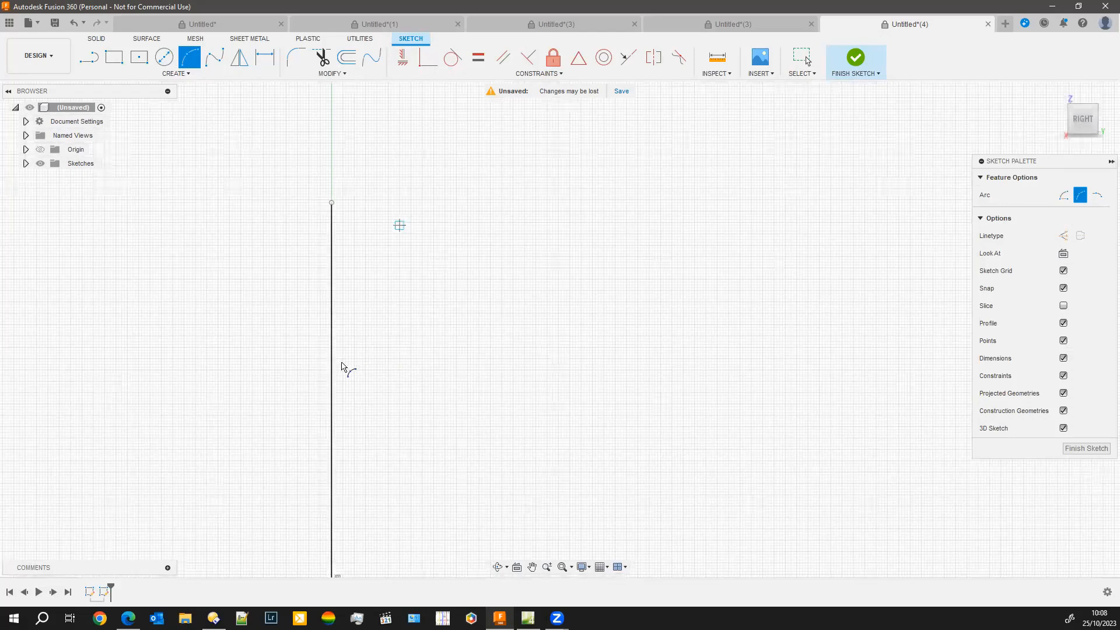
left_click(341, 363)
left_click(539, 363)
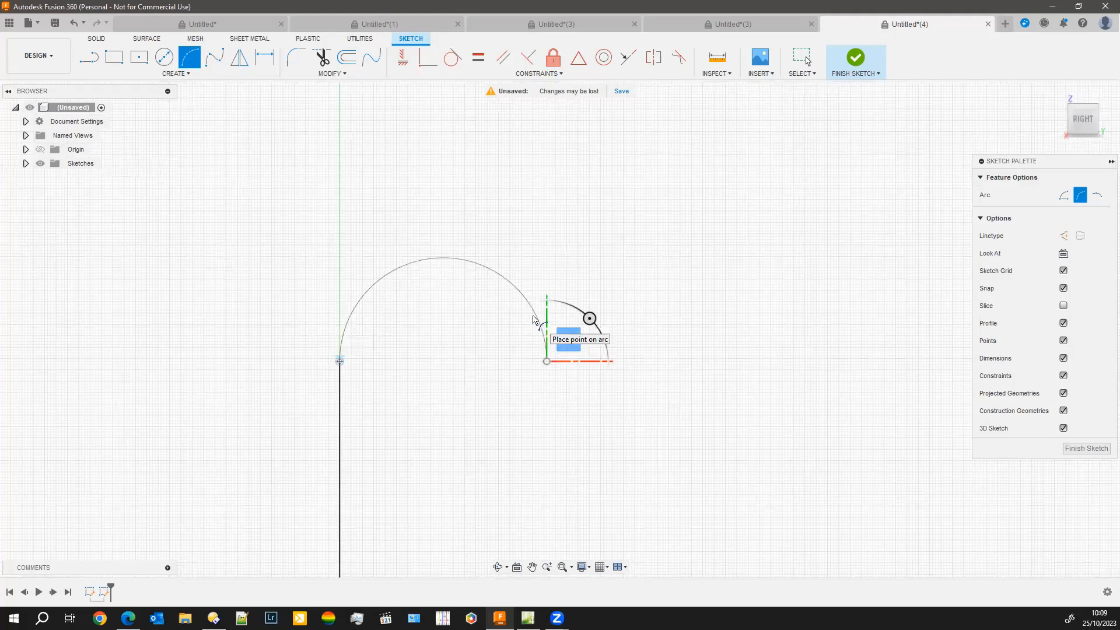
scroll(450, 337, "down", 3)
scroll(409, 367, "up", 4)
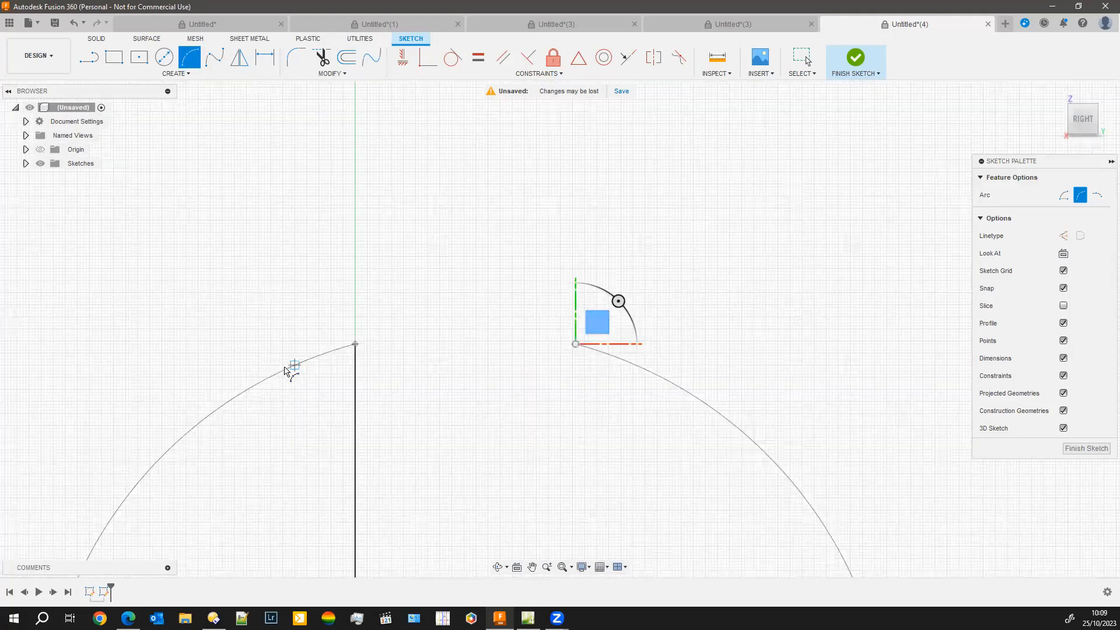
scroll(298, 354, "up", 5)
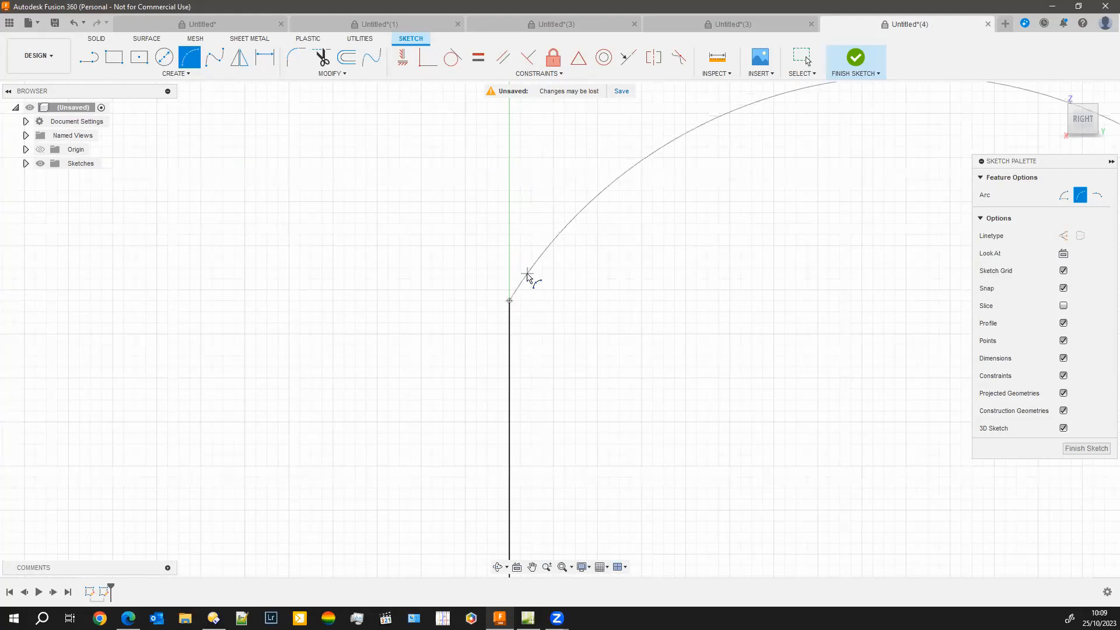
scroll(515, 253, "down", 1)
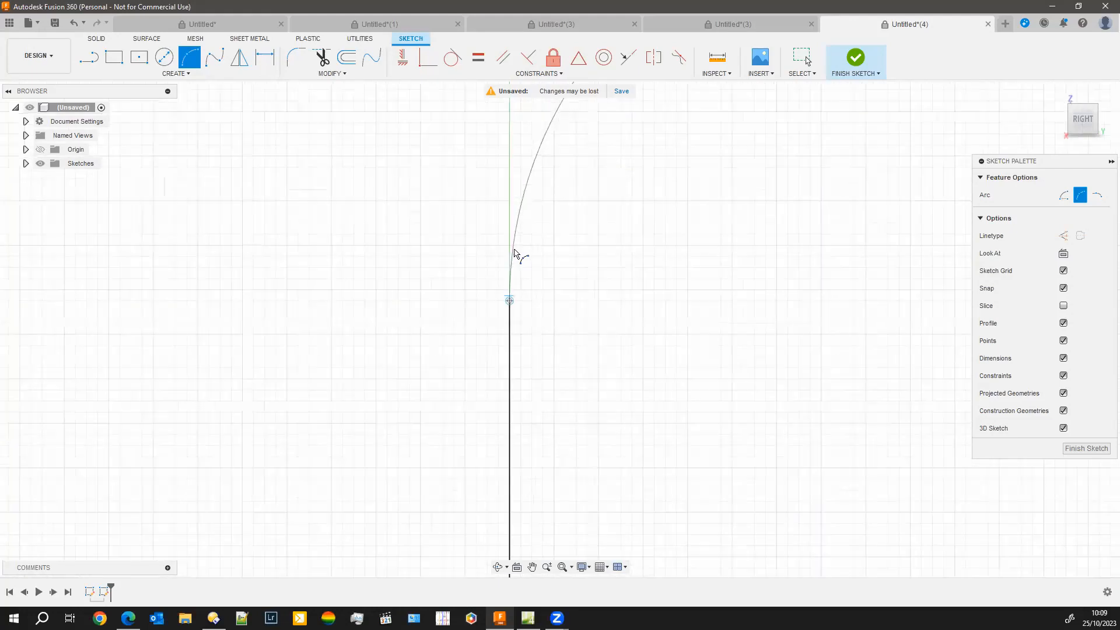
scroll(510, 259, "down", 1)
scroll(542, 266, "down", 1)
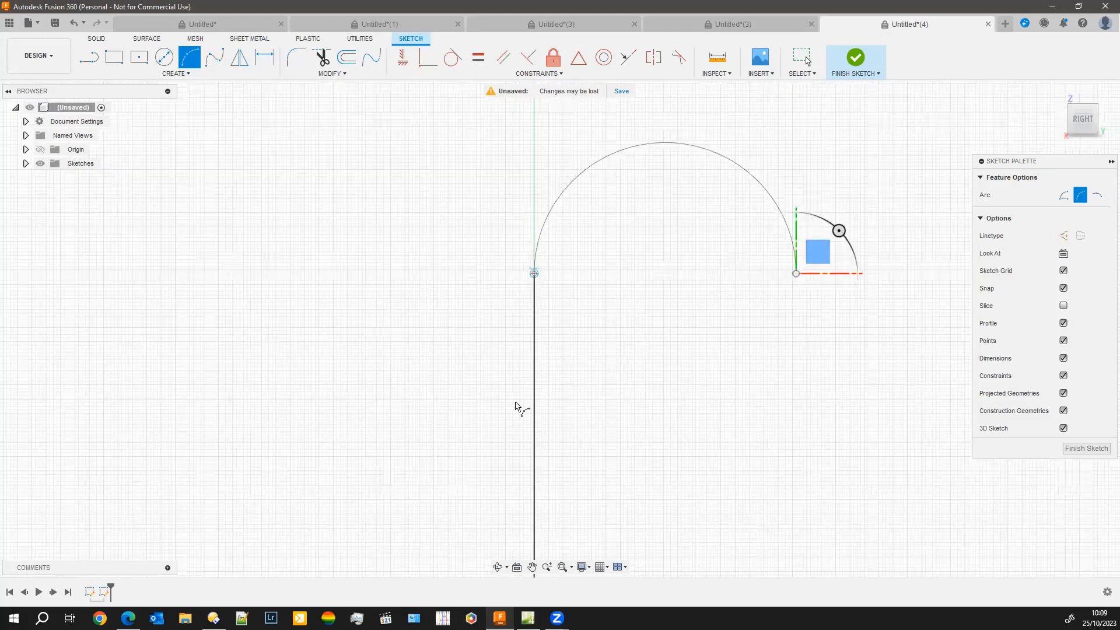
scroll(501, 469, "up", 5)
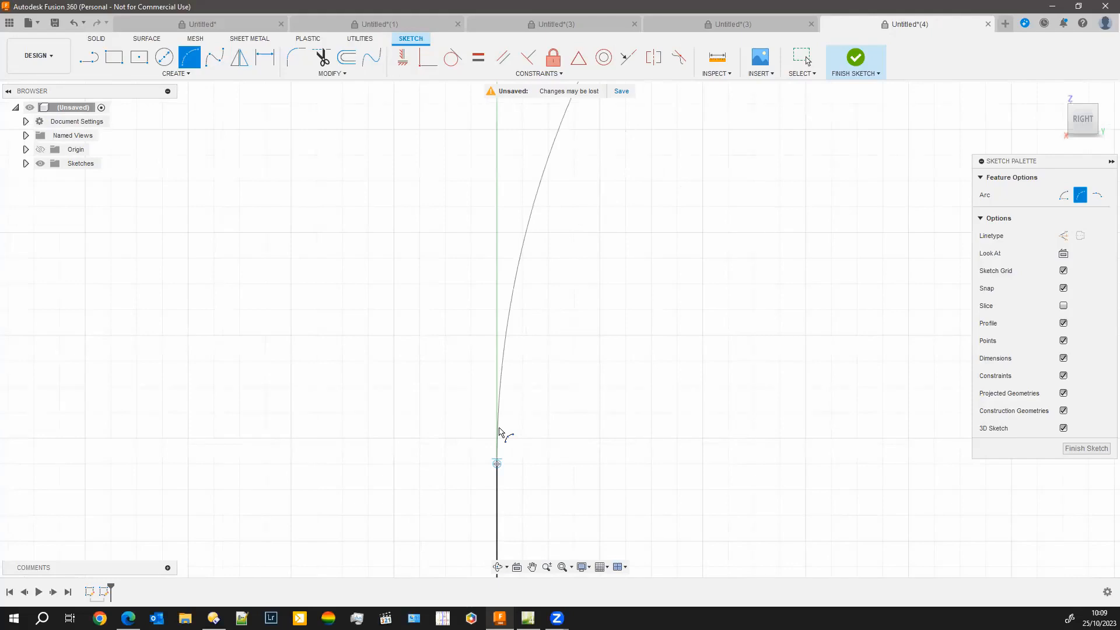
left_click(499, 428)
scroll(711, 470, "up", 2)
scroll(715, 463, "down", 5)
scroll(710, 464, "down", 5)
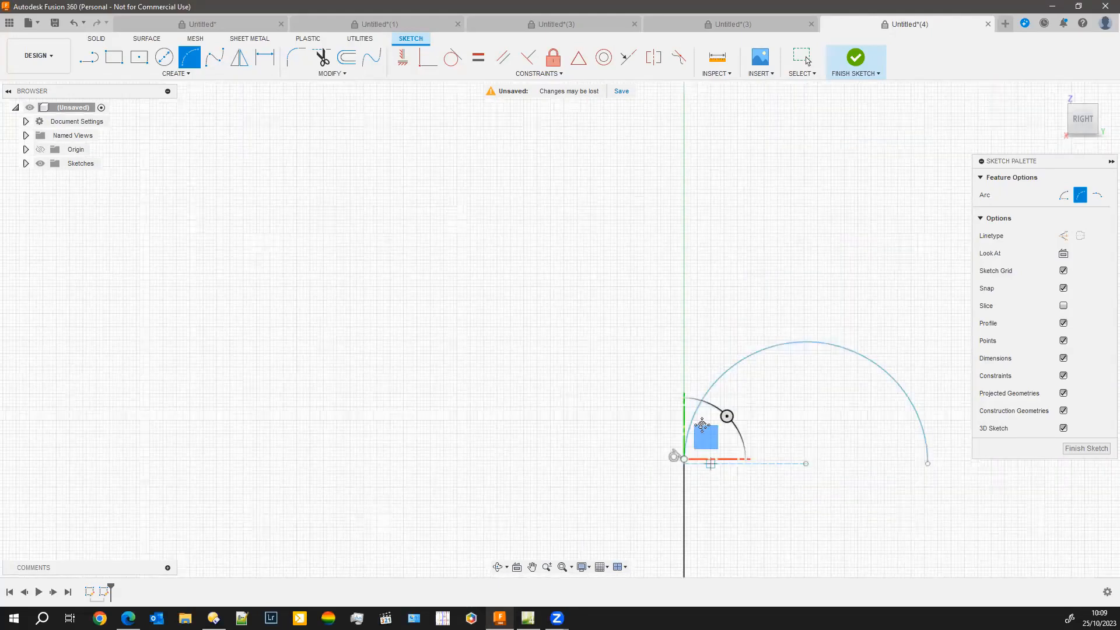
scroll(620, 407, "down", 2)
middle_click_drag(620, 407, 576, 333)
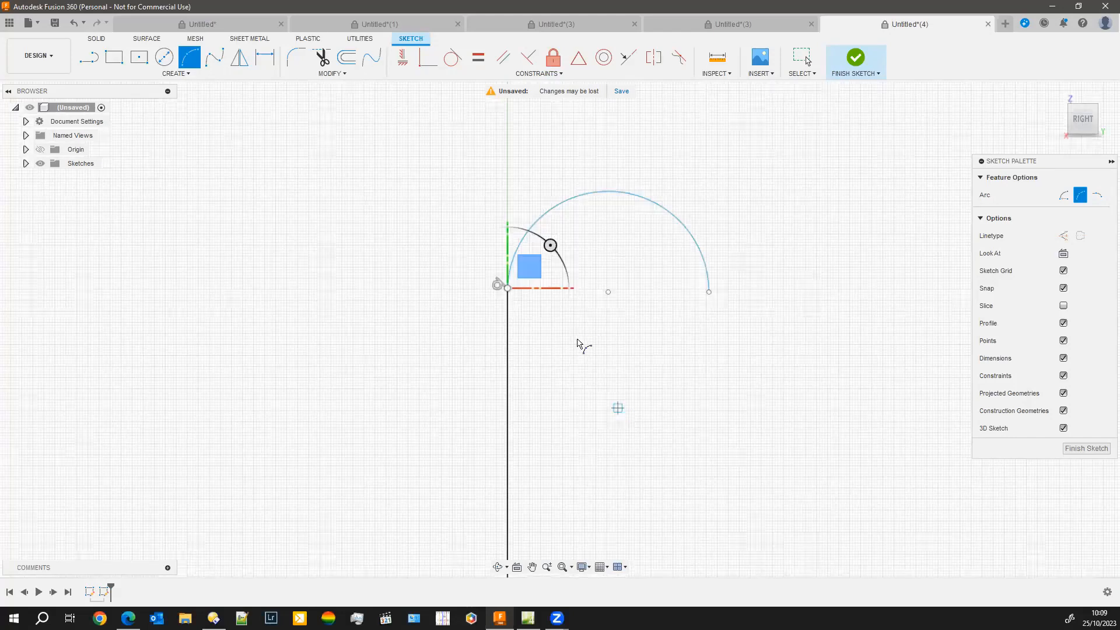
scroll(573, 407, "down", 2)
scroll(653, 432, "down", 3)
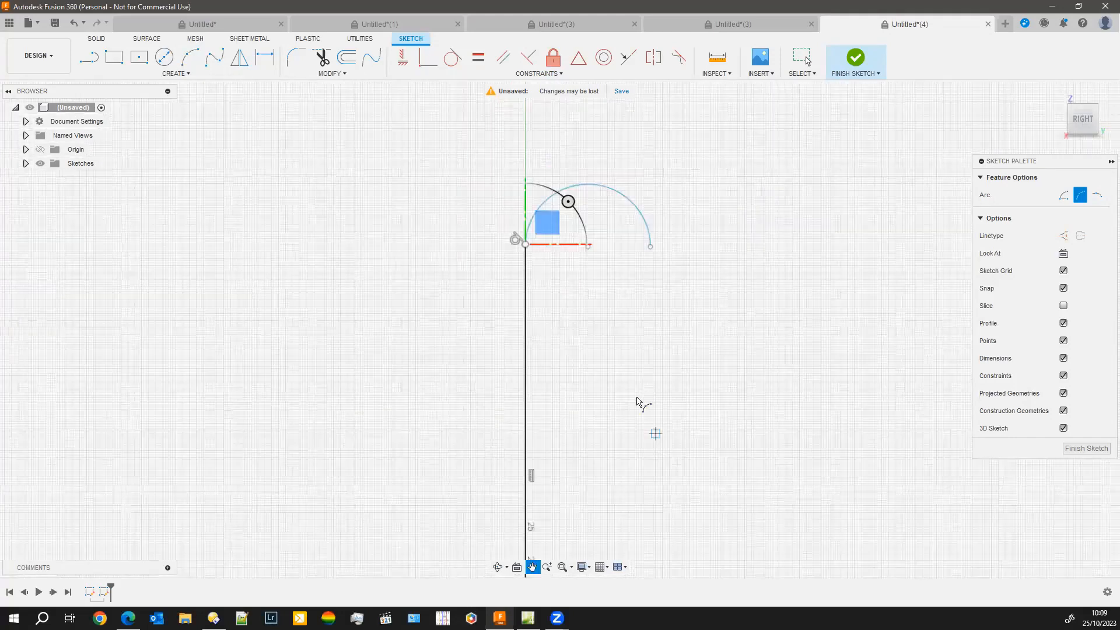
left_click(1086, 447)
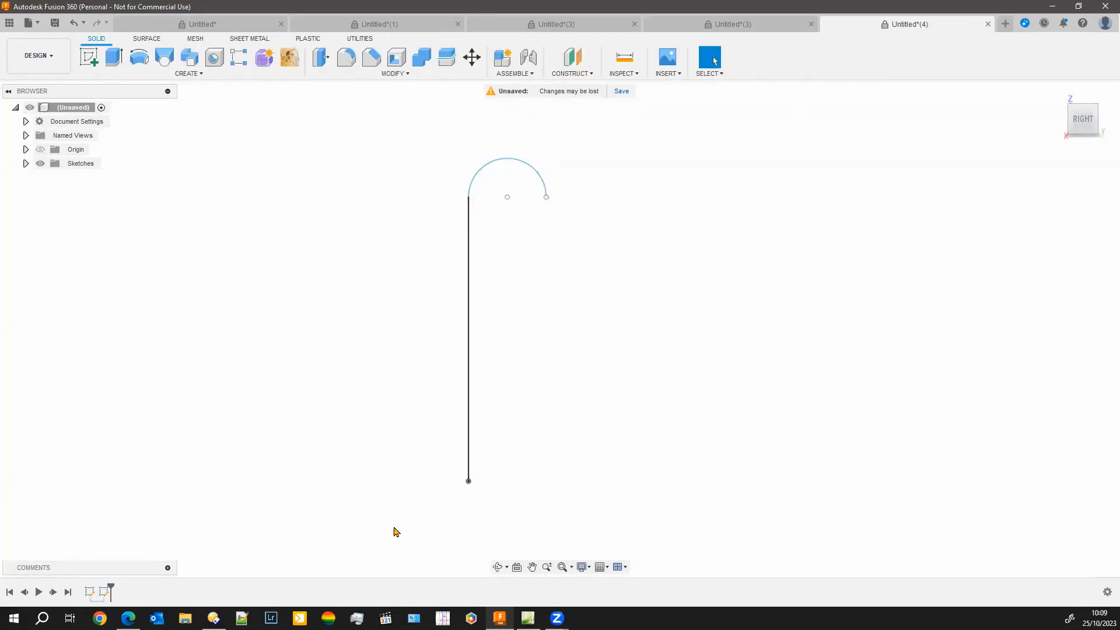
Start a sketch on the XY plane and draw a circle 16 mm in diameter centred on the origin
left_click(89, 57)
middle_click_drag(173, 382, 505, 470, "shift")
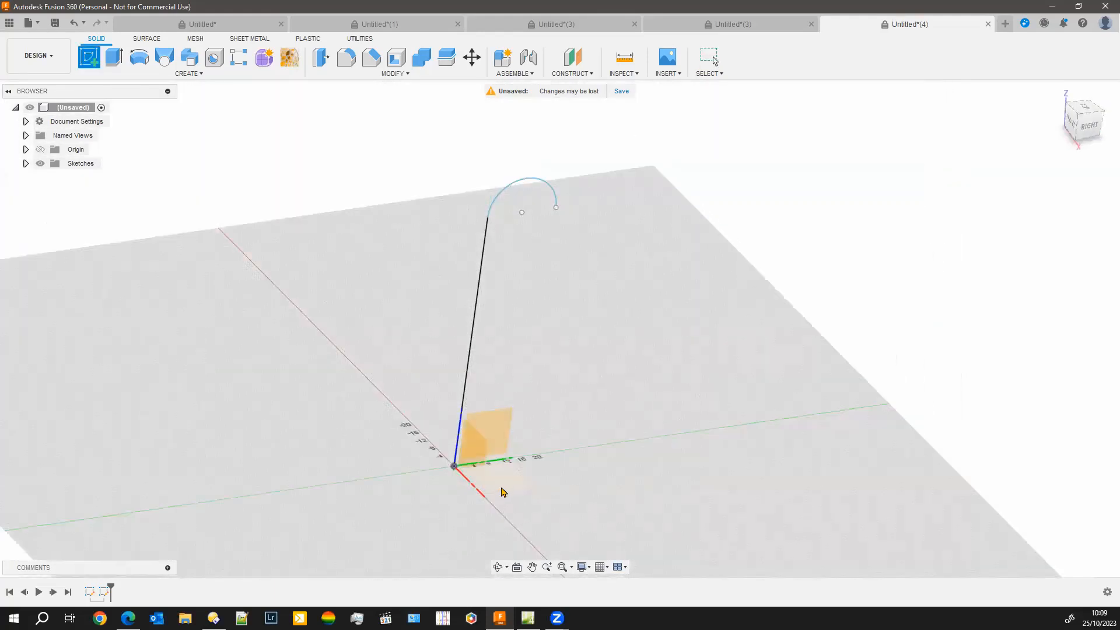
left_click(501, 491)
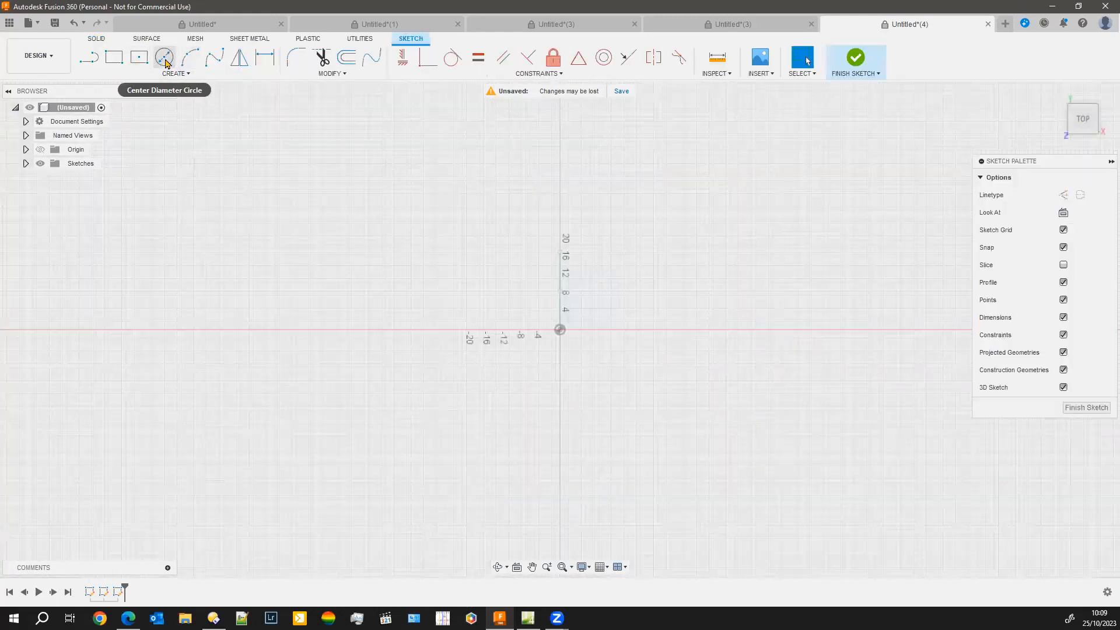
left_click(166, 62)
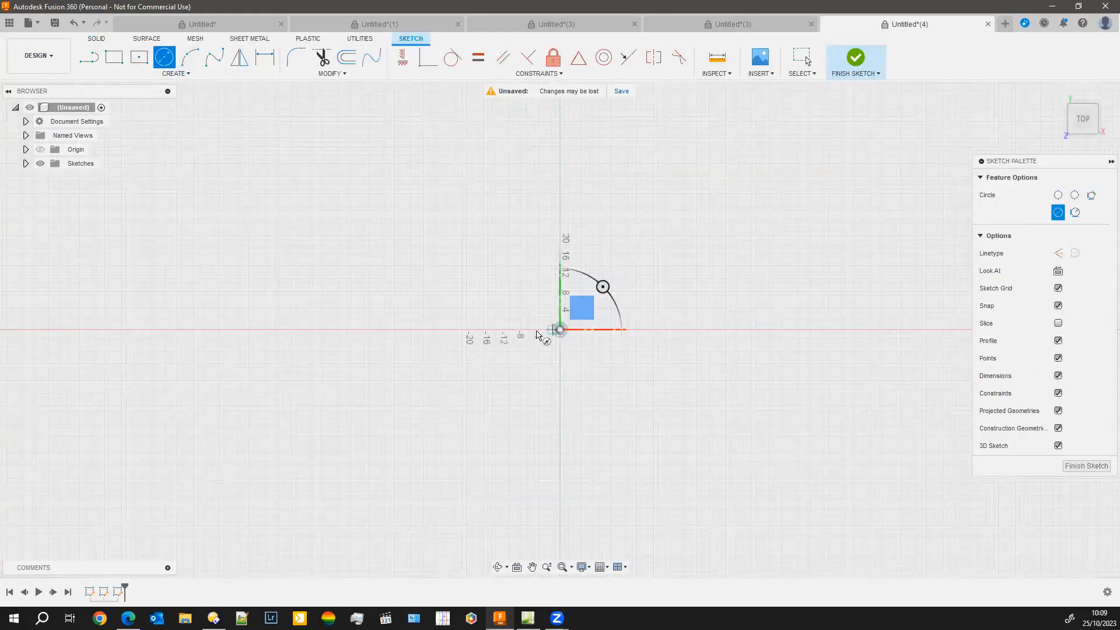
left_click(560, 330)
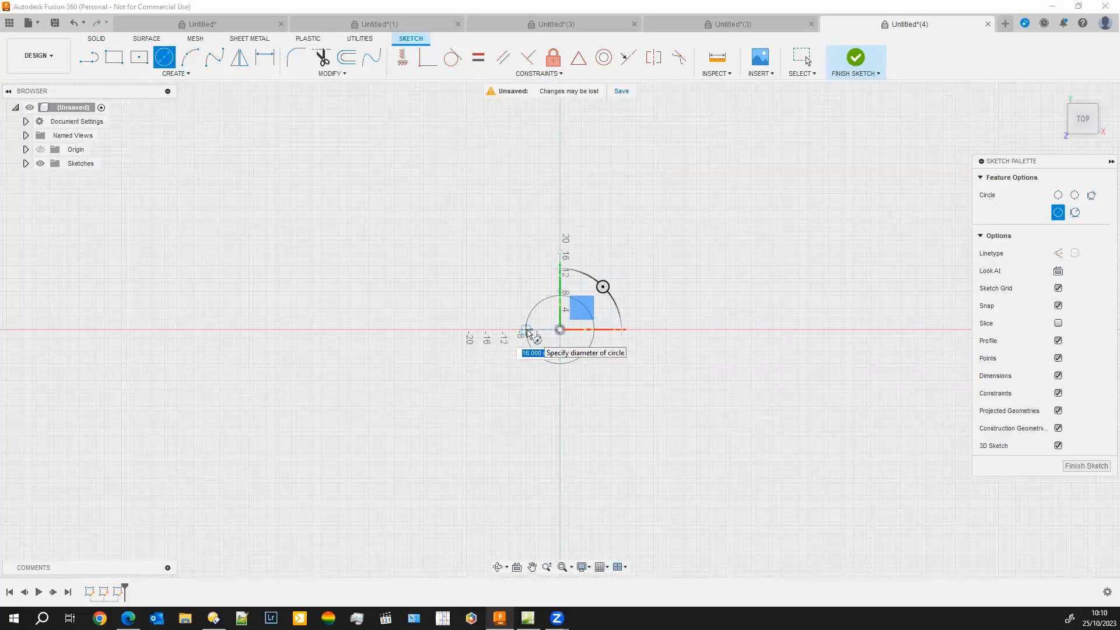
left_click(527, 332)
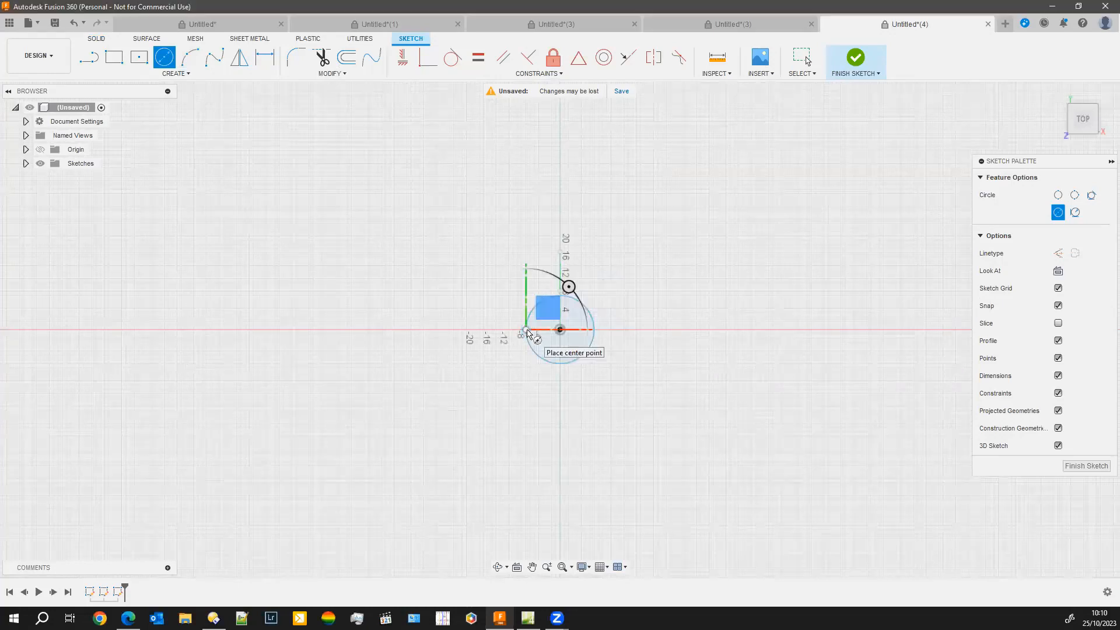
scroll(525, 335, "up", 1)
scroll(522, 332, "up", 10)
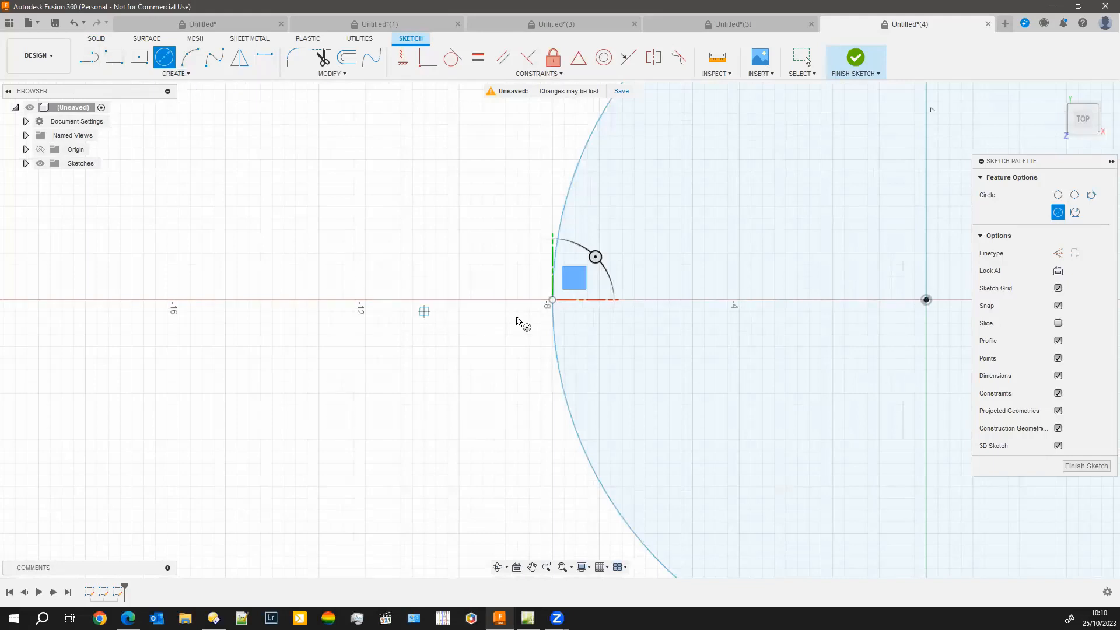
left_click(541, 300)
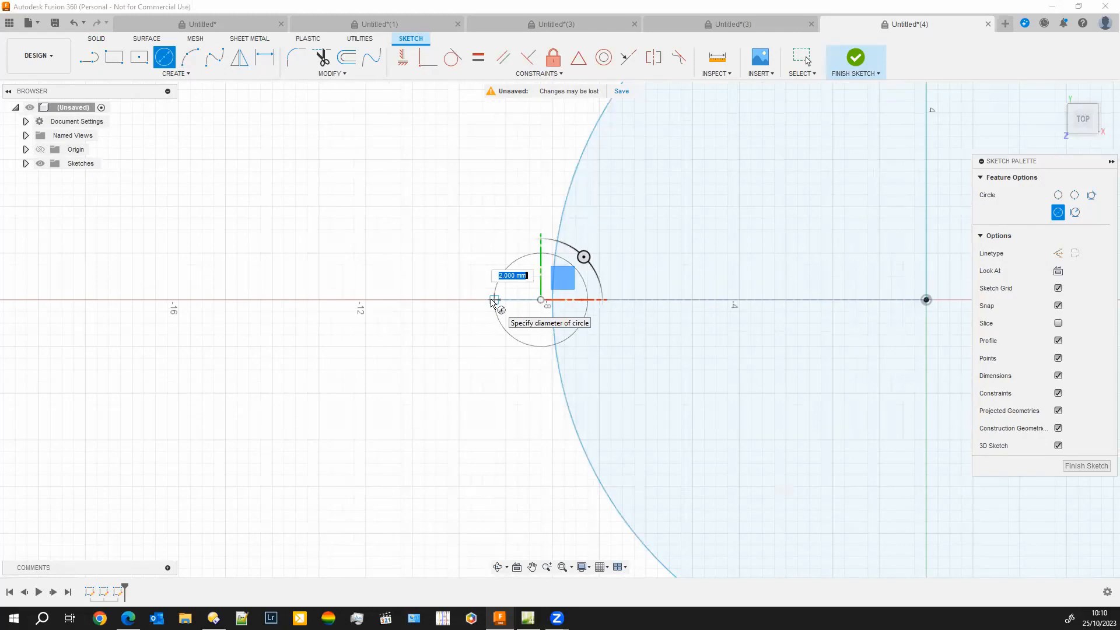
left_click(492, 302)
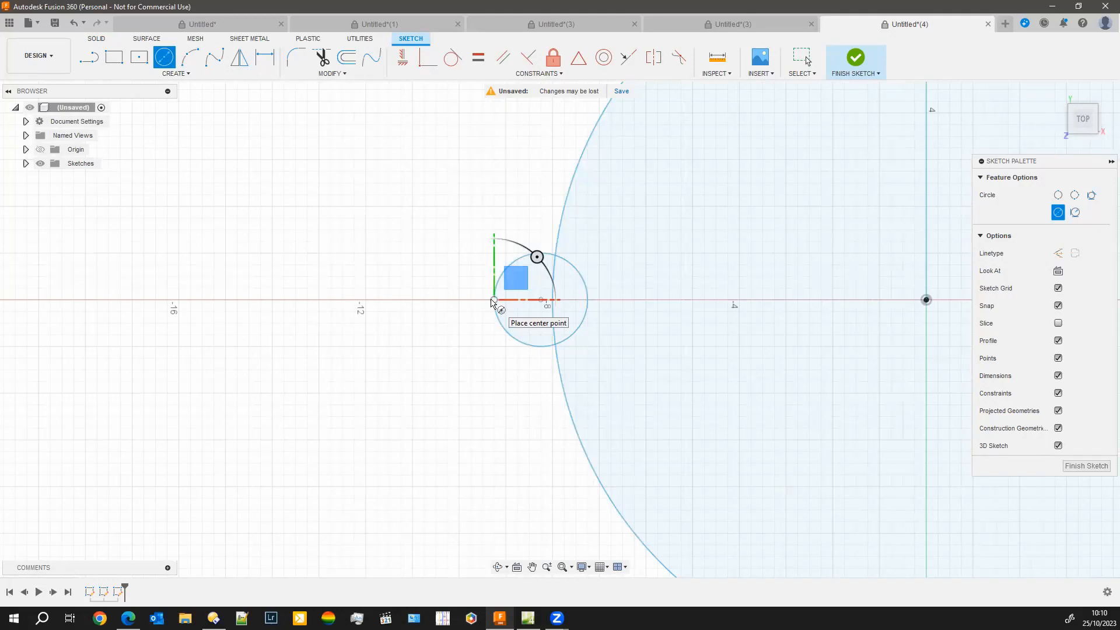
key("Escape")
key("ctrl+z")
Draw a short horizontal line along the X axis, running outward from just outside the circle's edge, and finish the sketch
left_click(88, 57)
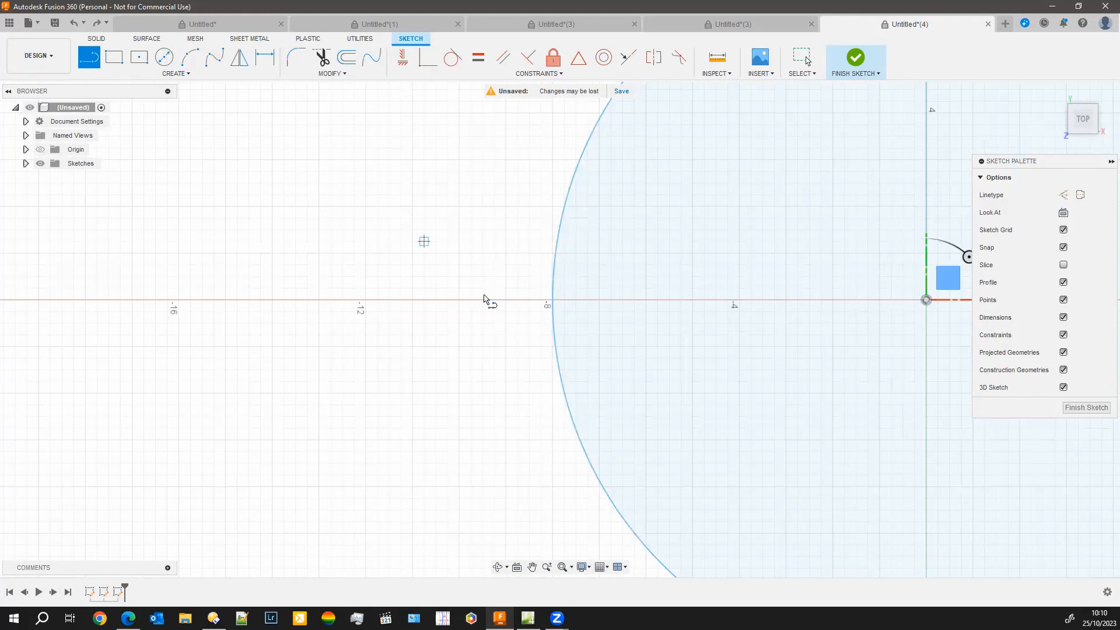
left_click_drag(541, 301, 482, 300)
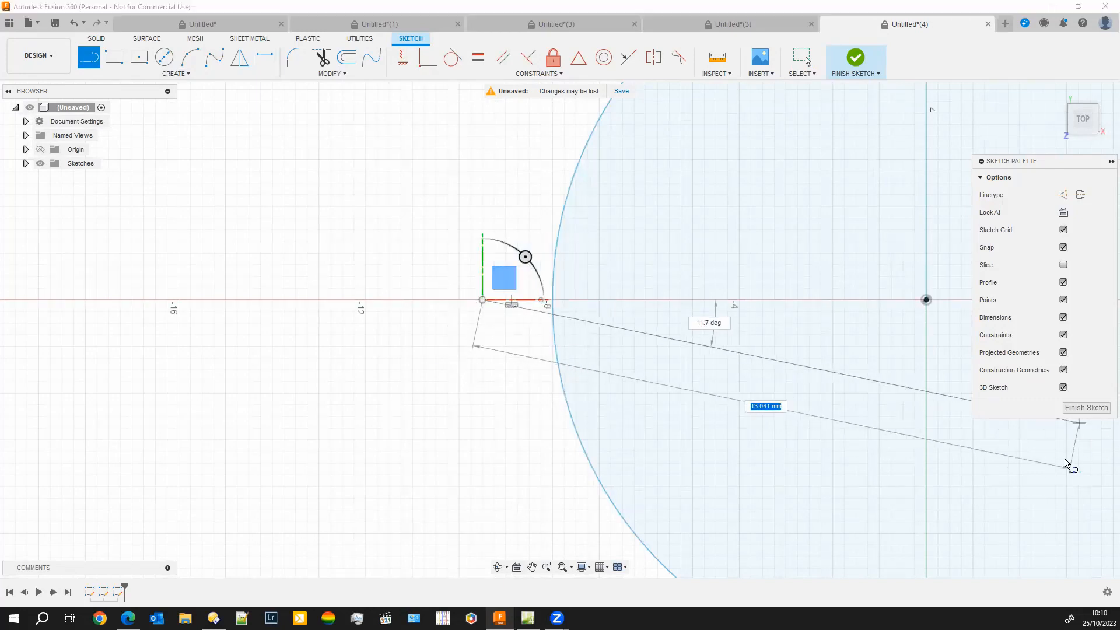
key("Escape")
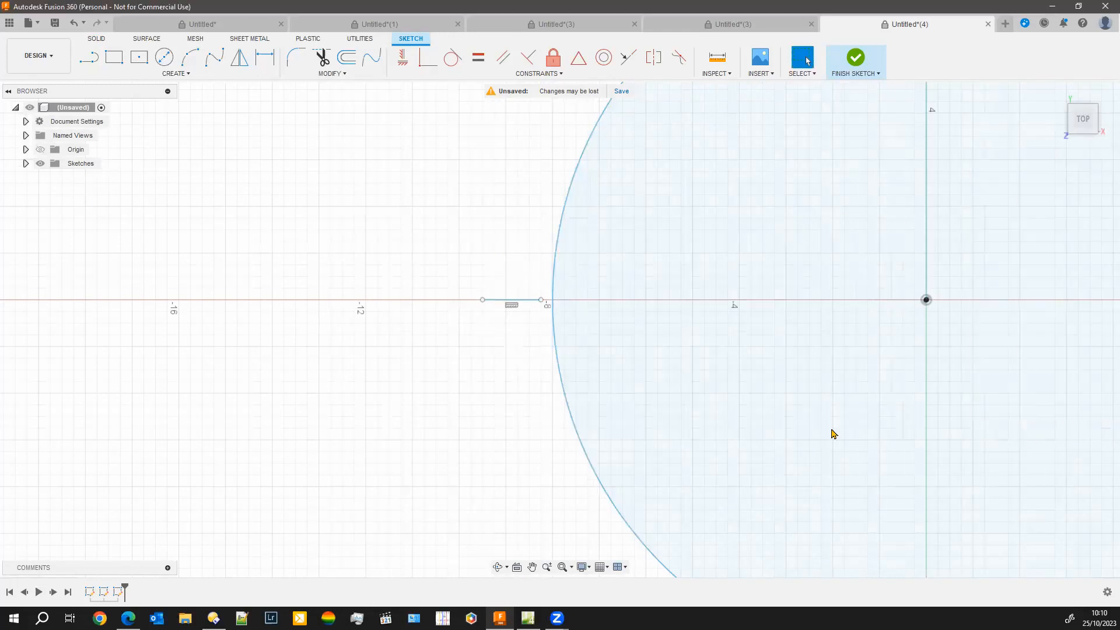
scroll(453, 432, "down", 5)
scroll(398, 408, "down", 5)
middle_click_drag(404, 464, 469, 517, "shift")
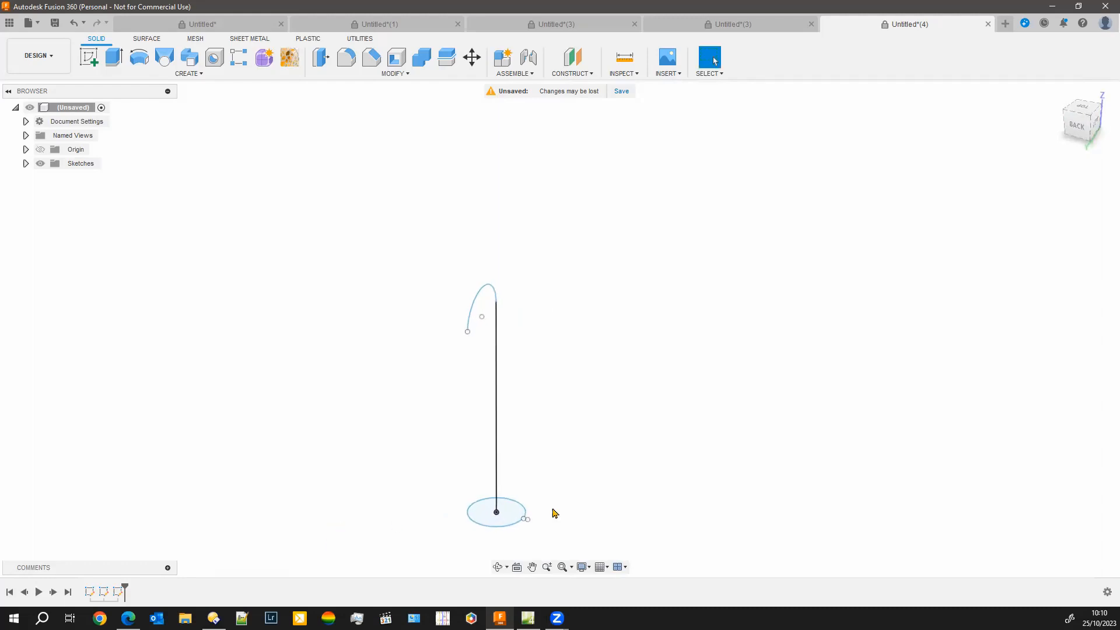
Start a surface Sweep with the short line beside the circle as the profile and the connected line and arc as the path
middle_click_drag(577, 540, 513, 557, "shift")
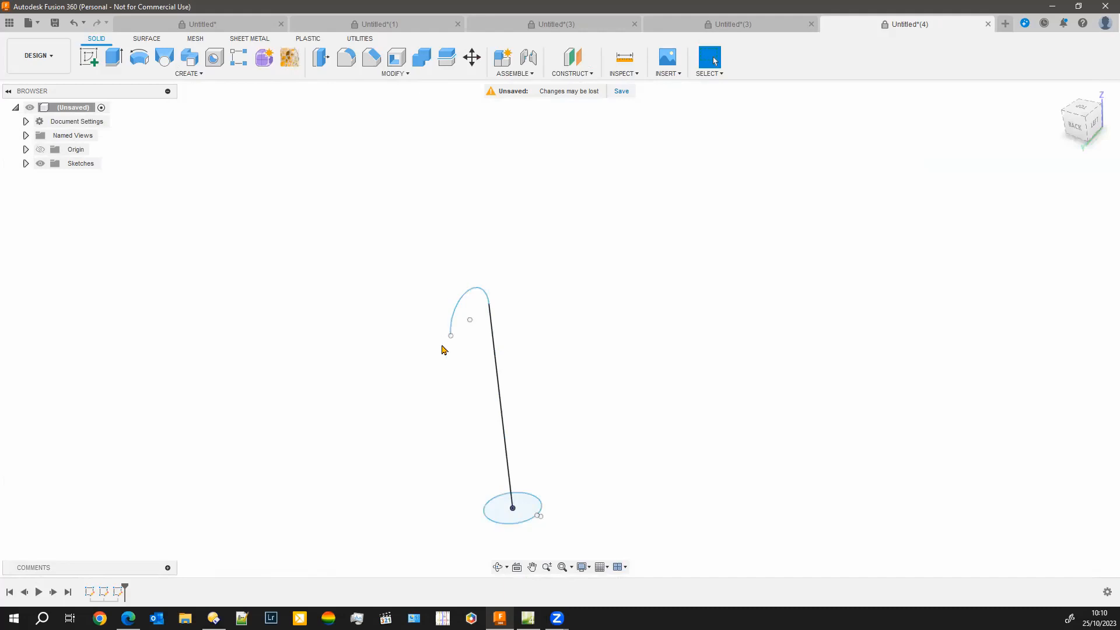
scroll(484, 440, "up", 4)
middle_click_drag(656, 457, 595, 286)
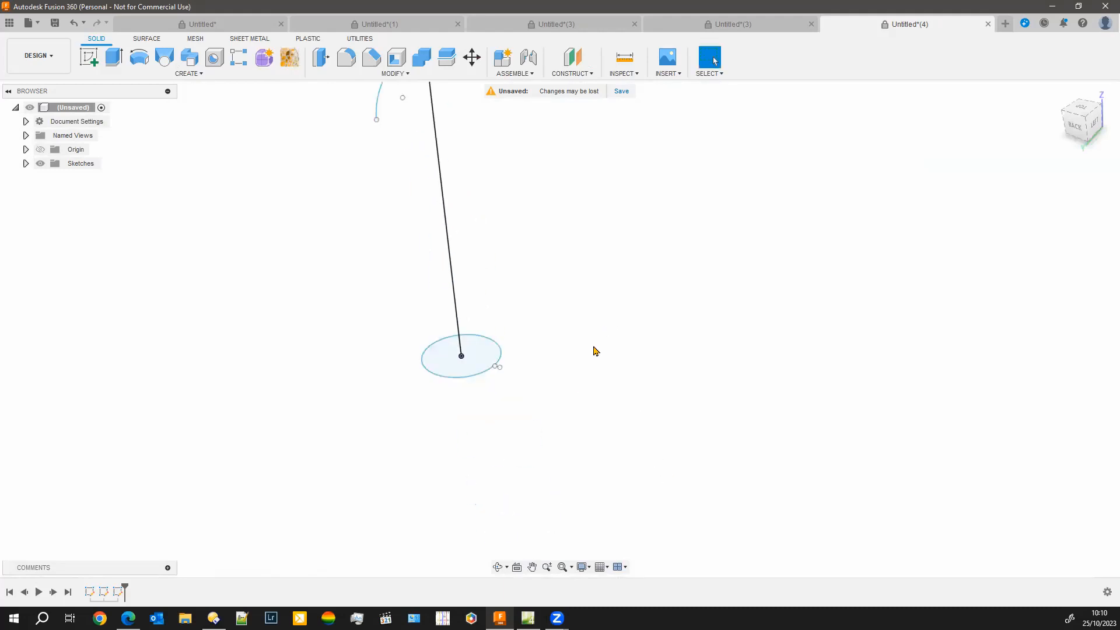
middle_click_drag(356, 413, 376, 470)
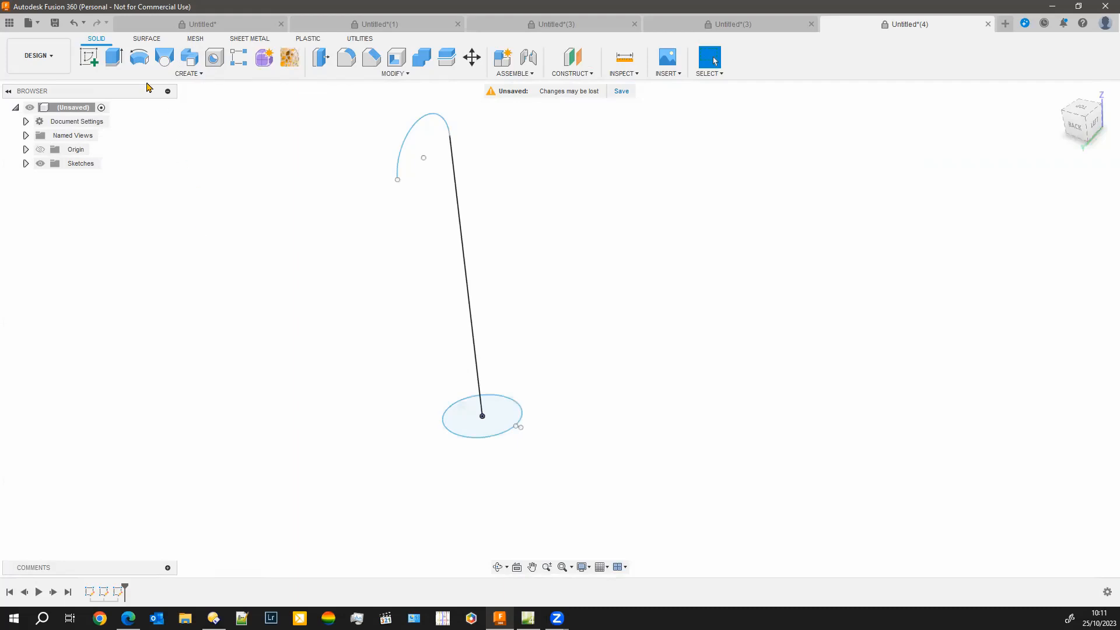
left_click(148, 39)
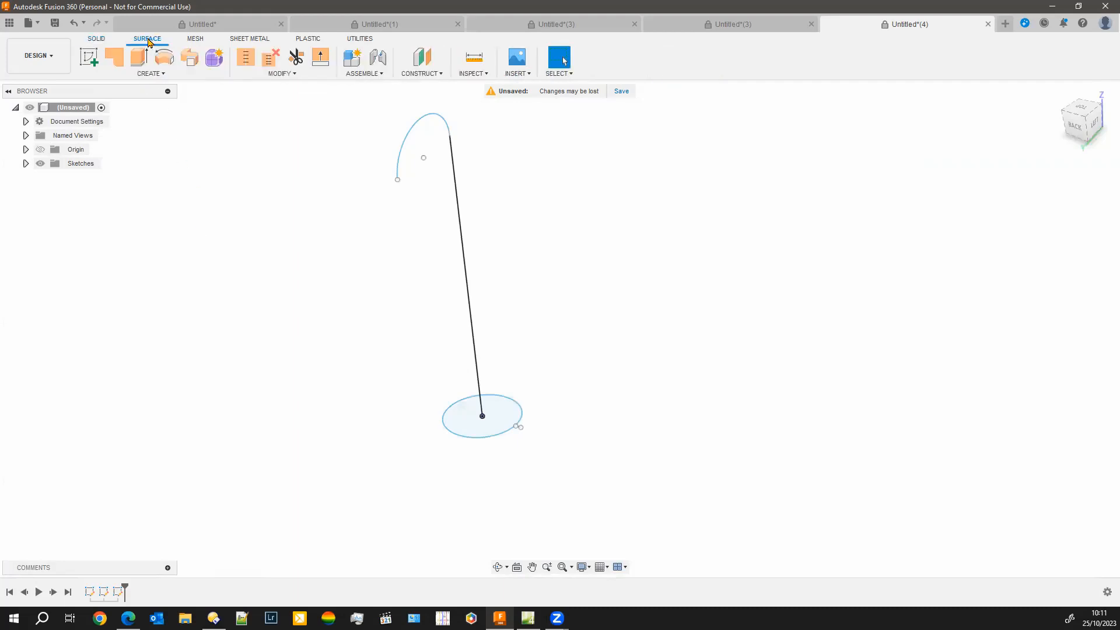
left_click(190, 59)
scroll(513, 388, "up", 3)
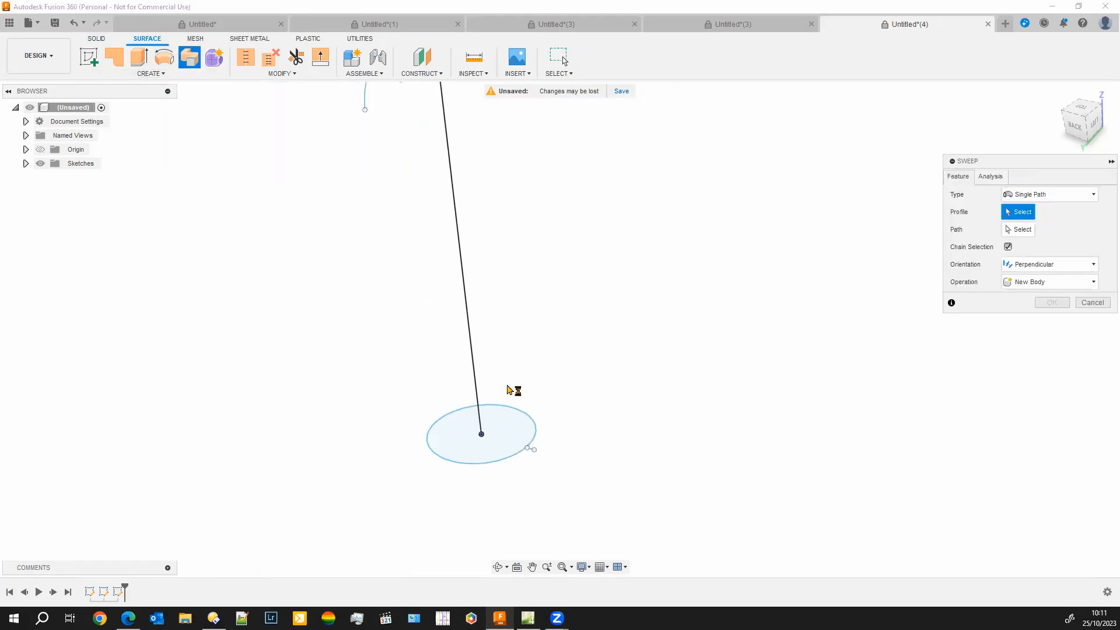
scroll(648, 431, "up", 4)
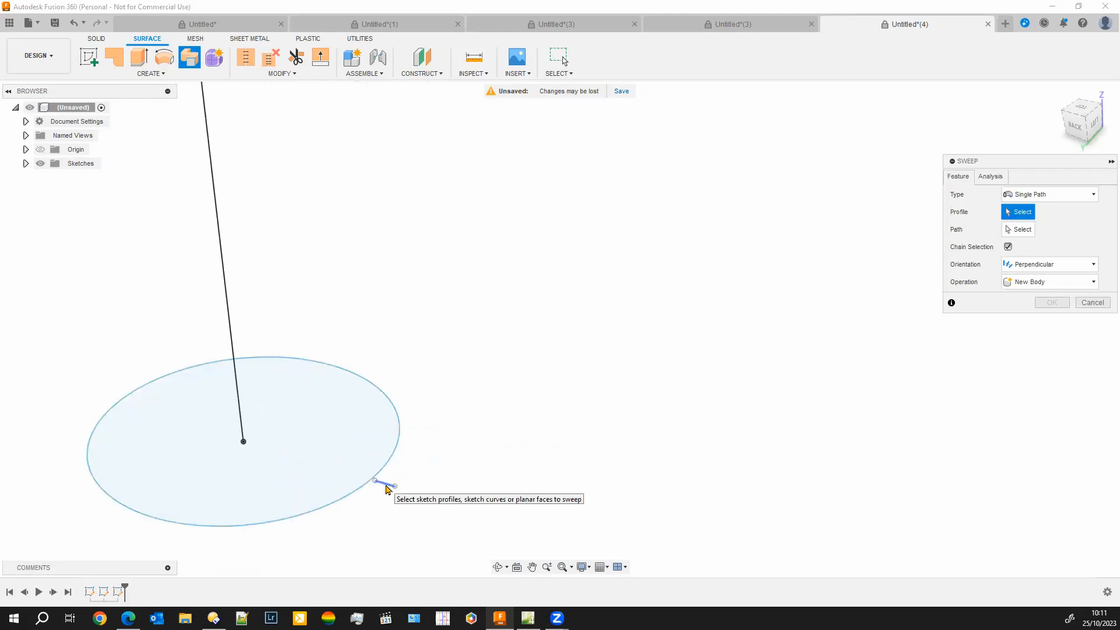
left_click(387, 489)
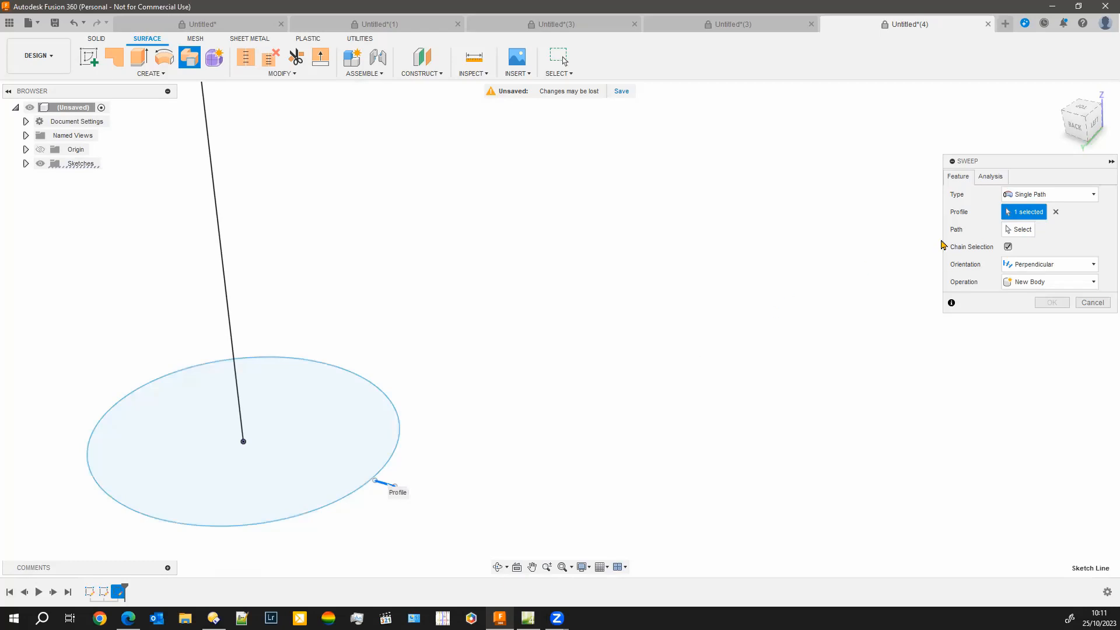
left_click(1021, 233)
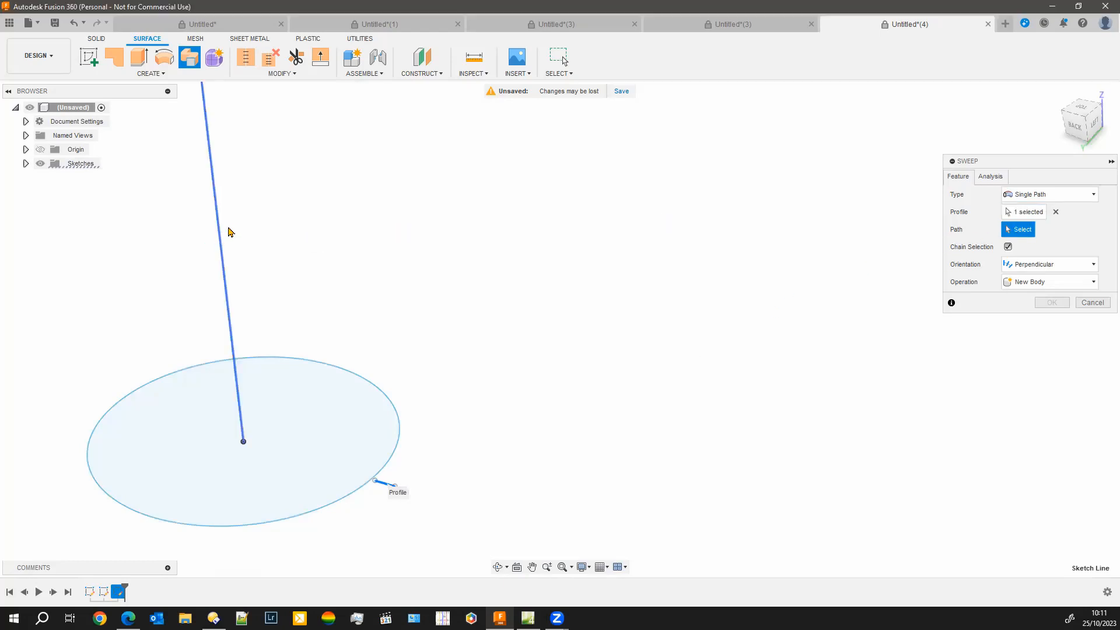
left_click(222, 237)
scroll(365, 243, "down", 3)
middle_click_drag(511, 240, 612, 414)
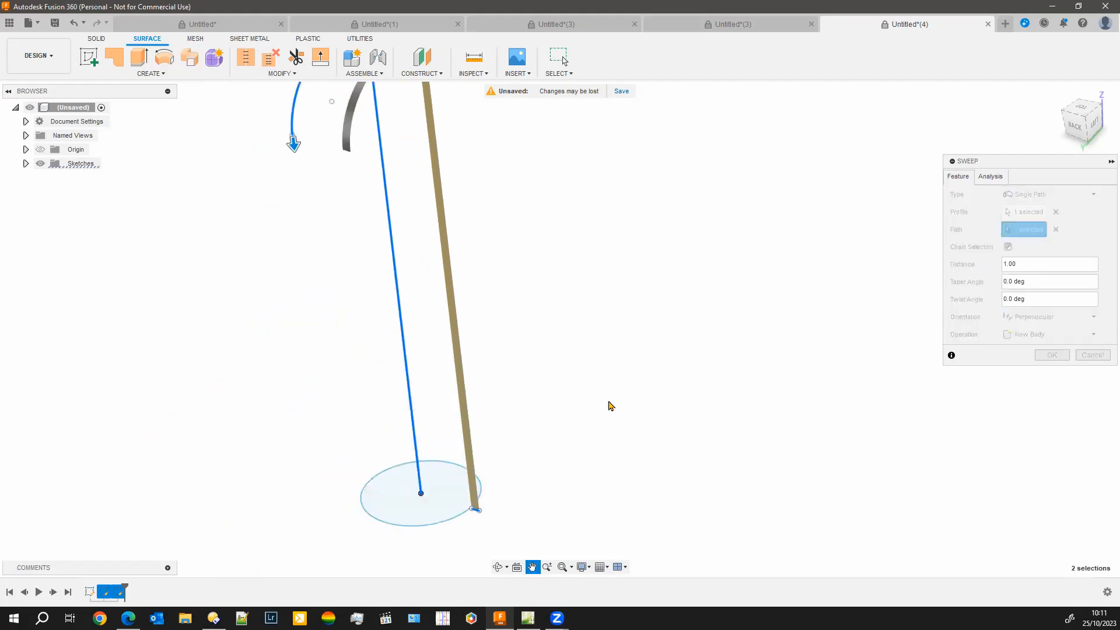
scroll(605, 387, "down", 2)
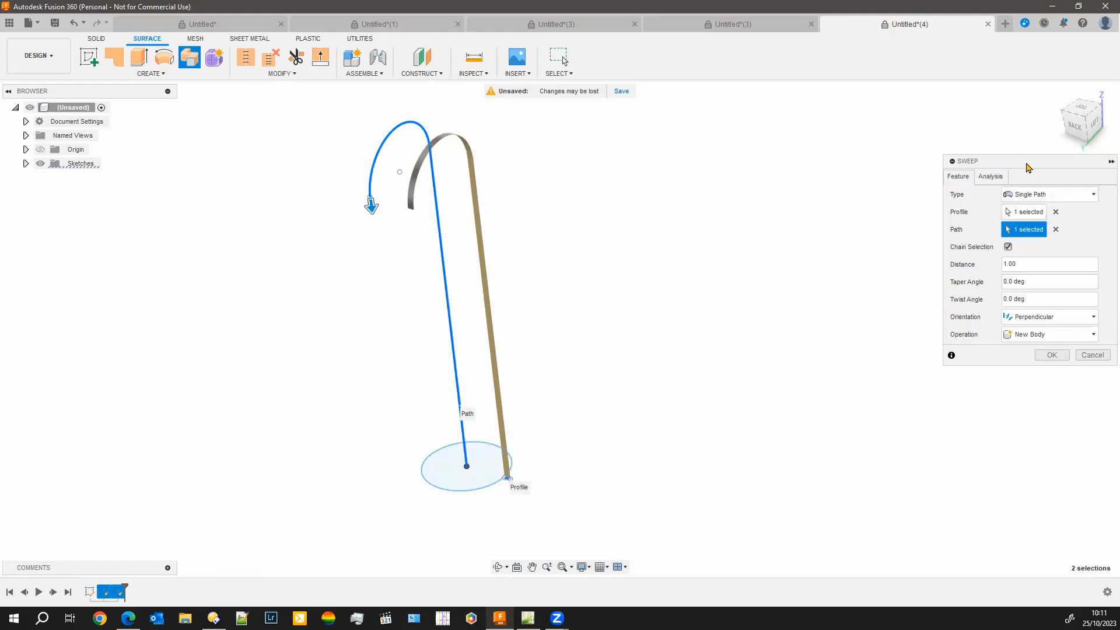
Set the sweep's twist angle to 360 deg and shorten its distance along the path to 0.933
left_click_drag(1036, 163, 668, 179)
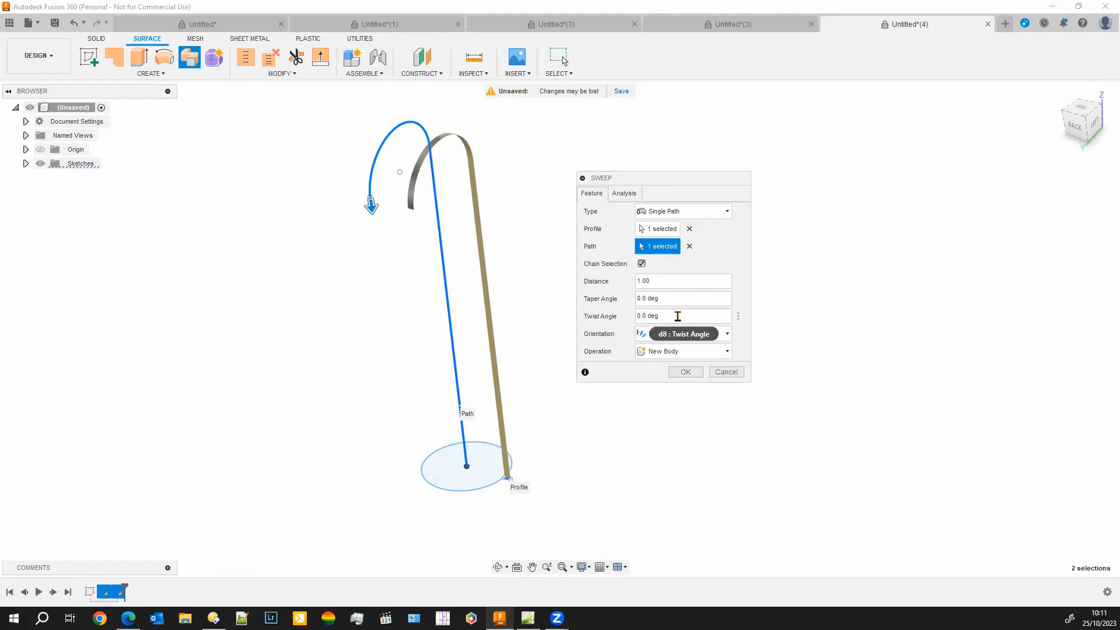
left_click(677, 315)
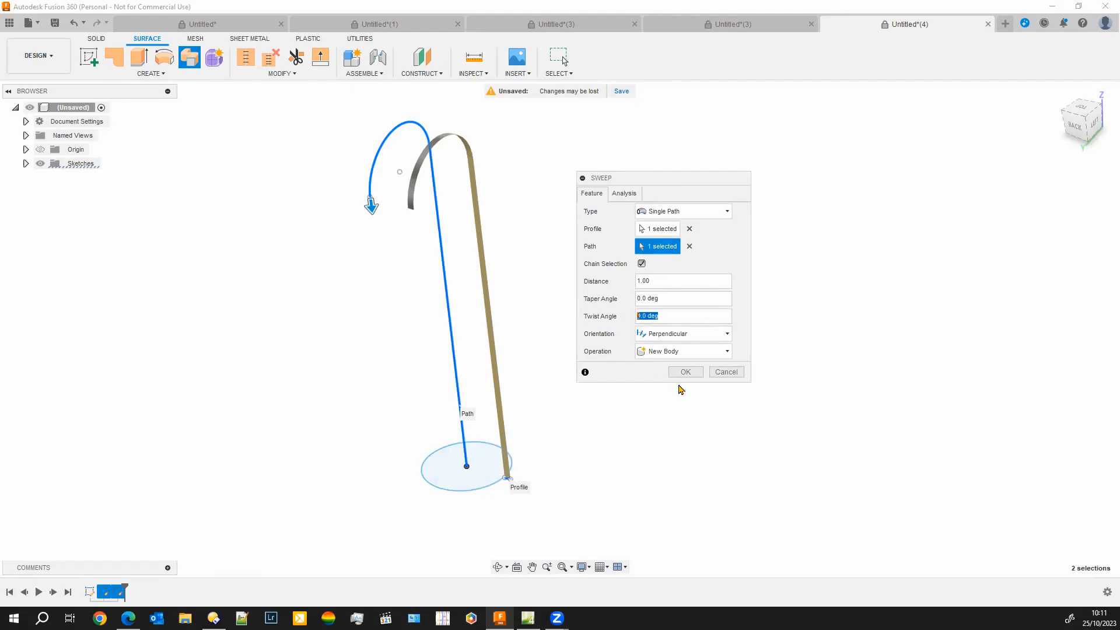
type("3")
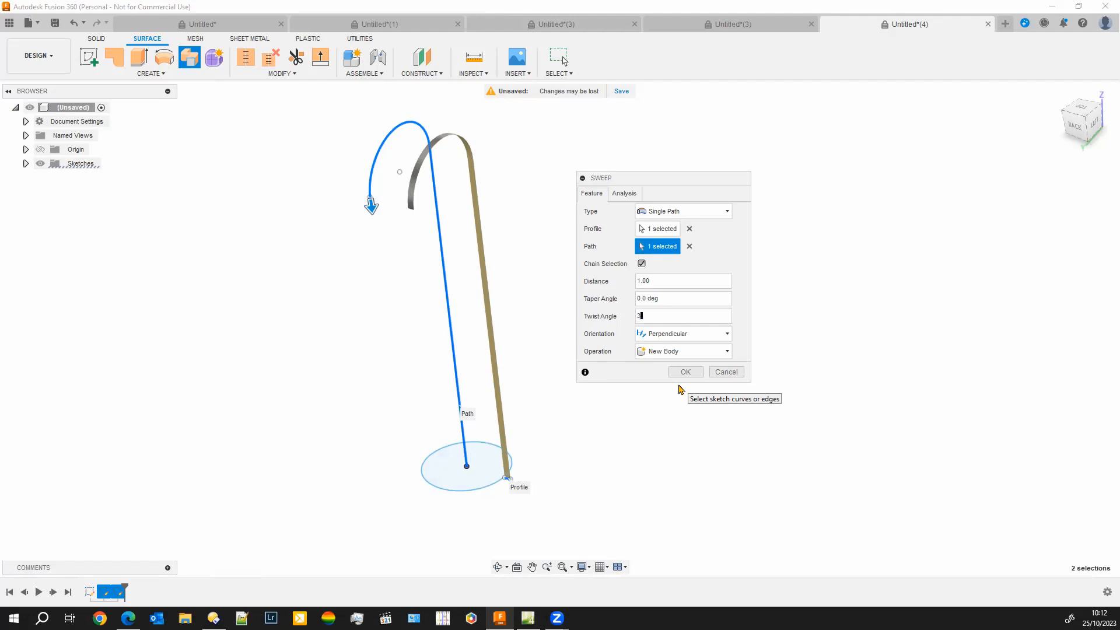
key("Tab")
type("6")
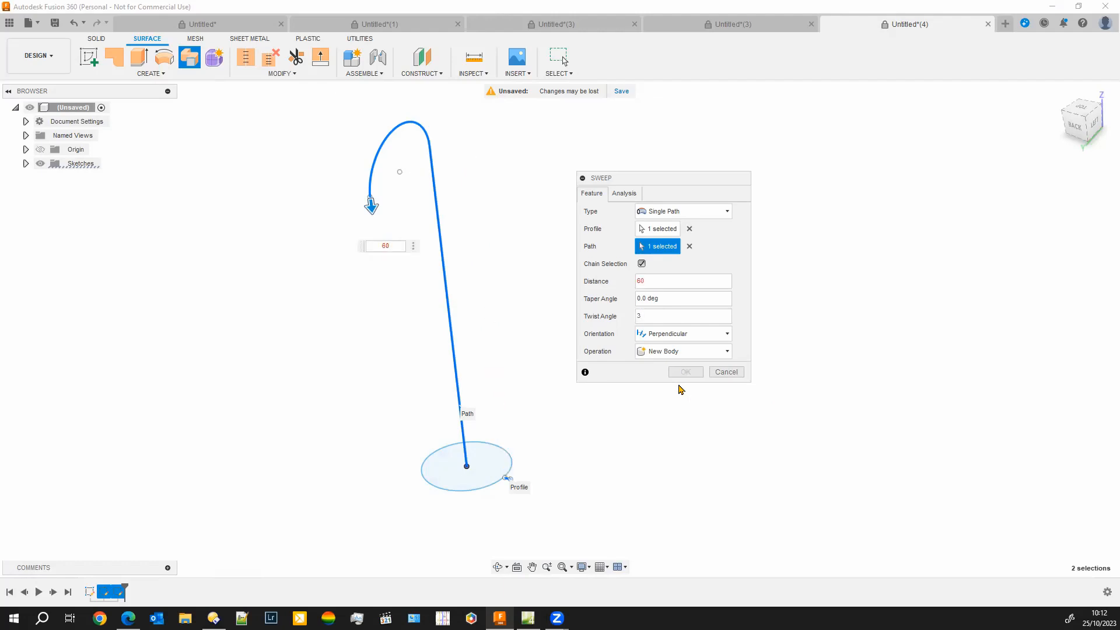
left_click(647, 315)
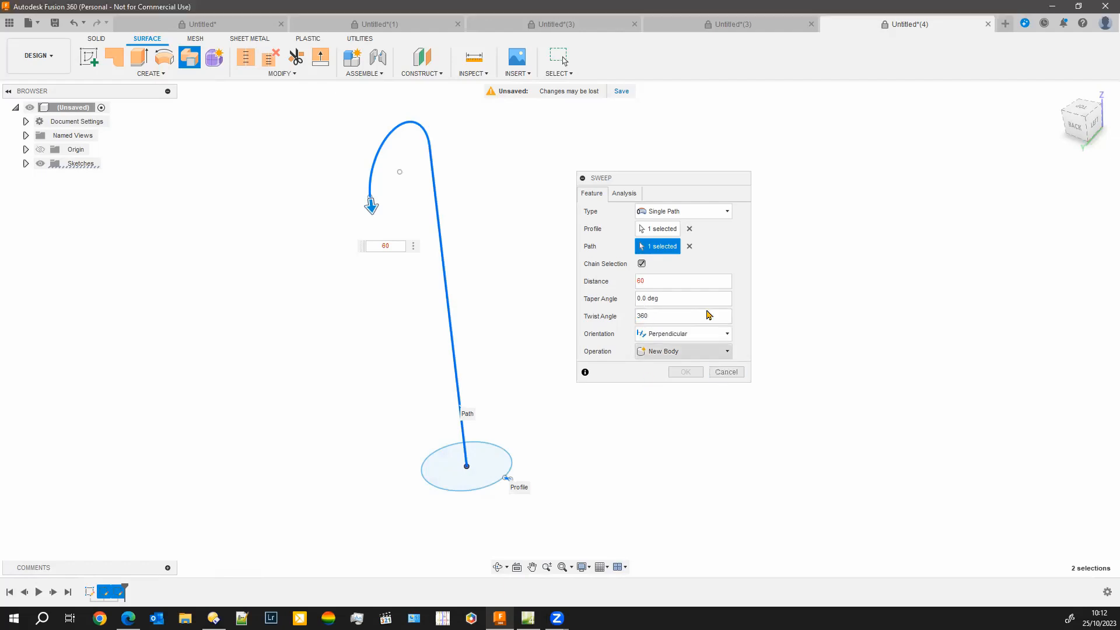
left_click_drag(367, 207, 371, 173)
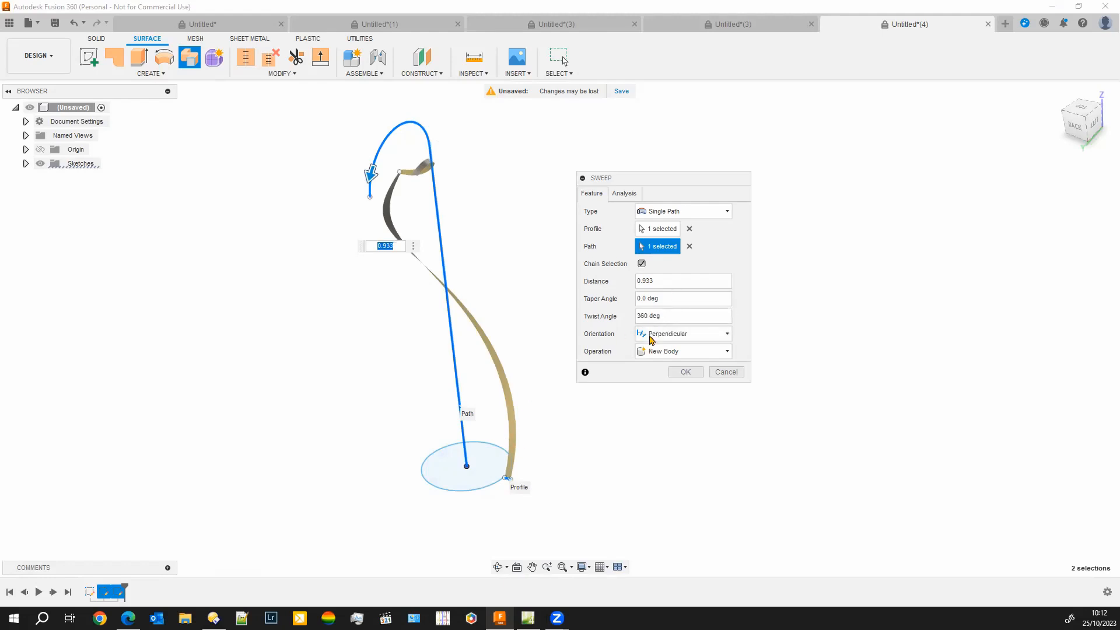
Set the sweep's twist angle to 10*360 deg and create the swept surface as a new body
left_click(636, 315)
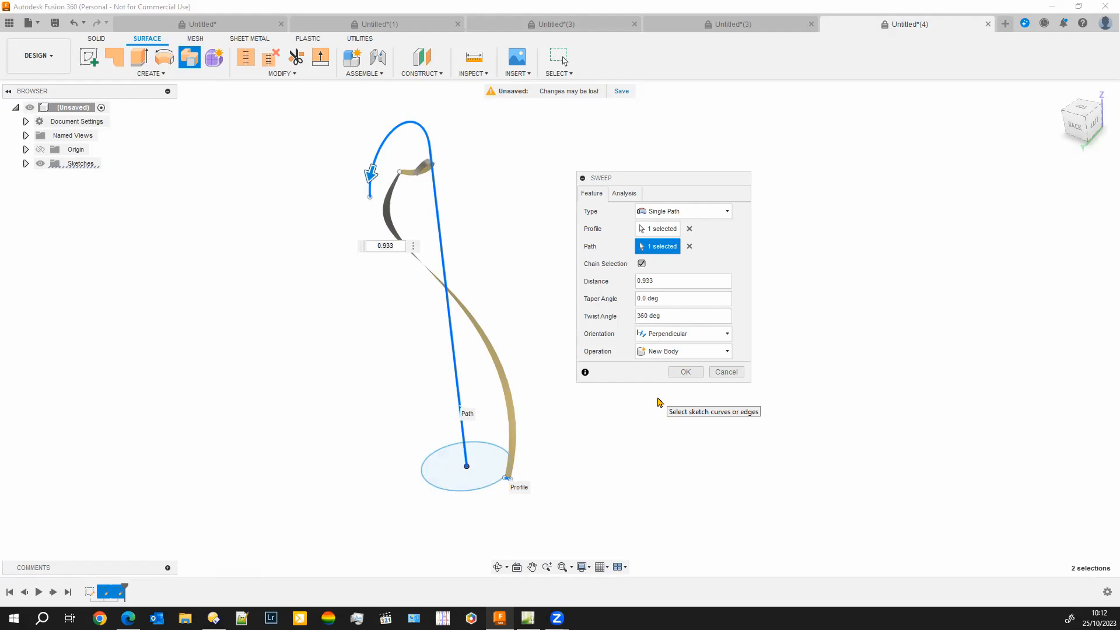
type("10*")
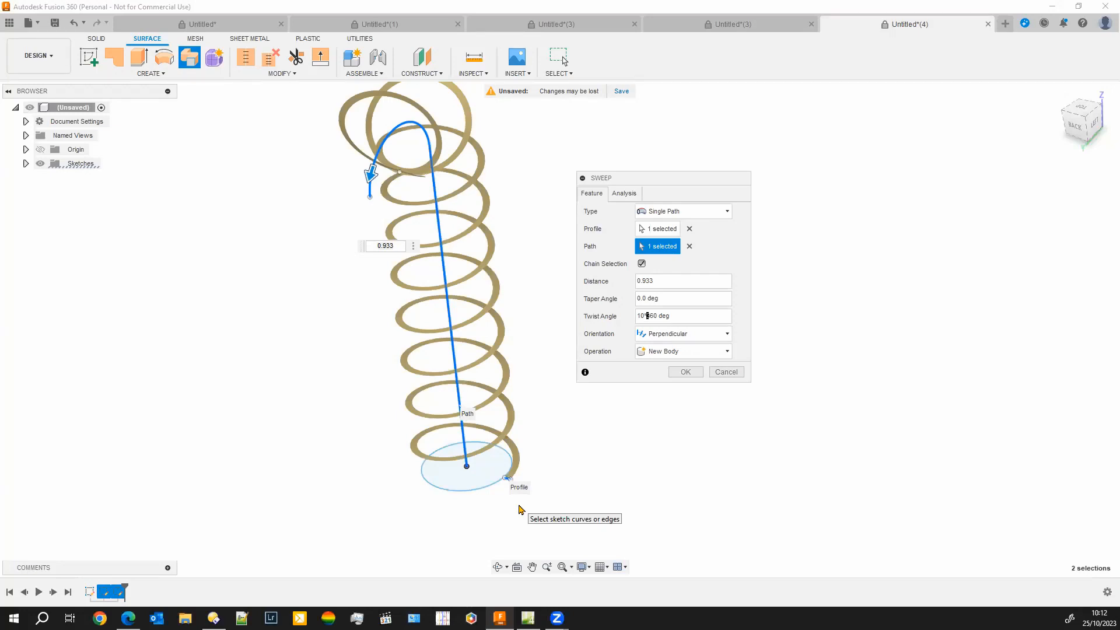
left_click(685, 376)
scroll(283, 469, "down", 4)
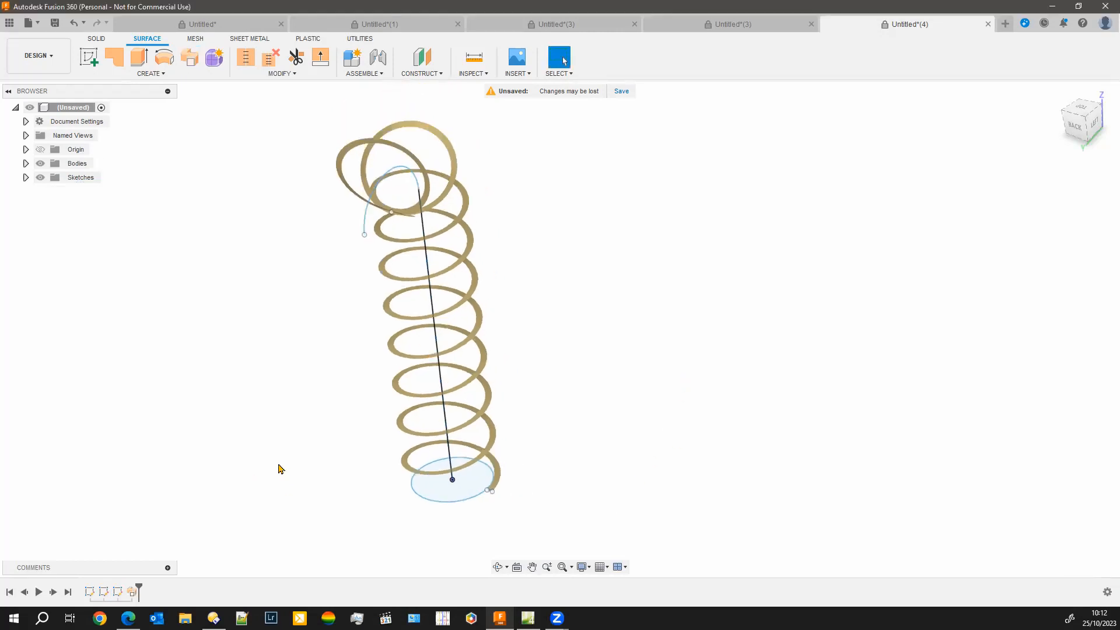
Edit the sweep feature and extend its distance to 1.00 so it covers the whole path
middle_click_drag(283, 456, 318, 532, "shift")
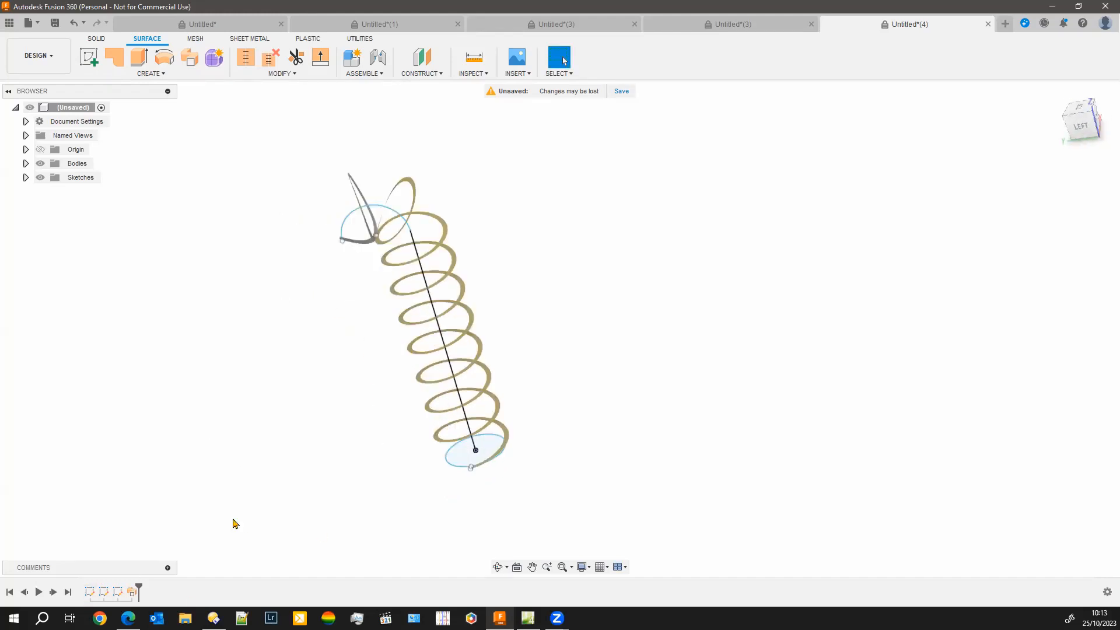
right_click(133, 595)
left_click(338, 447)
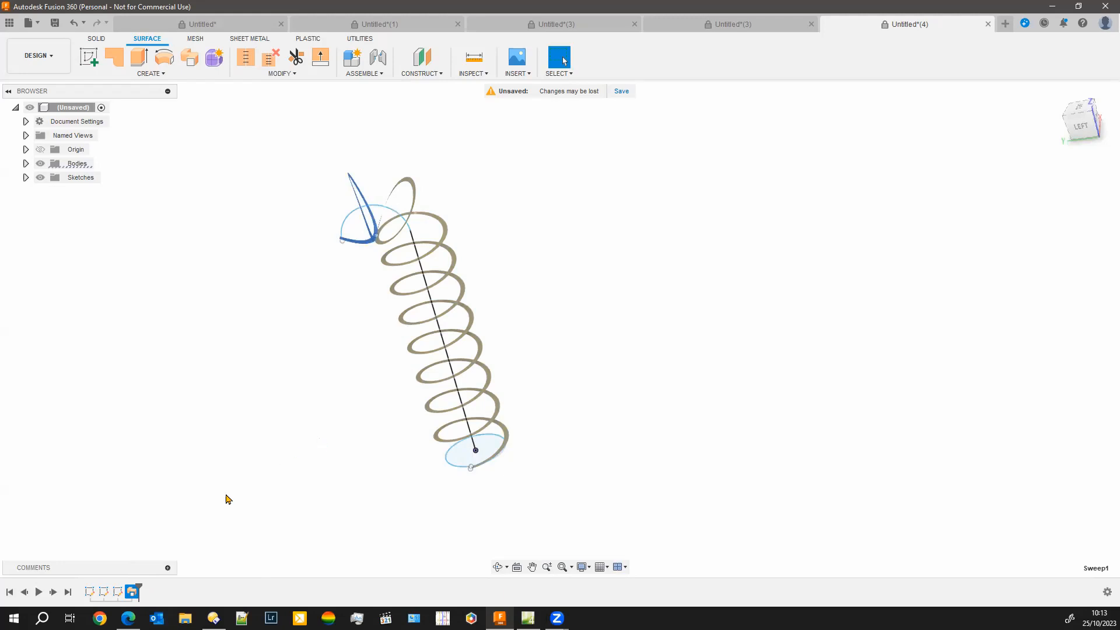
right_click(133, 591)
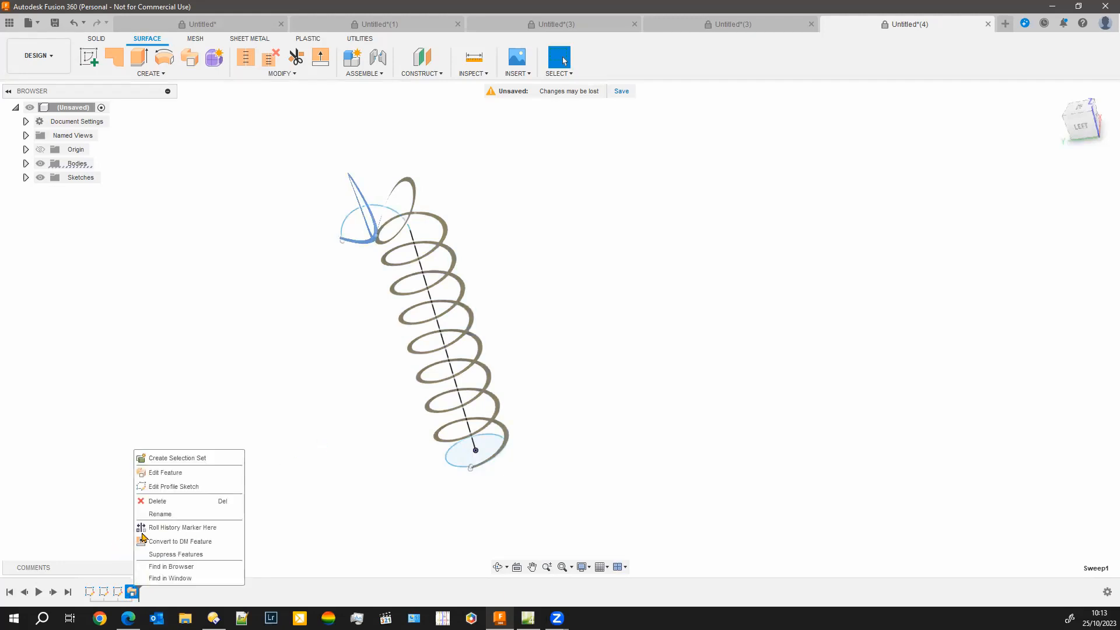
left_click(165, 475)
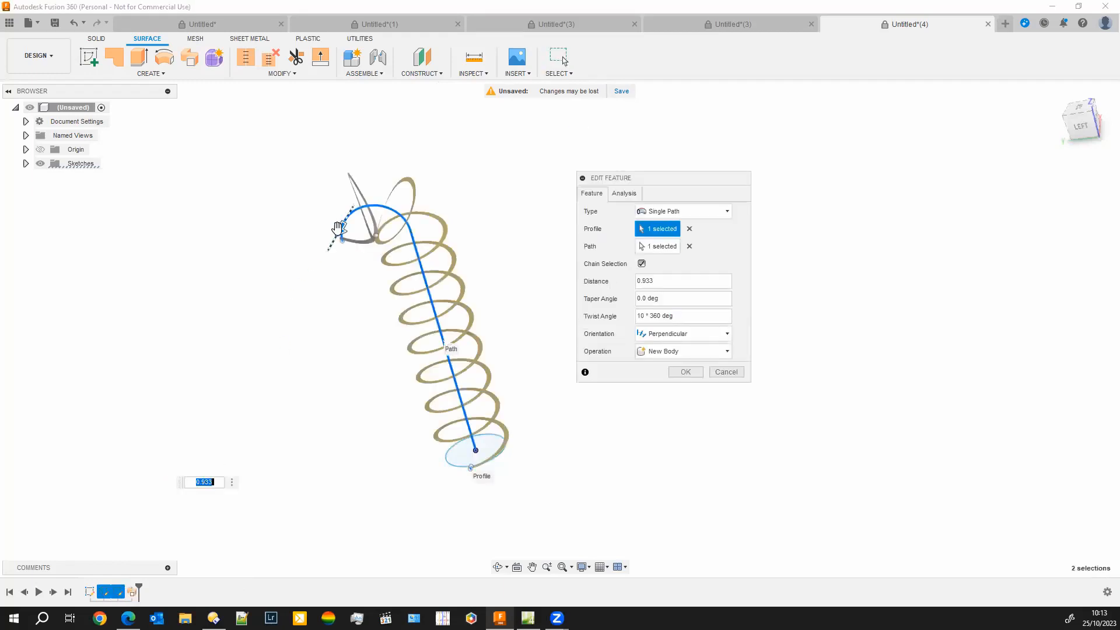
left_click_drag(341, 229, 324, 272)
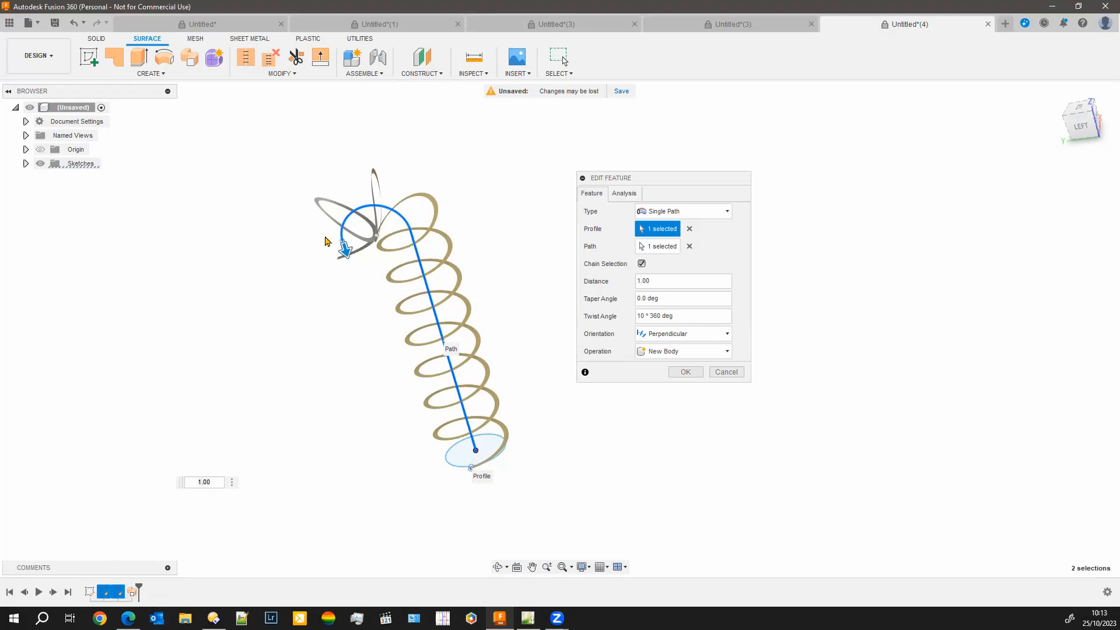
left_click(688, 373)
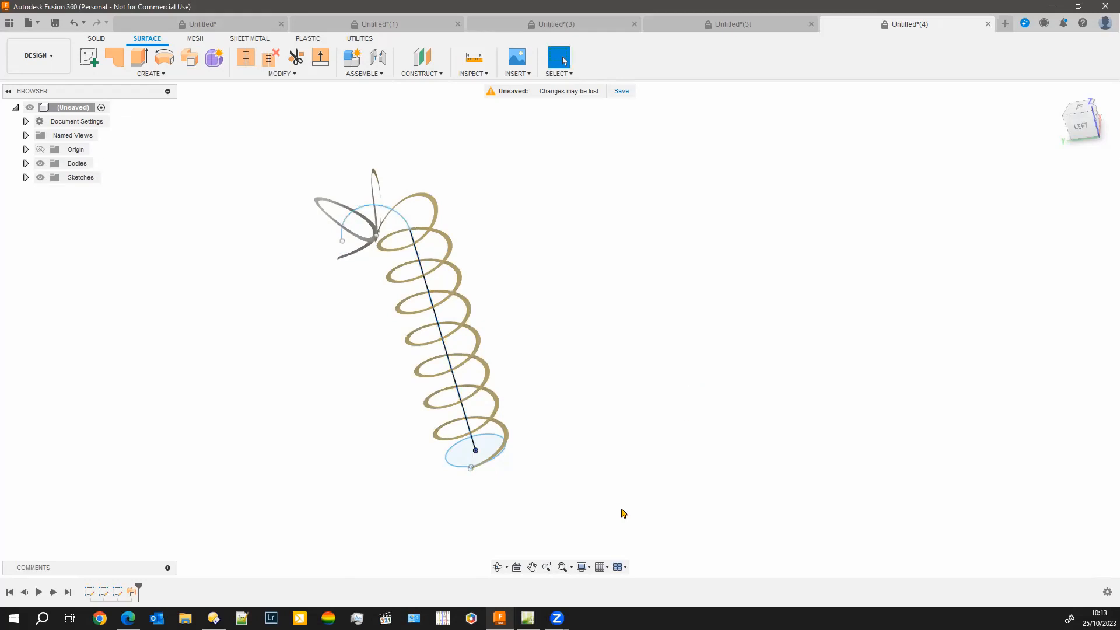
Start a new sketch on the vertical XZ origin plane that runs through the helix's straight centre line
scroll(290, 384, "up", 3)
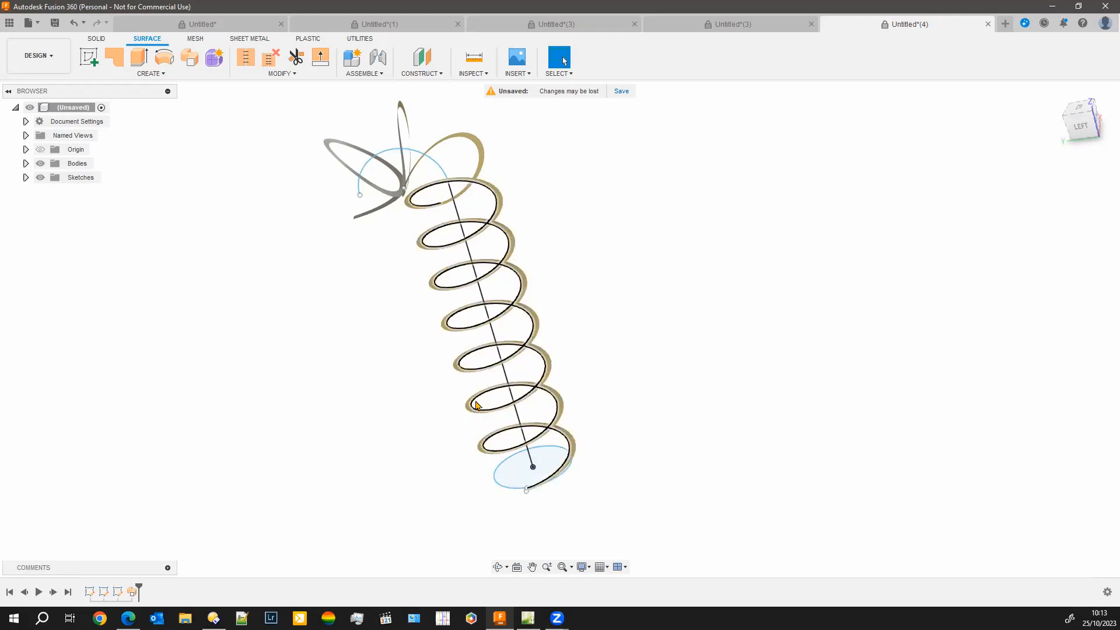
scroll(476, 407, "up", 4)
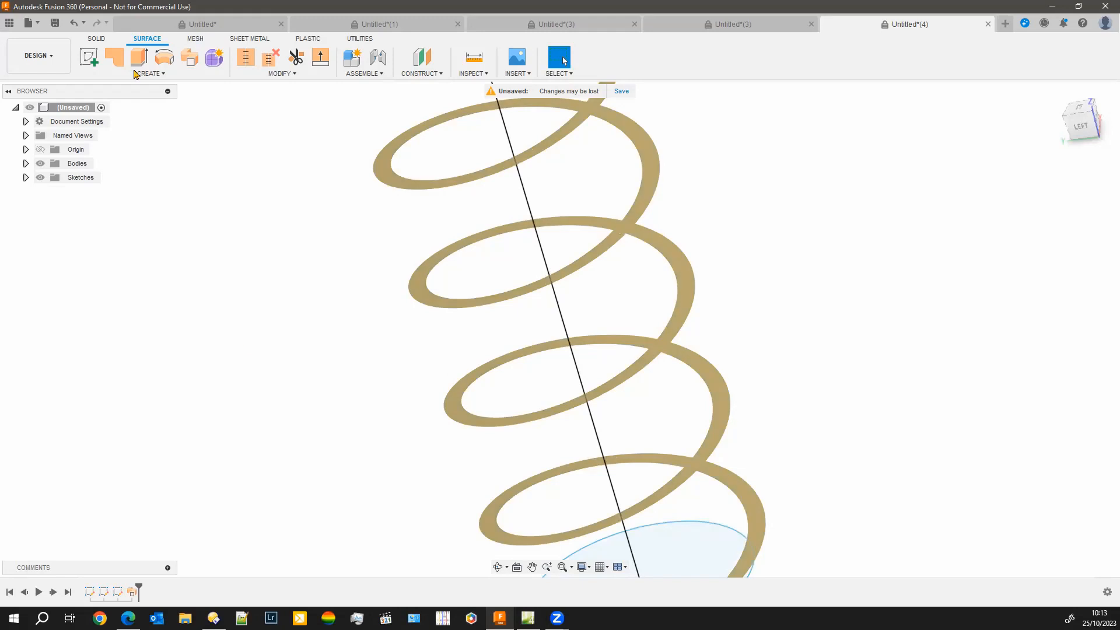
left_click(97, 39)
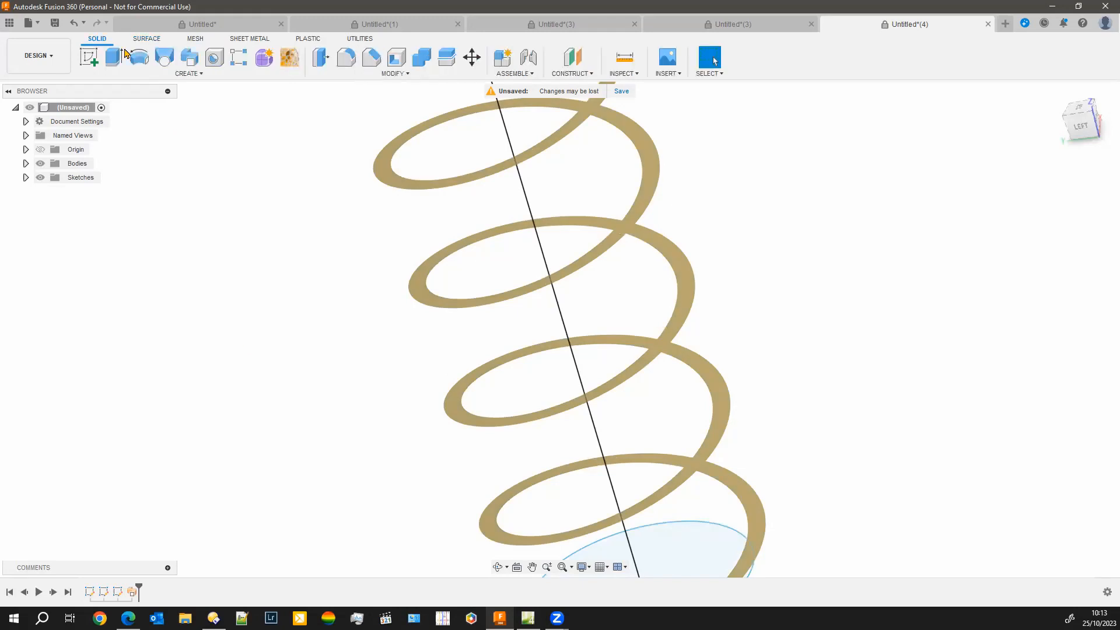
left_click(179, 75)
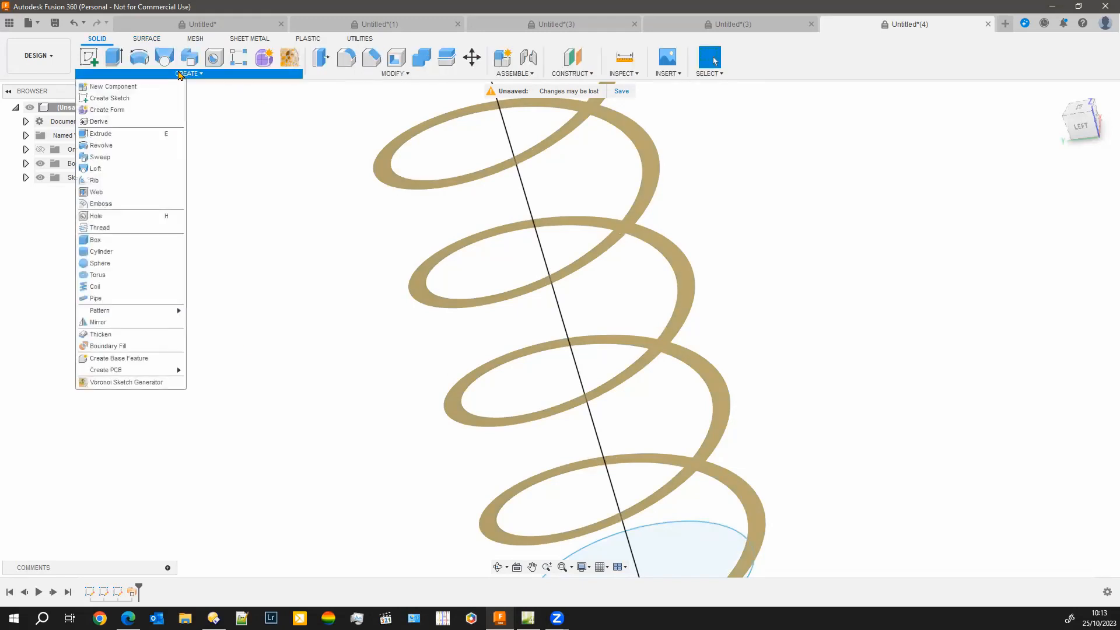
left_click(226, 187)
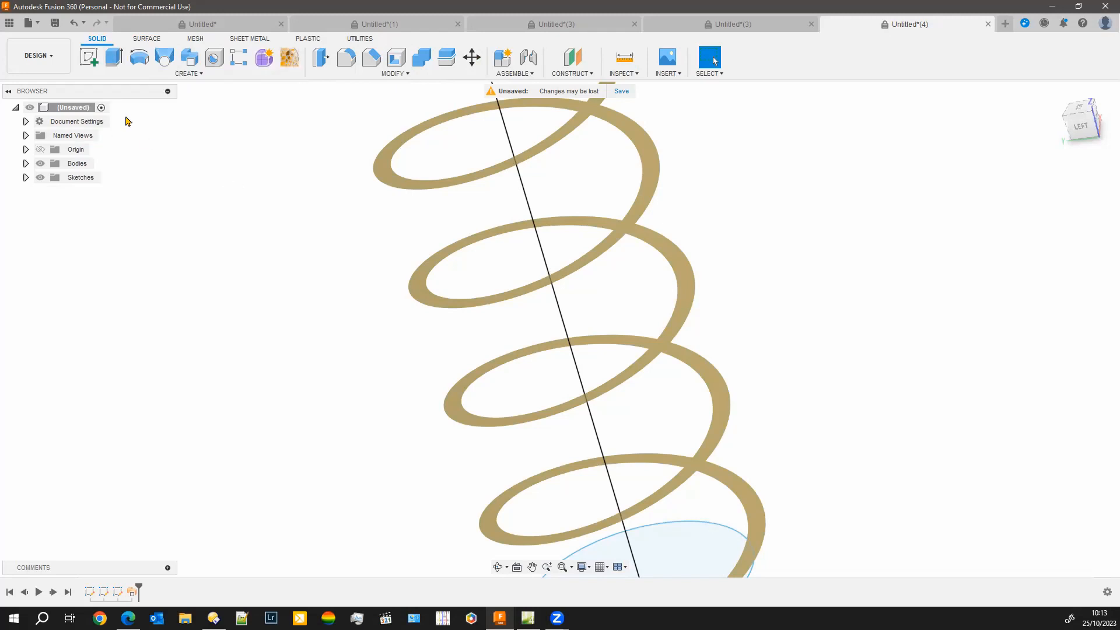
left_click(89, 61)
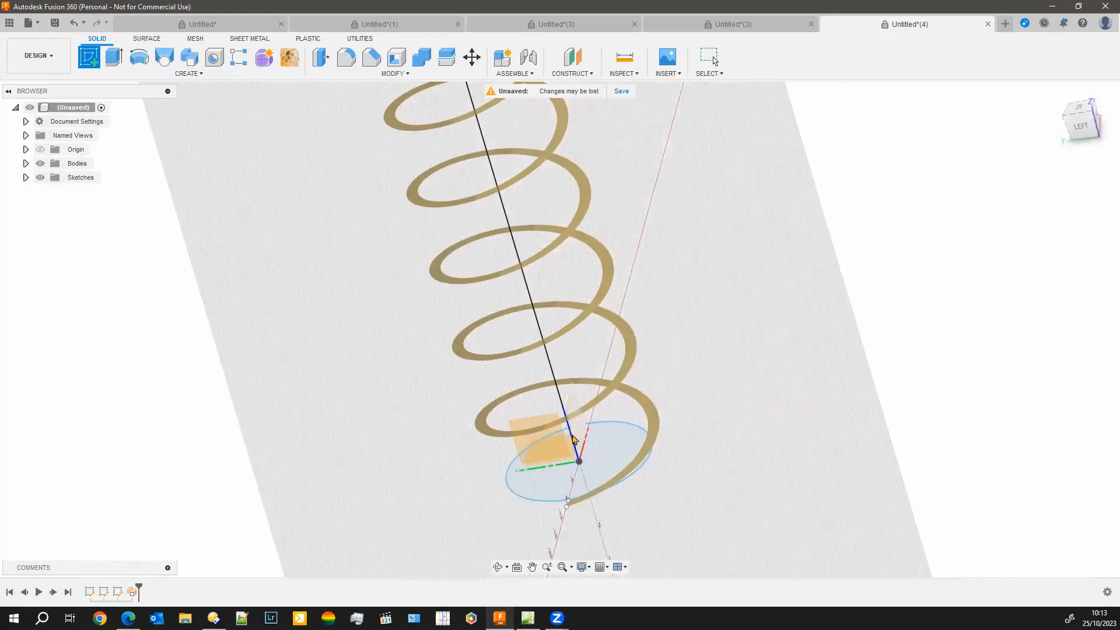
left_click(519, 315)
scroll(579, 424, "up", 2)
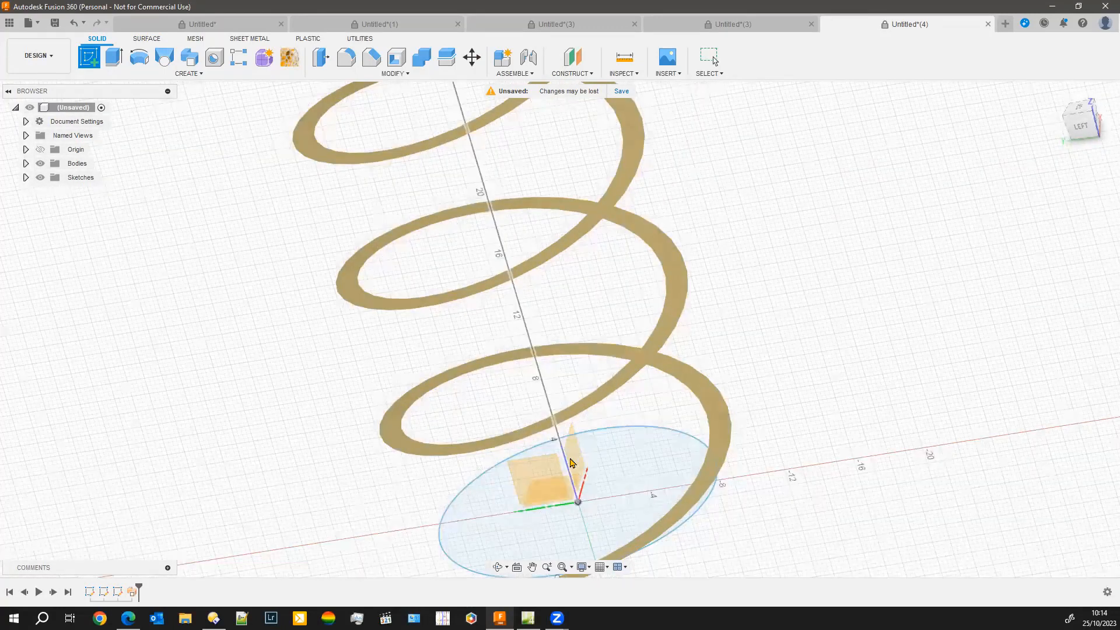
left_click(574, 463)
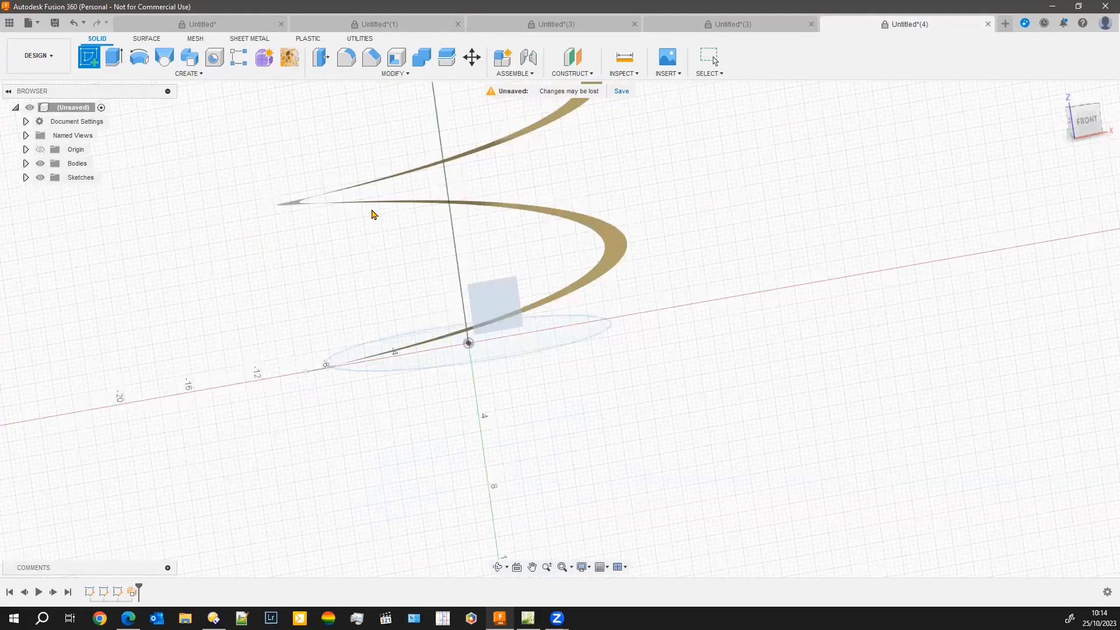
scroll(336, 201, "down", 2)
middle_click_drag(336, 201, 310, 409)
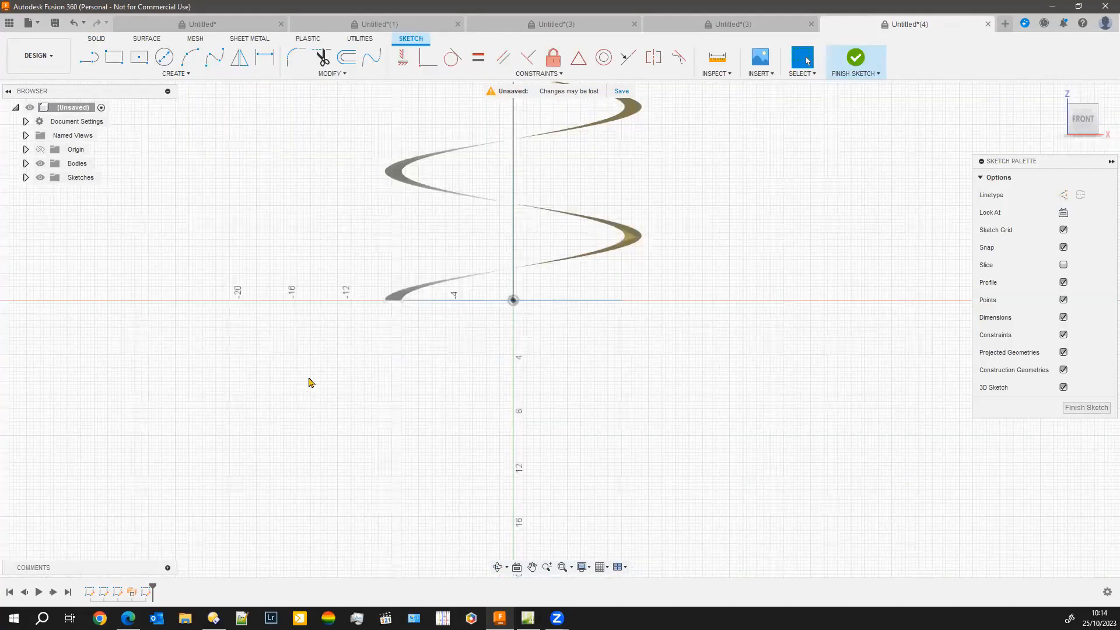
Include the inner helical edge of the swept surface's straight section in the sketch as 3D geometry
left_click(174, 74)
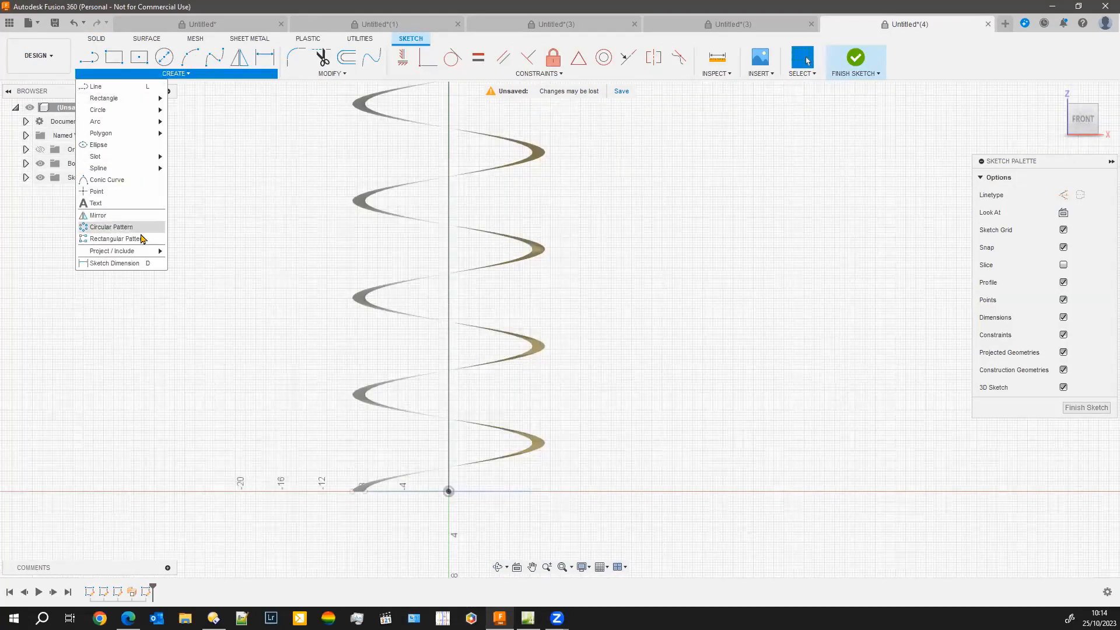
mouse_move(143, 254)
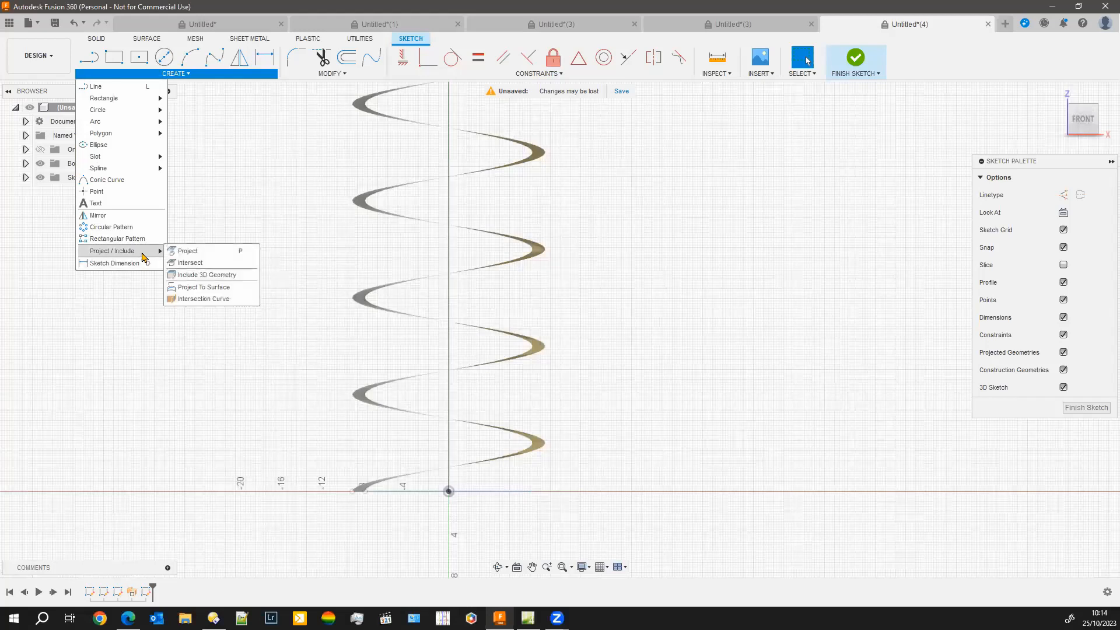
left_click(212, 277)
scroll(314, 327, "up", 2)
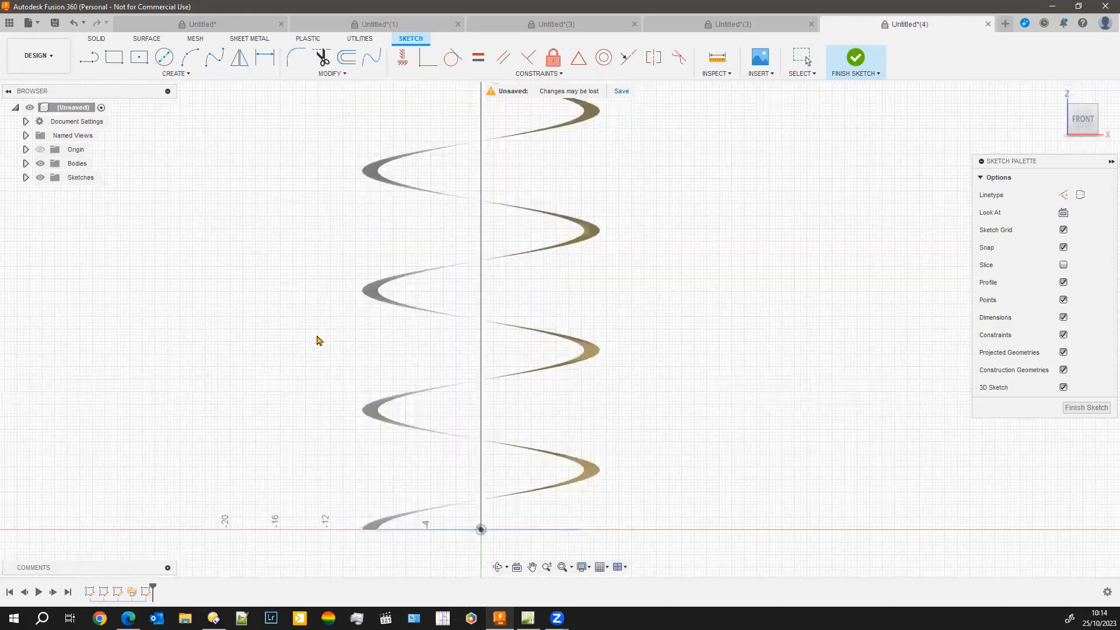
scroll(402, 326, "up", 3)
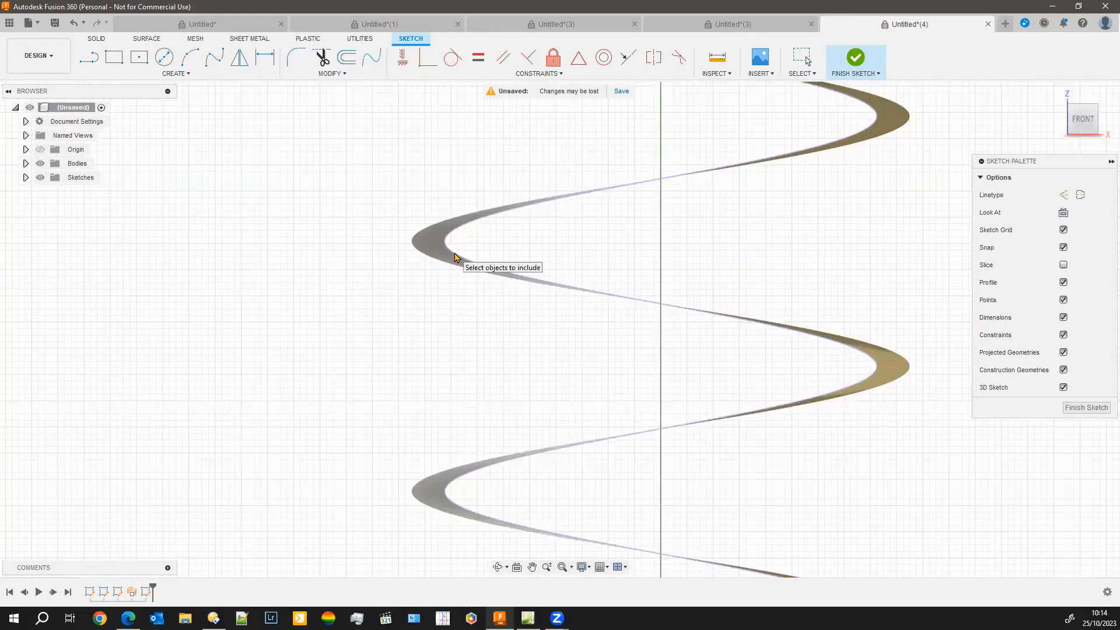
scroll(496, 256, "up", 5)
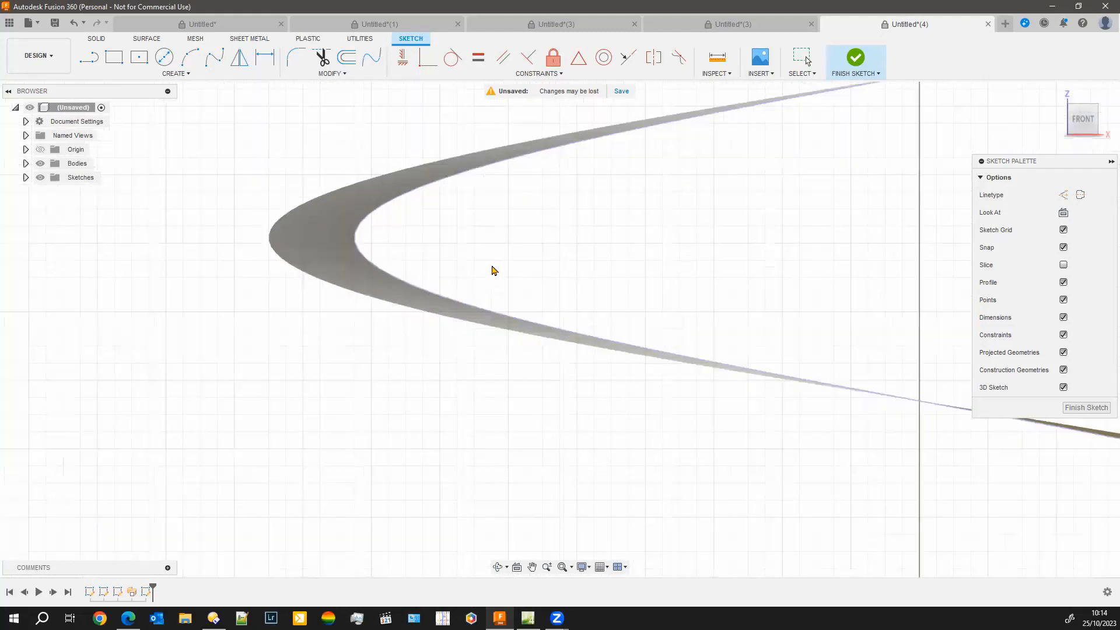
scroll(492, 275, "down", 10)
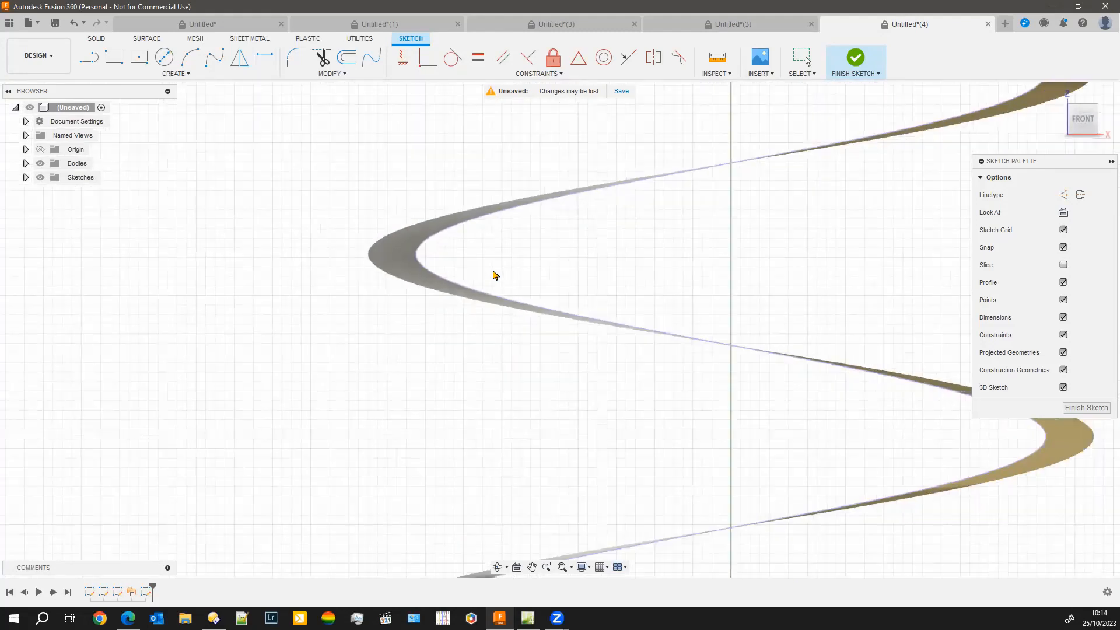
Include the inner edge of the twisted surface around the arc section in the same sketch as 3D geometry
middle_click_drag(569, 388, 558, 373)
scroll(559, 371, "down", 5)
middle_click_drag(607, 237, 560, 405)
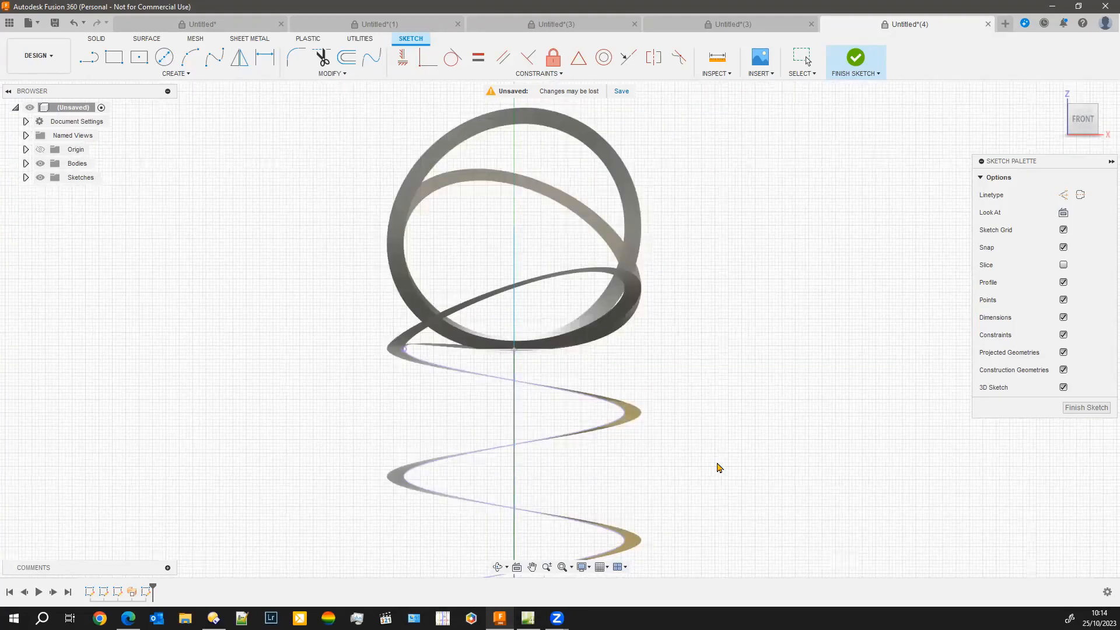
middle_click_drag(727, 489, 691, 475, "shift")
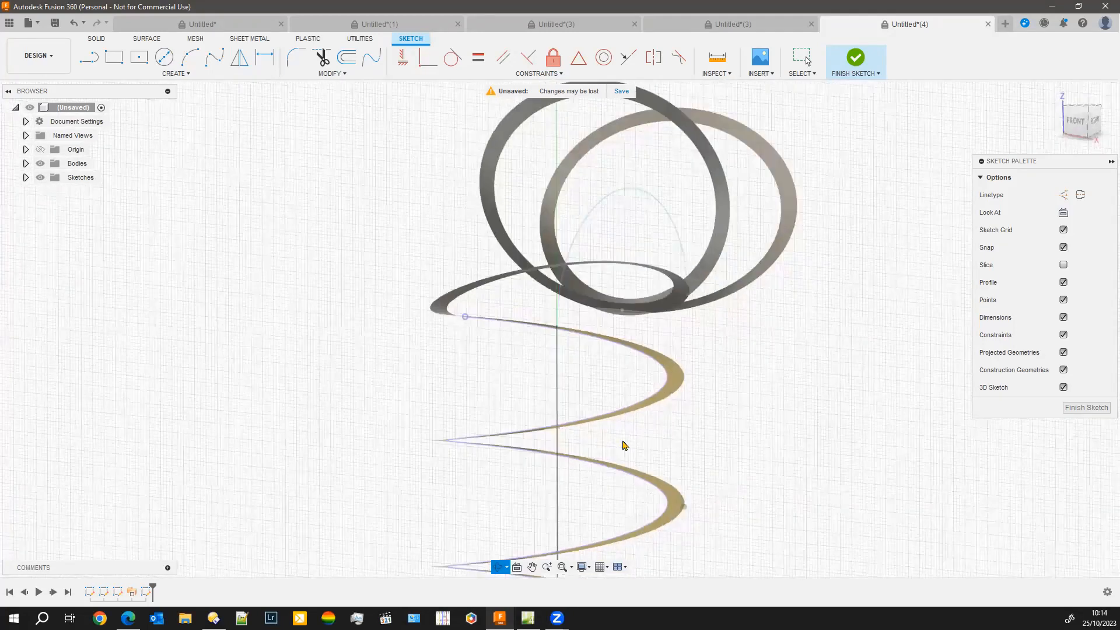
middle_click_drag(776, 423, 765, 418, "shift")
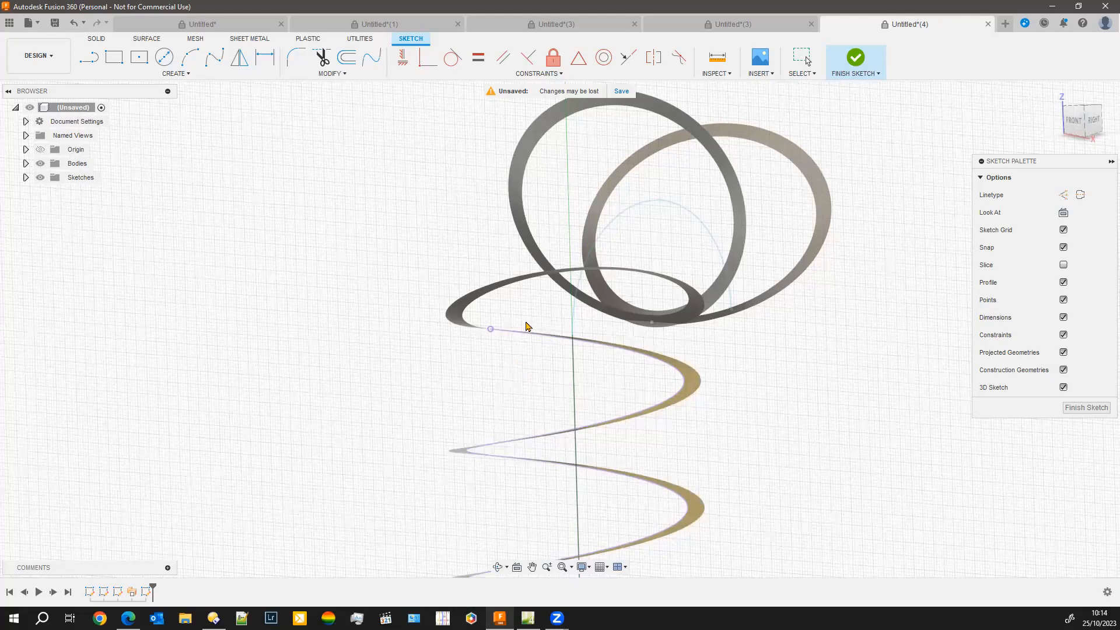
left_click(504, 295)
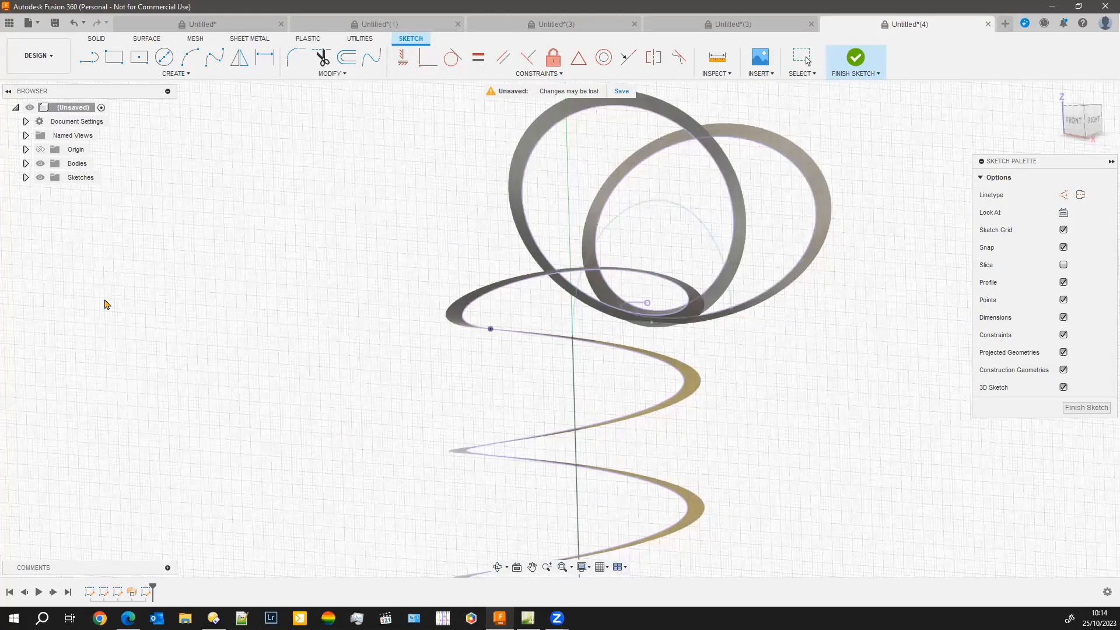
Hide the swept surface body so only the included helix curves show, and finish the sketch
left_click(26, 163)
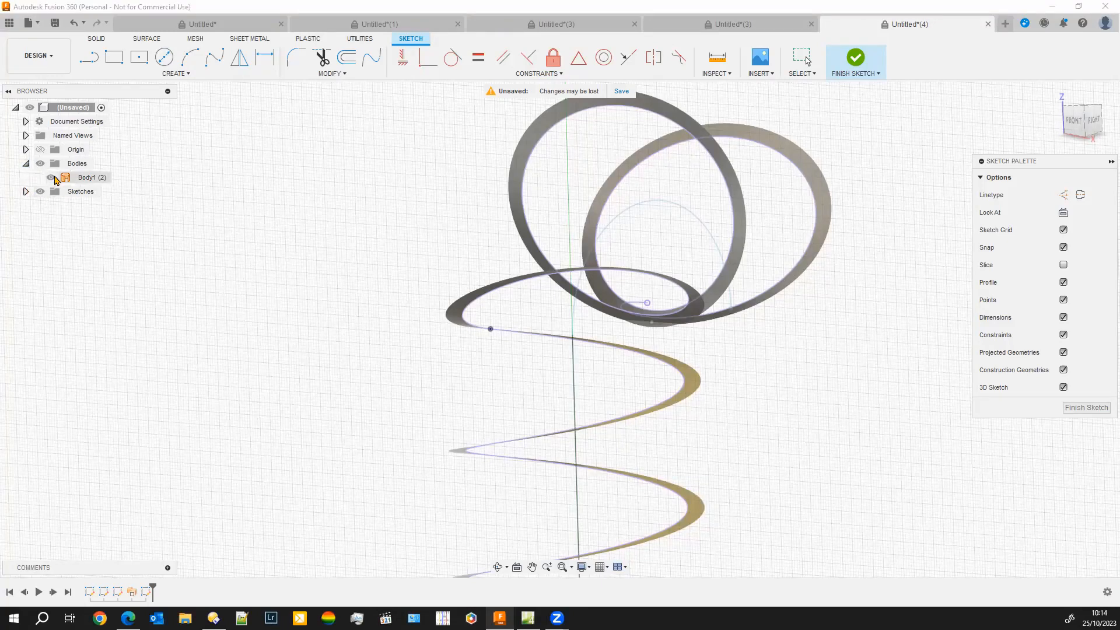
left_click(51, 177)
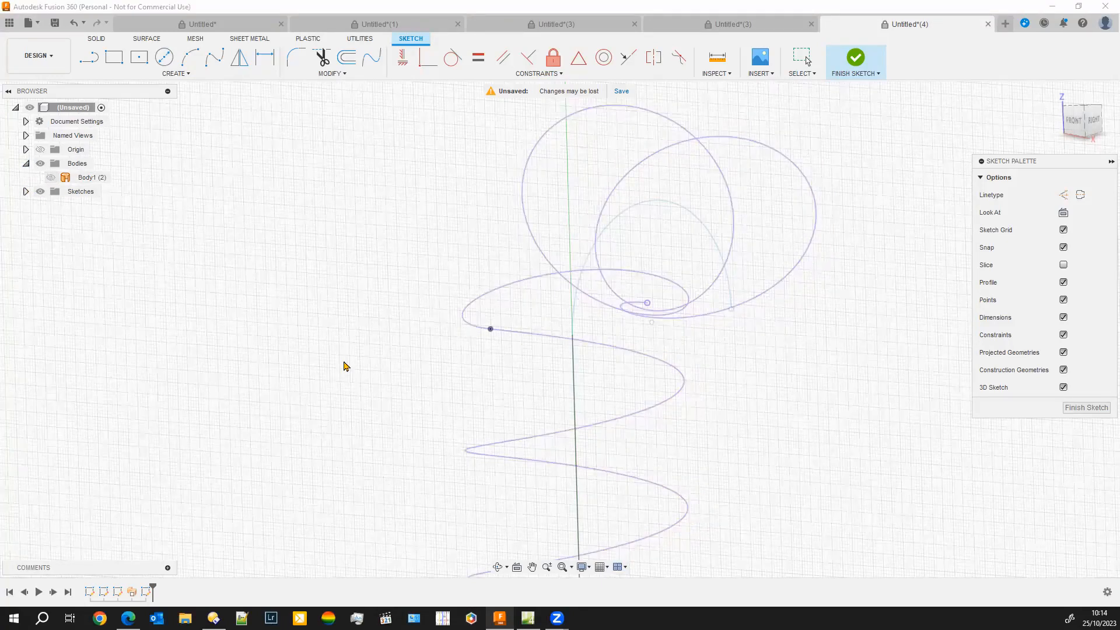
scroll(831, 475, "down", 3)
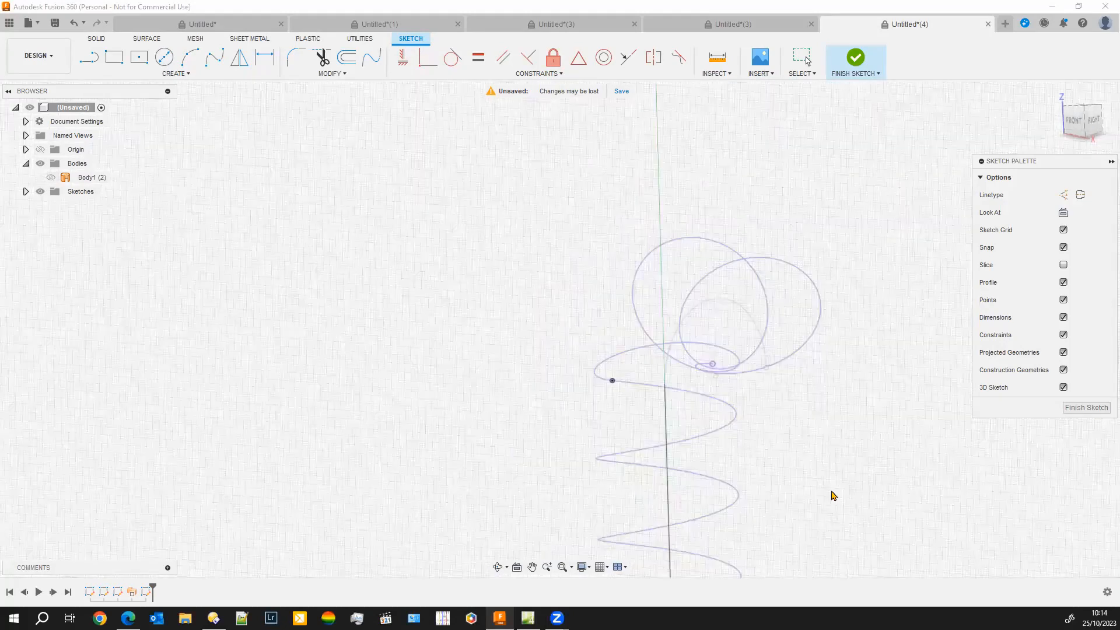
mouse_move(825, 492)
middle_mouse_down("shift")
mouse_move(782, 495)
mouse_move(947, 515)
mouse_move(887, 430)
middle_mouse_up("shift")
scroll(765, 274, "up", 5)
scroll(752, 417, "down", 3)
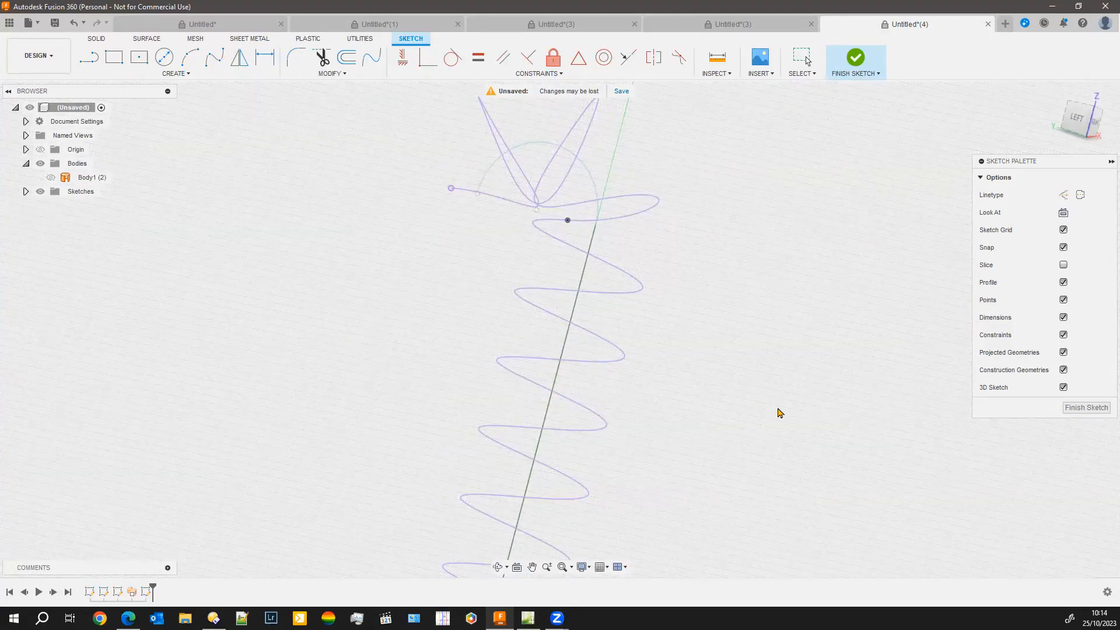
left_click(1086, 407)
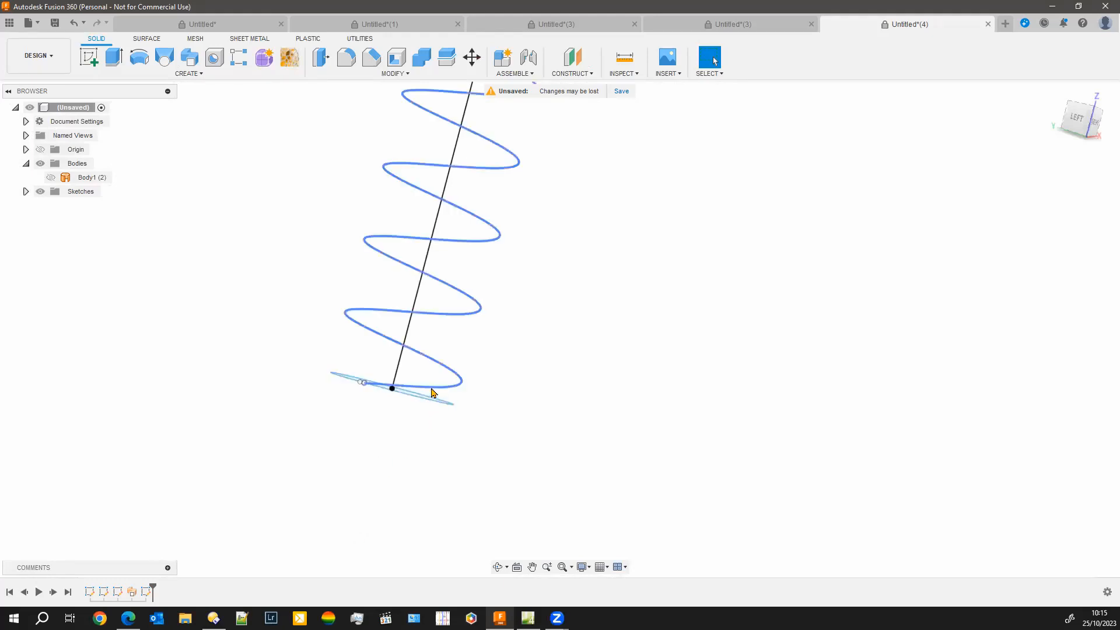
Create a Plane Along Path on the included helix with a proportional distance of 0, at its lower end
left_click(591, 75)
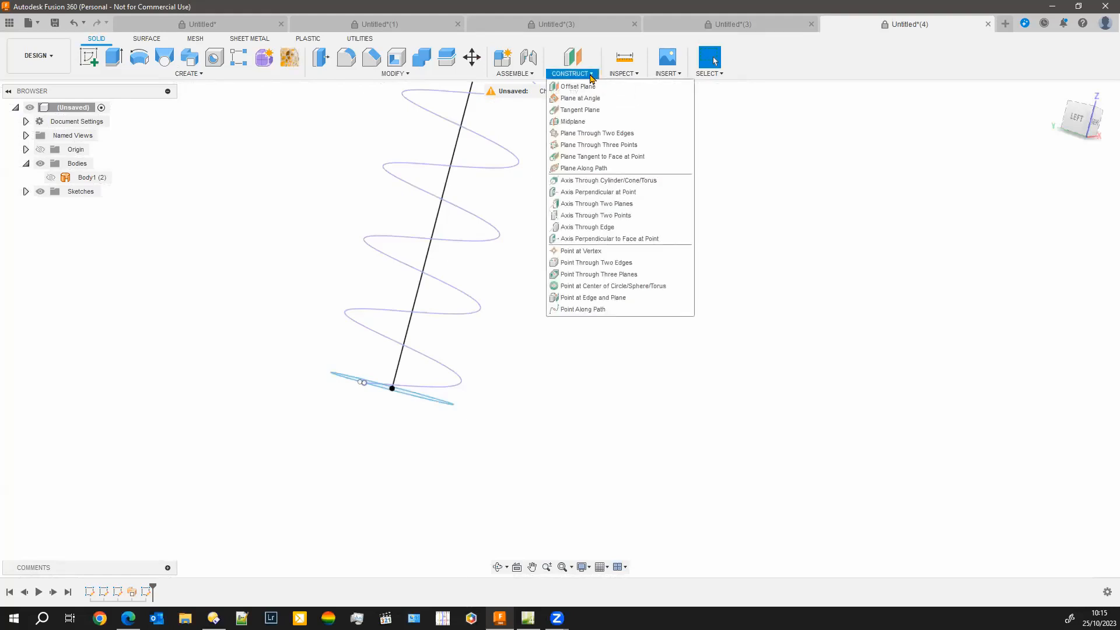
left_click(601, 169)
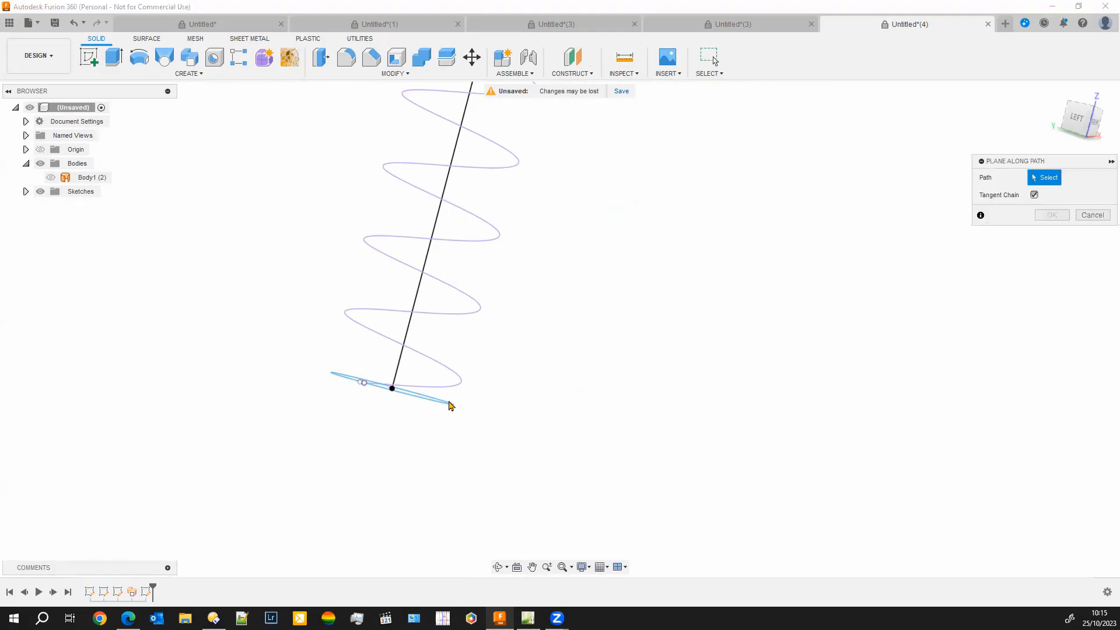
left_click(446, 393)
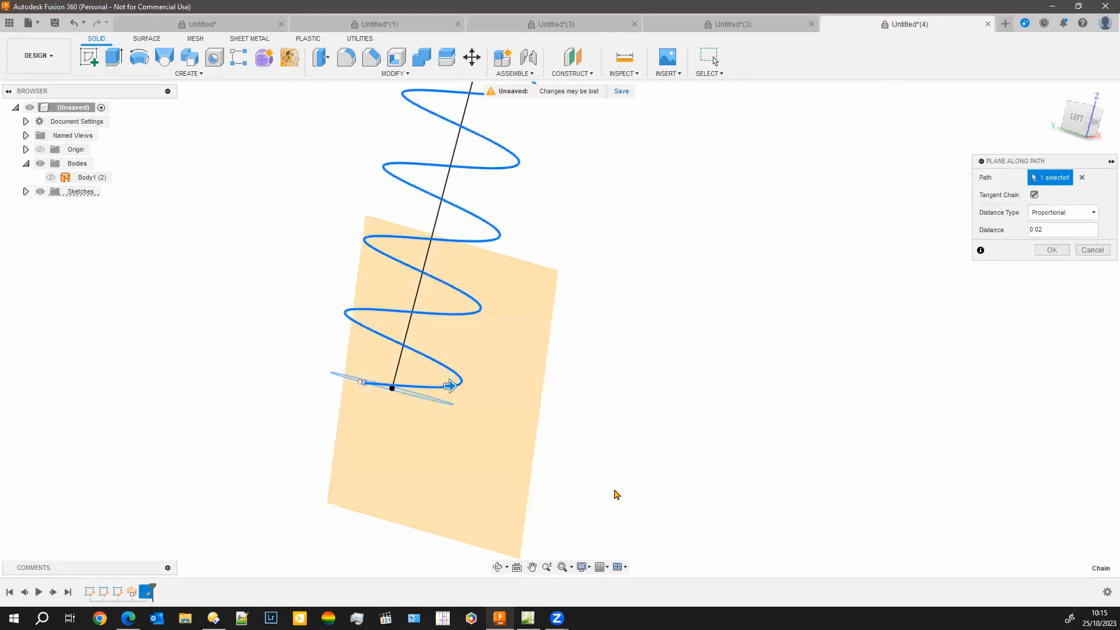
middle_click_drag(612, 485, 569, 493, "shift")
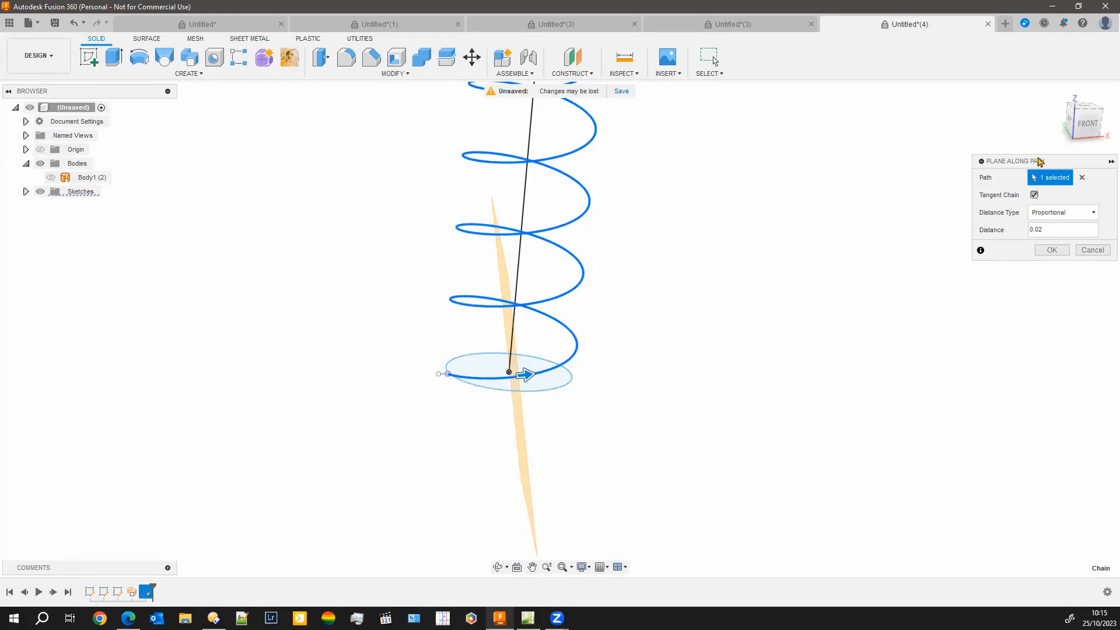
left_click_drag(1050, 162, 997, 175)
left_click_drag(788, 198, 785, 191)
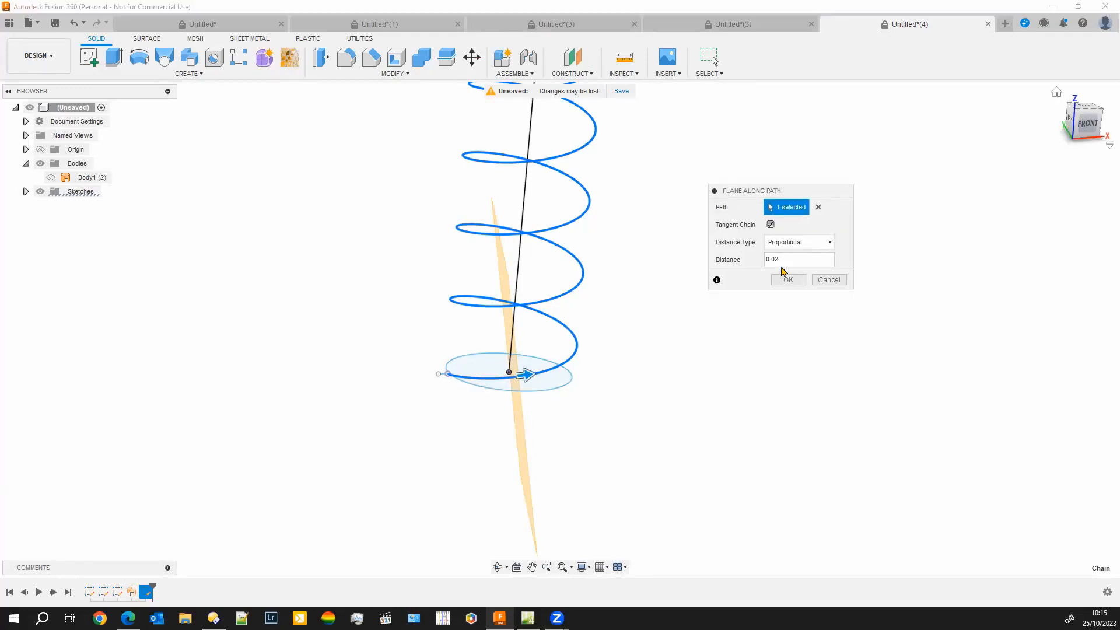
left_click(787, 259)
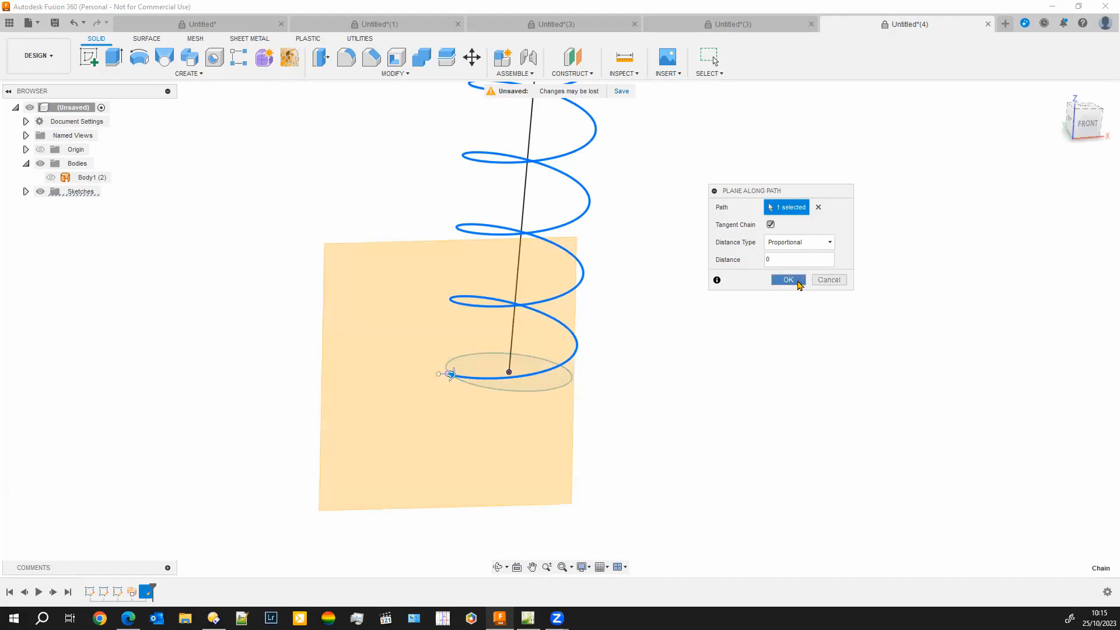
left_click(789, 280)
Start a new sketch on the construction plane at the helix's lower end
mouse_move(98, 471)
middle_mouse_down("shift")
mouse_move(175, 509)
mouse_move(146, 408)
middle_mouse_up("shift")
left_click(91, 59)
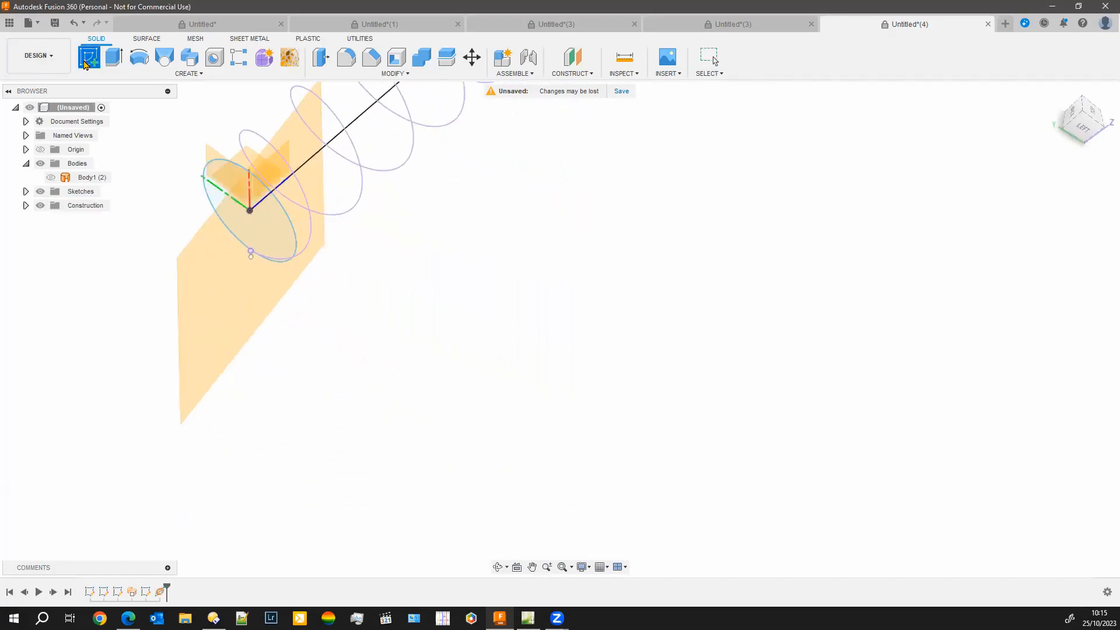
left_click(213, 310)
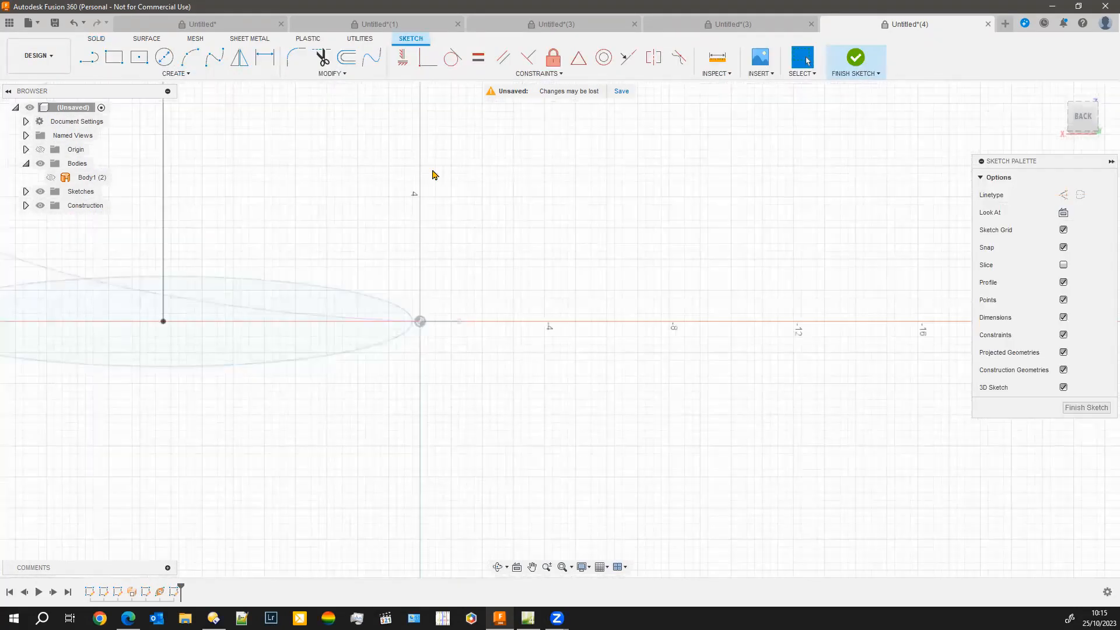
Sketch a circle about 2.3 mm in diameter centred on the helix's lower end, and finish the sketch
left_click(164, 57)
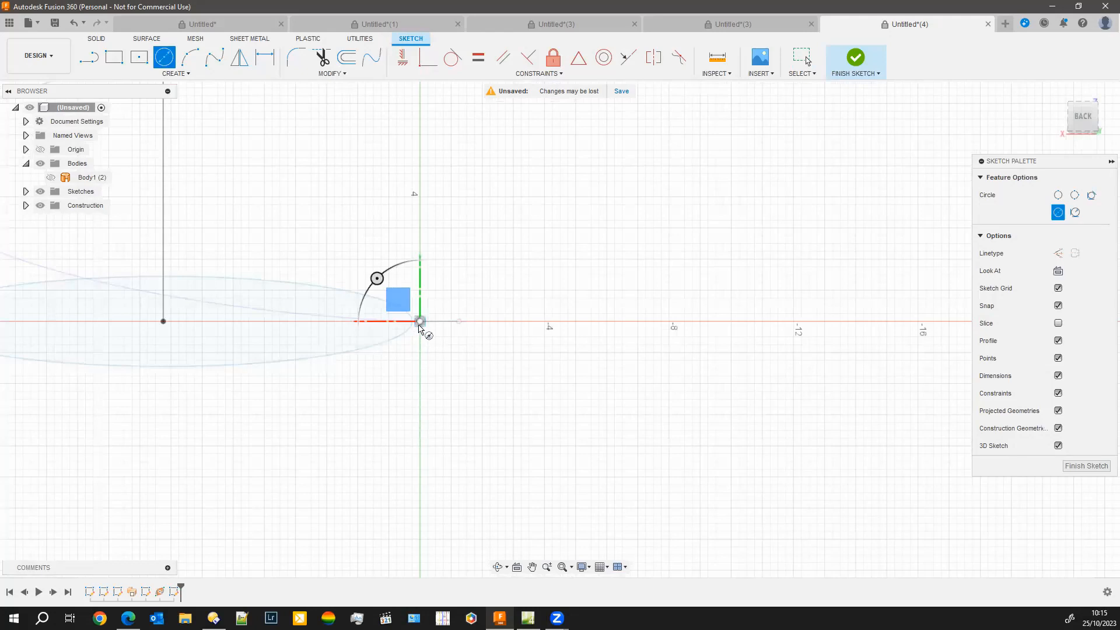
scroll(420, 328, "up", 2)
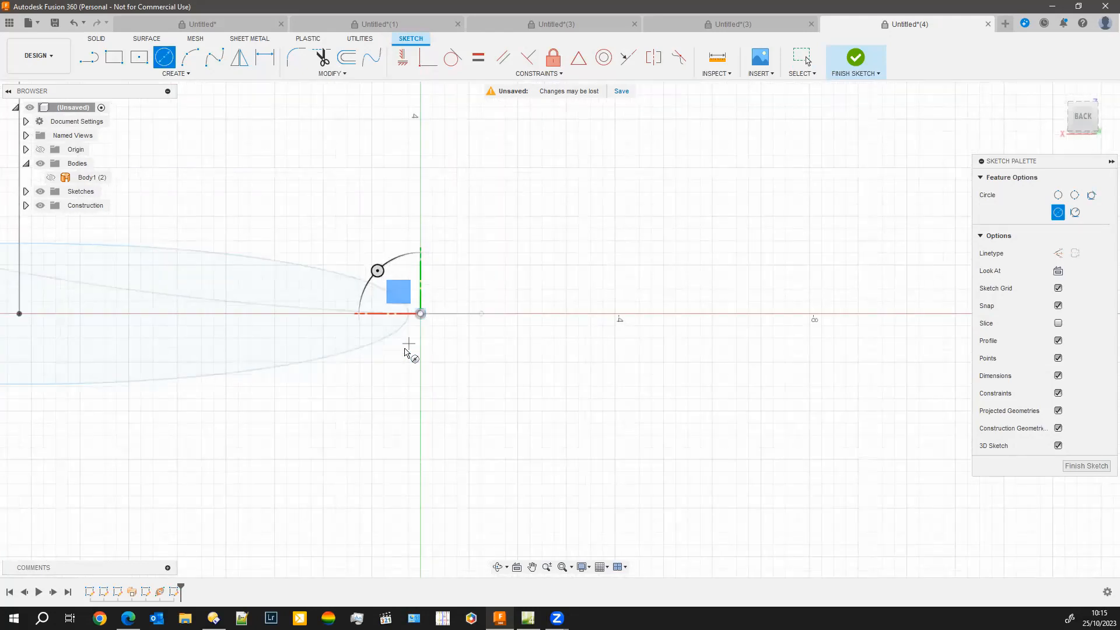
scroll(405, 351, "up", 2)
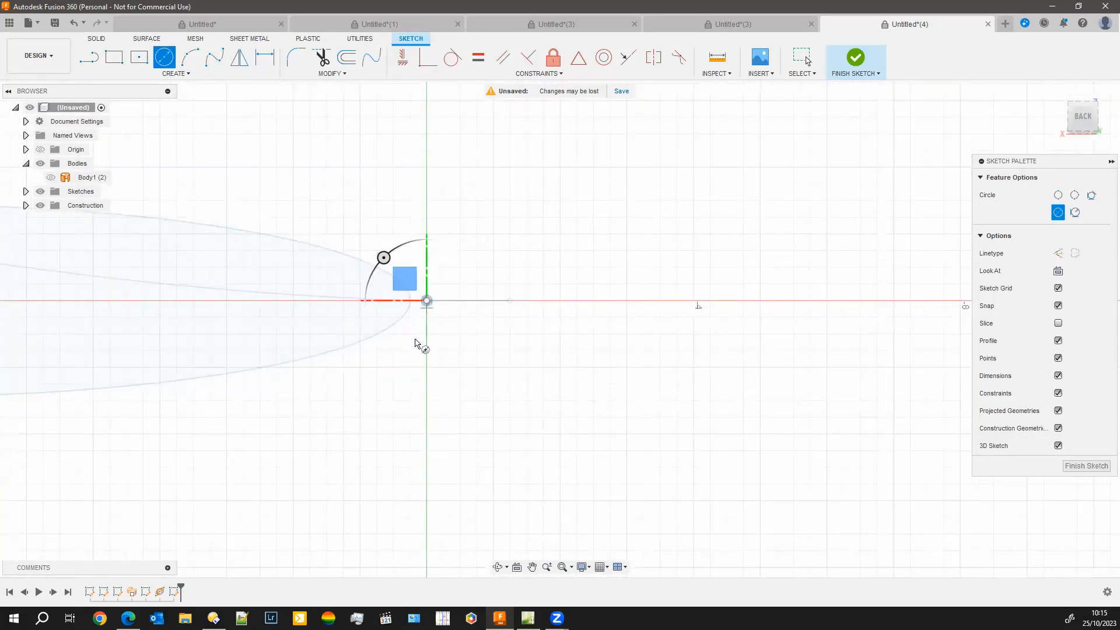
middle_click_drag(415, 385, 443, 426)
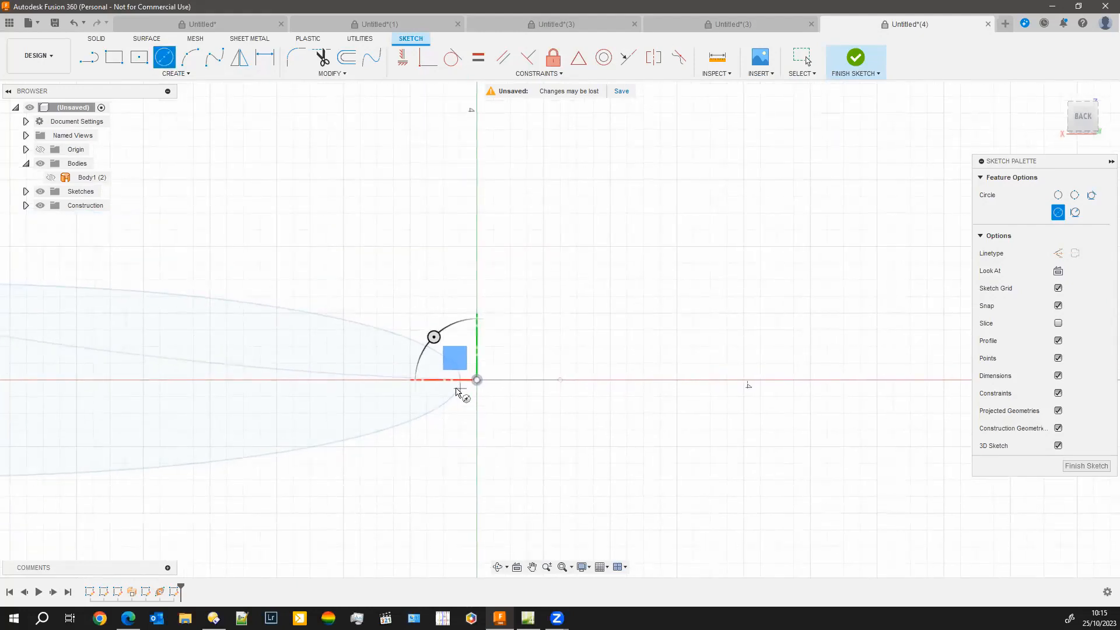
middle_click_drag(507, 465, 495, 478, "shift")
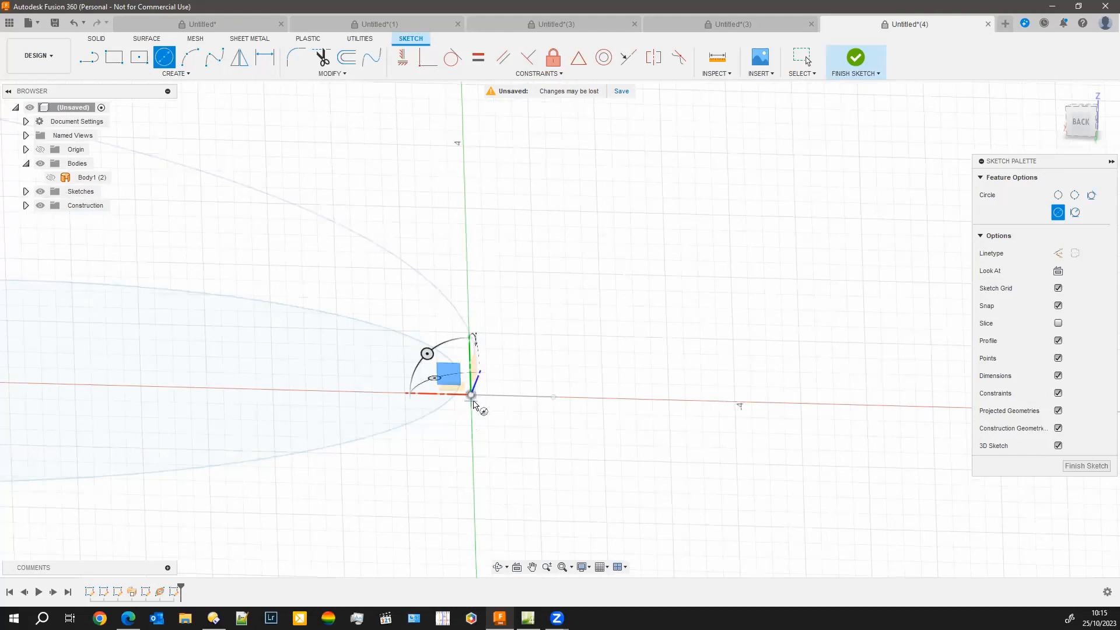
left_click(471, 395)
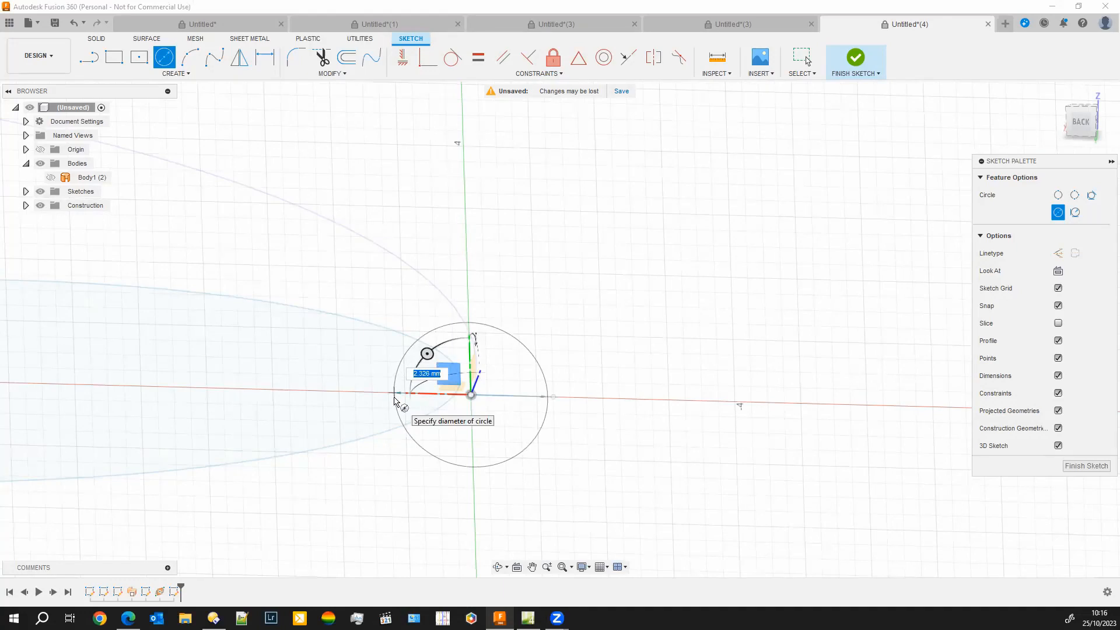
left_click(395, 401)
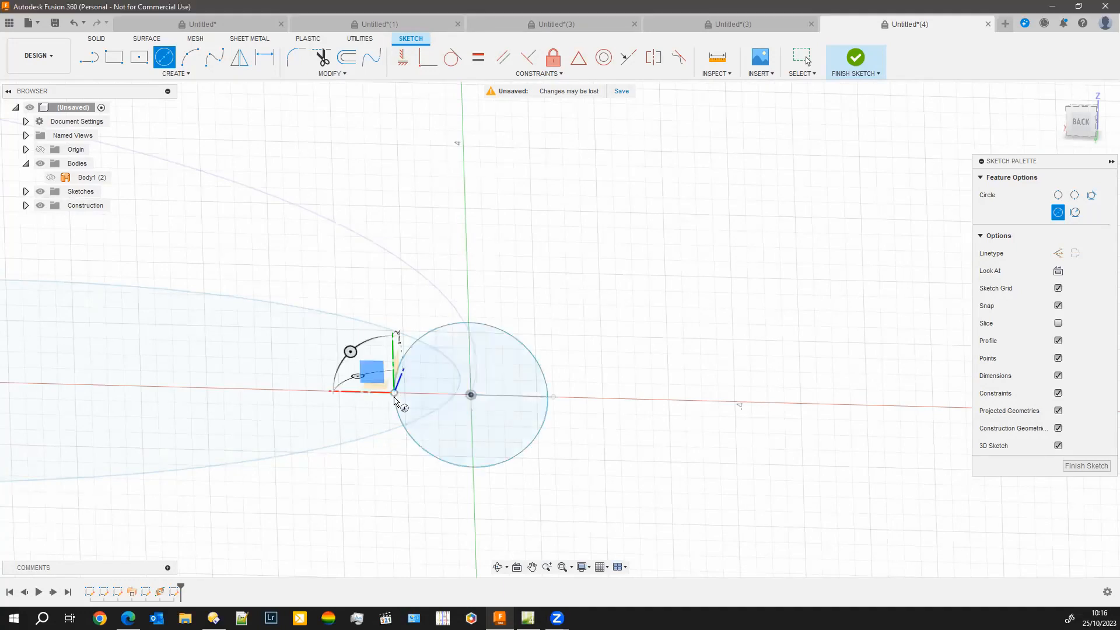
left_click(1087, 469)
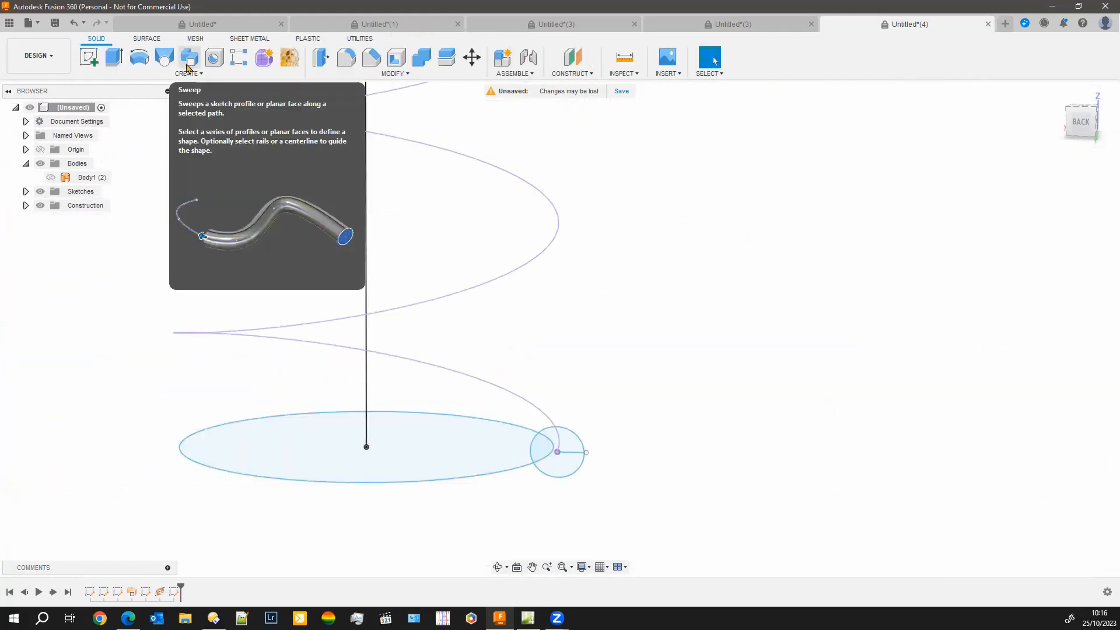
Try to sweep the small circle along the included helix as a new body with perpendicular orientation
left_click(188, 74)
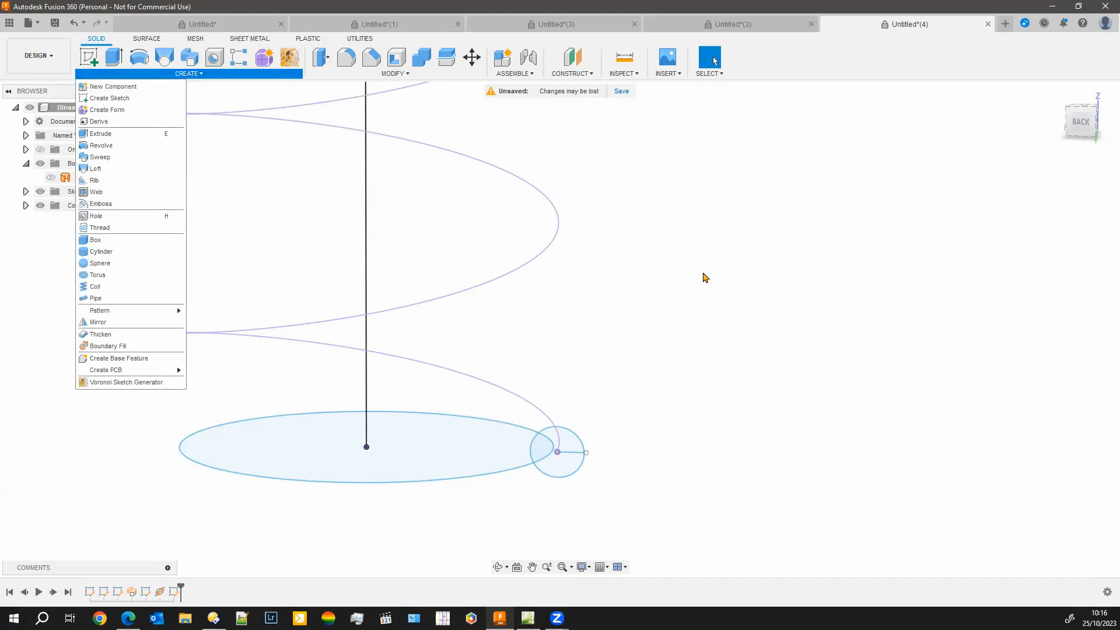
left_click(57, 505)
left_click(186, 58)
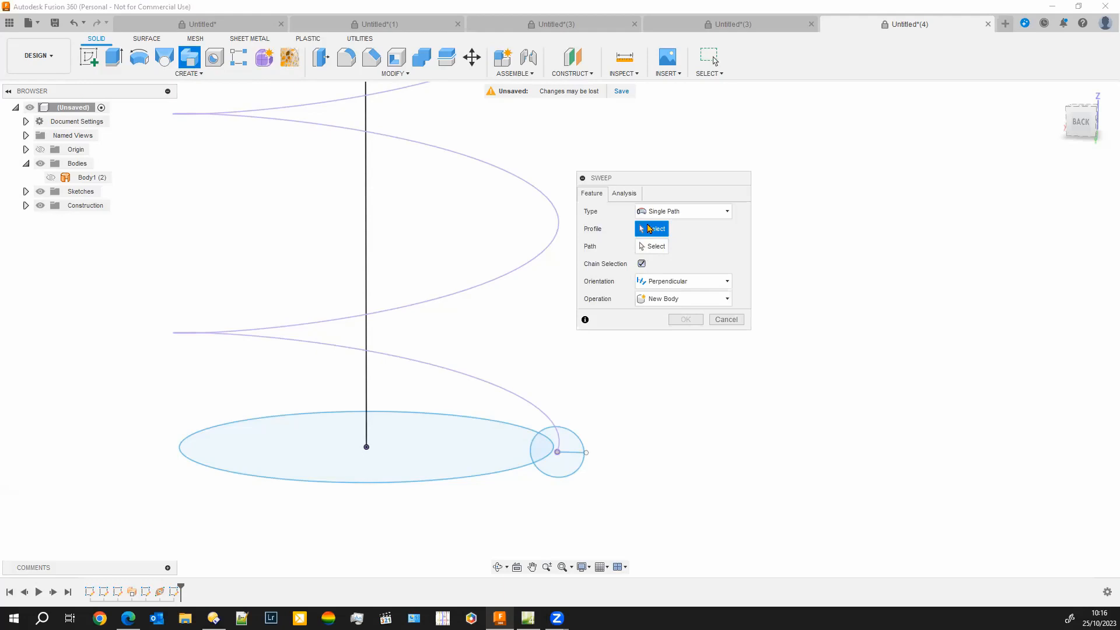
left_click(575, 448)
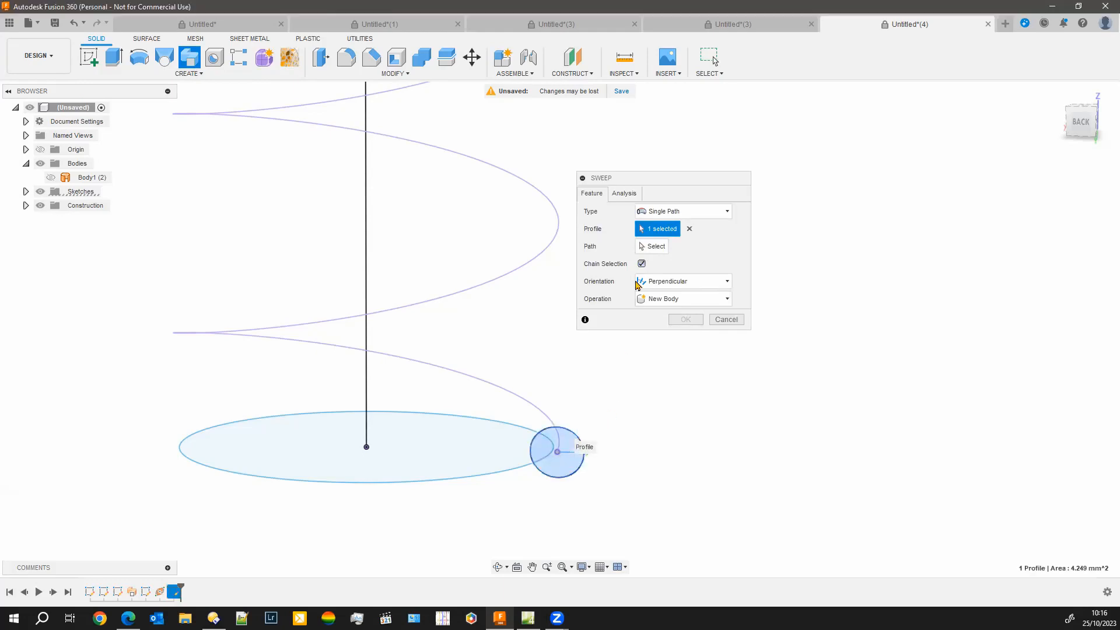
left_click(654, 246)
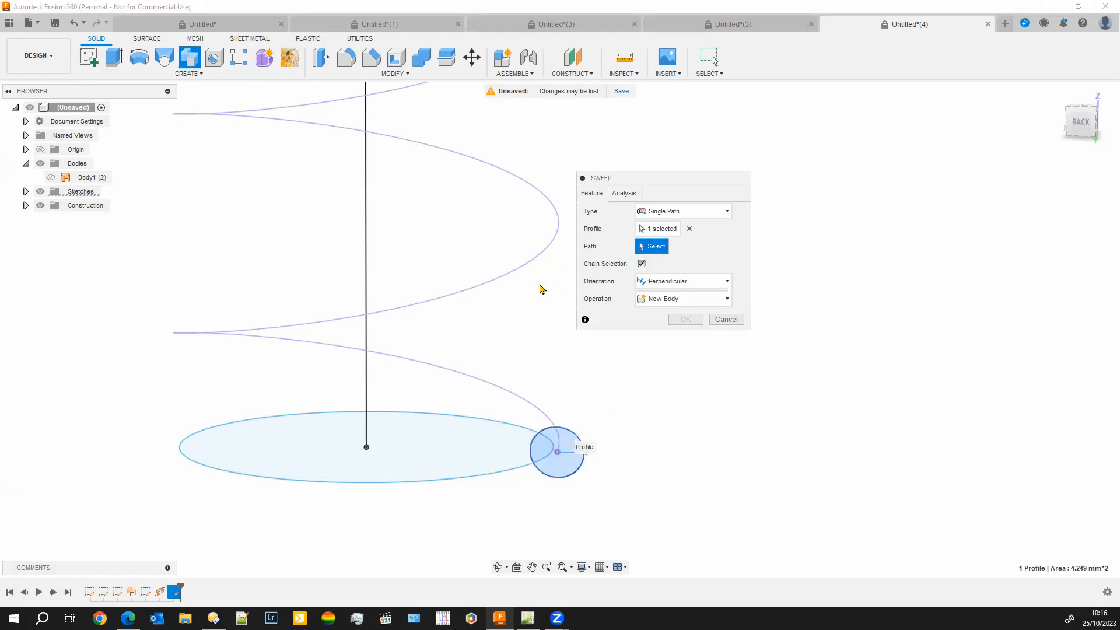
left_click(482, 382)
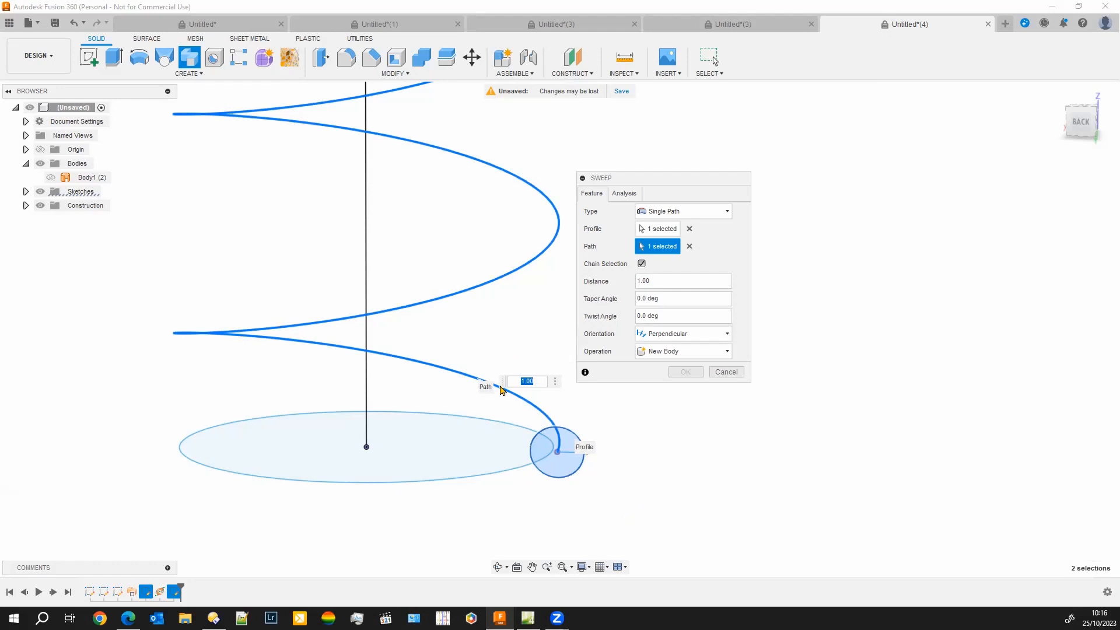
Examine the selected helix path where its loops converge inside the arc section, and cancel the sweep
scroll(508, 301, "down", 6)
middle_click_drag(531, 200, 582, 455)
middle_click_drag(521, 229, 479, 403)
scroll(467, 347, "down", 1)
middle_click_drag(326, 393, 294, 425, "shift")
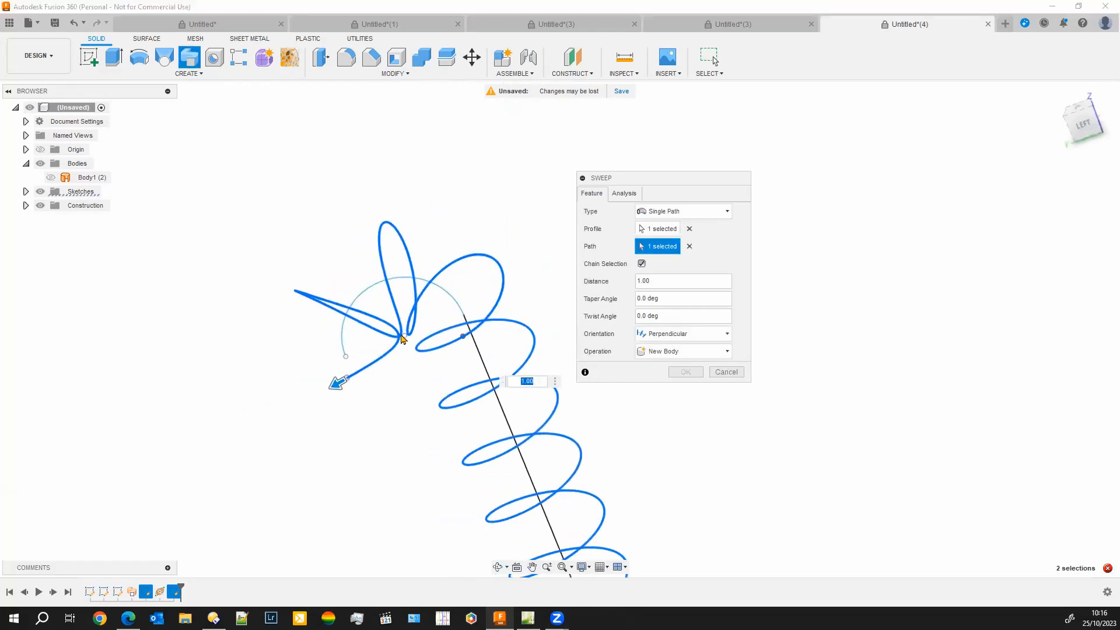
middle_click_drag(409, 385, 415, 376, "shift")
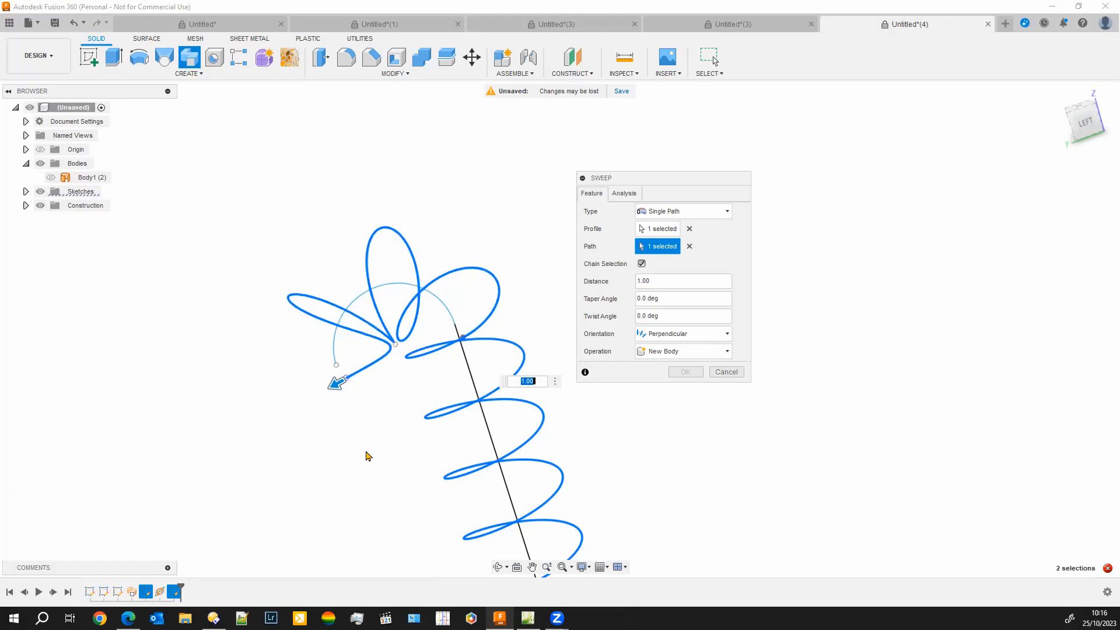
left_click(726, 372)
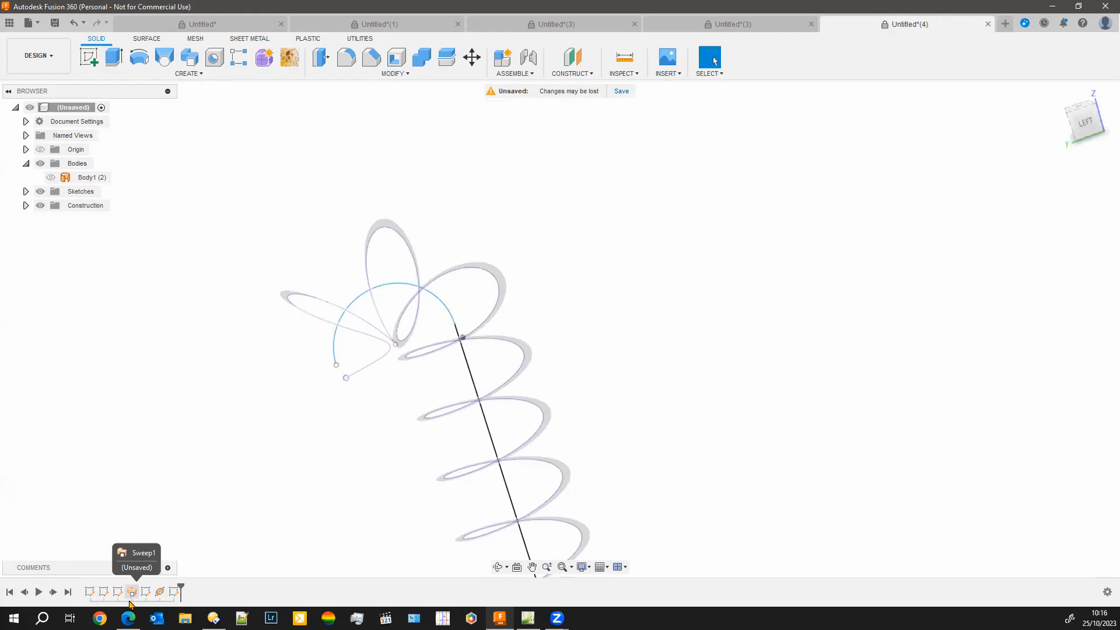
Try to adjust how far the twisted surface sweep extends along its path
right_click(132, 592)
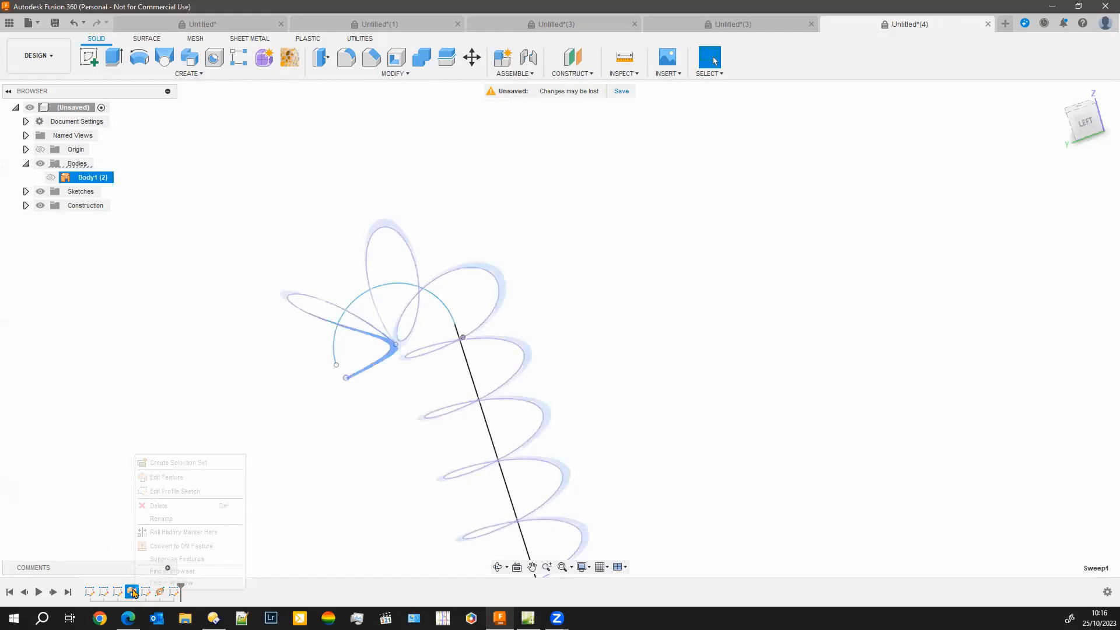
left_click(174, 480)
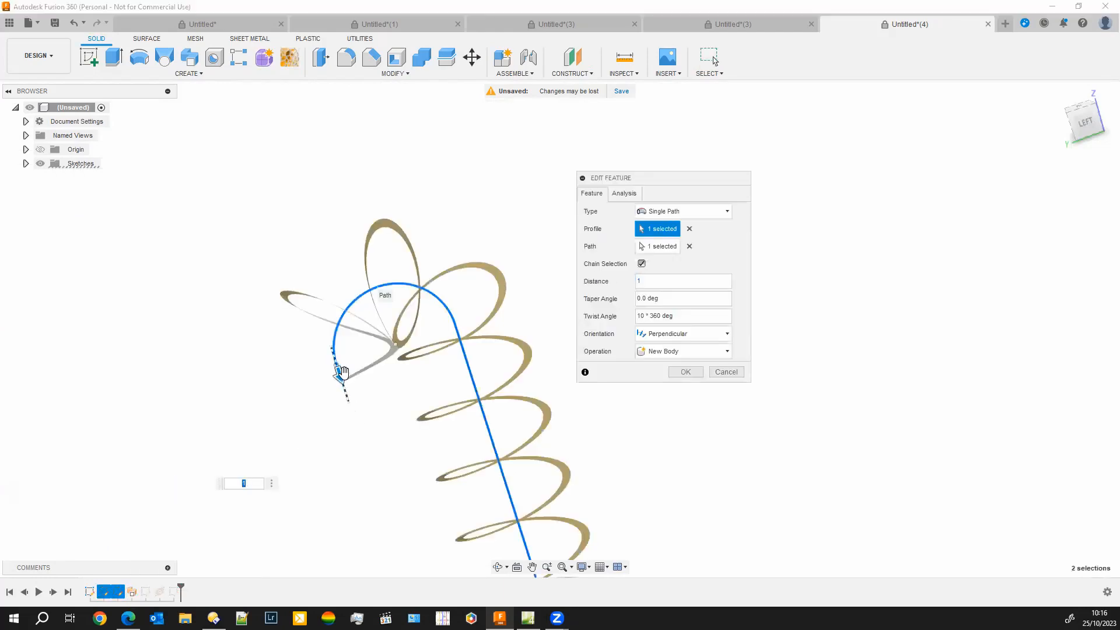
mouse_move(340, 371)
left_mouse_down()
mouse_move(336, 352)
mouse_move(328, 369)
mouse_move(339, 376)
left_mouse_up()
left_click(685, 371)
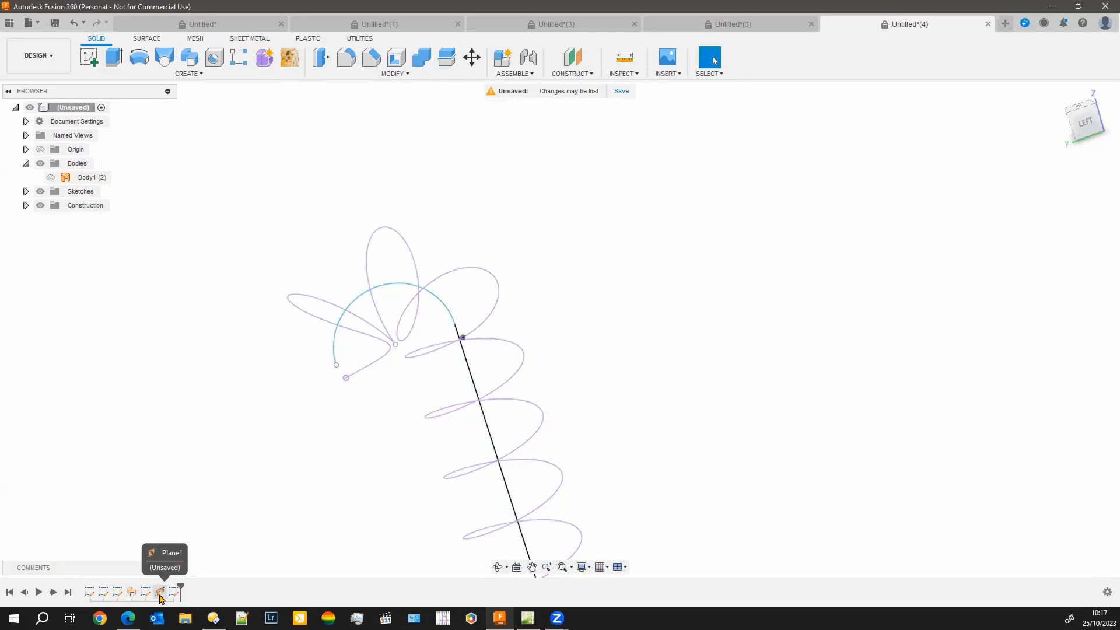
right_click(160, 592)
left_click(202, 499)
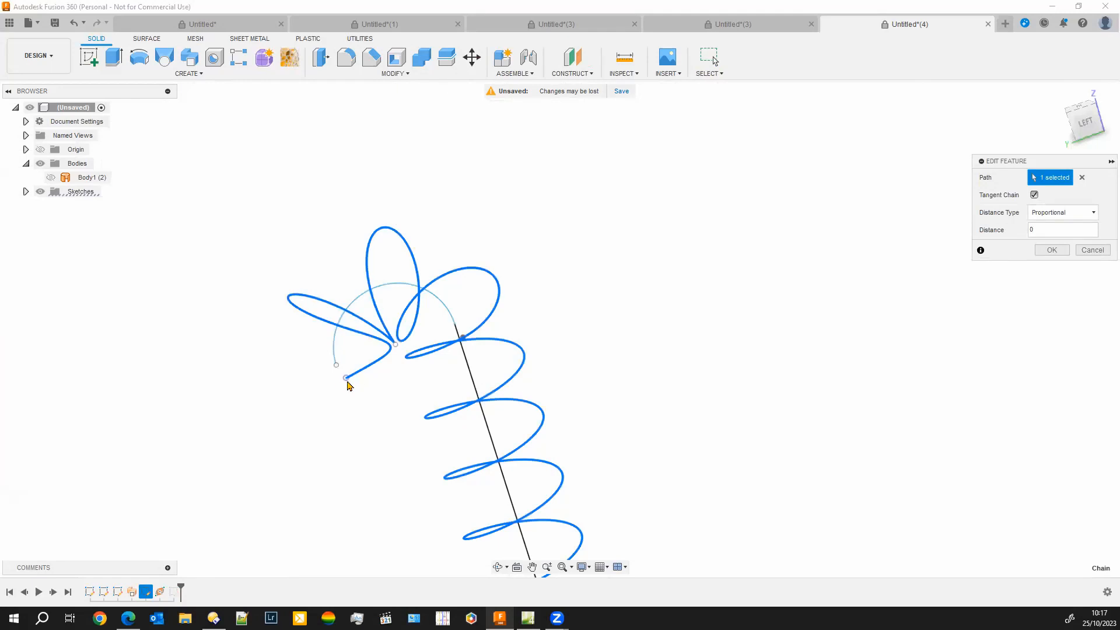
left_click(347, 383)
left_click(343, 348)
left_click(1092, 252)
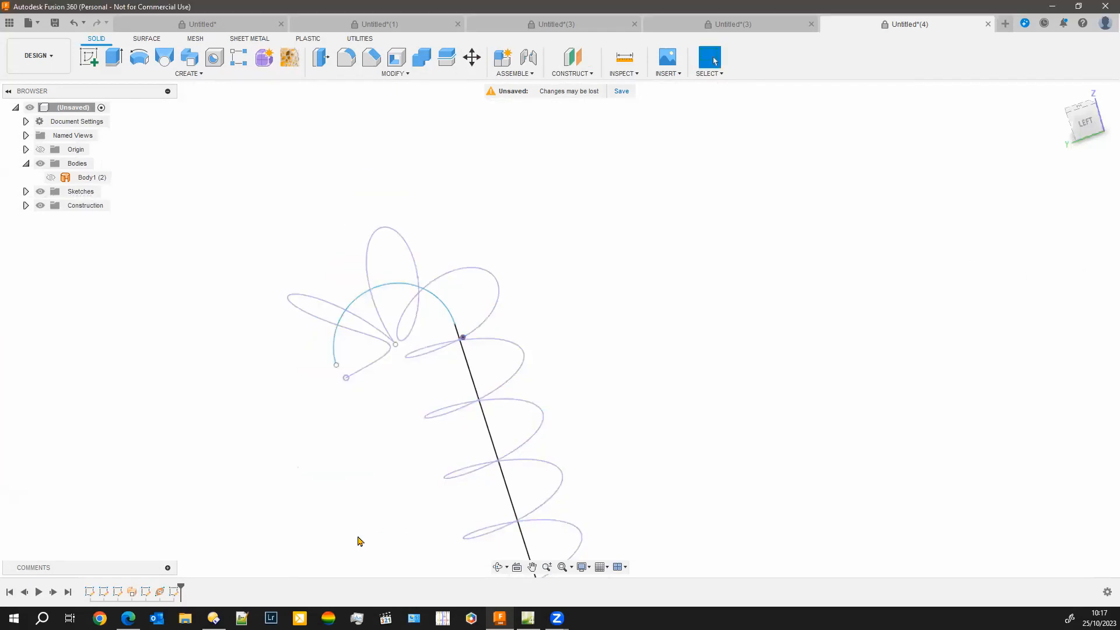
right_click(159, 591)
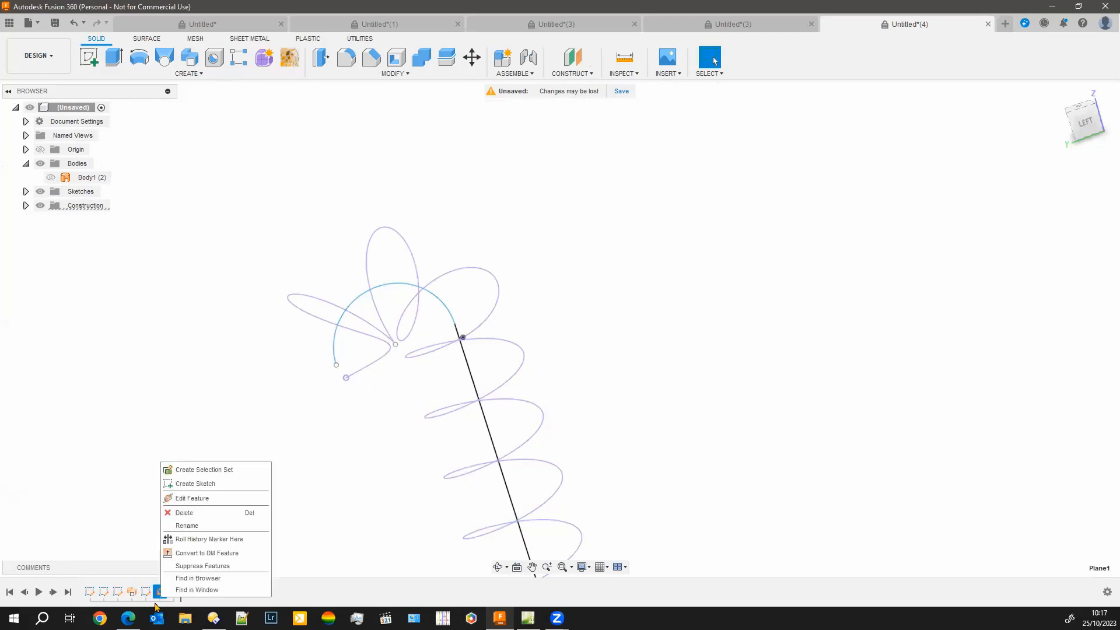
left_click(180, 500)
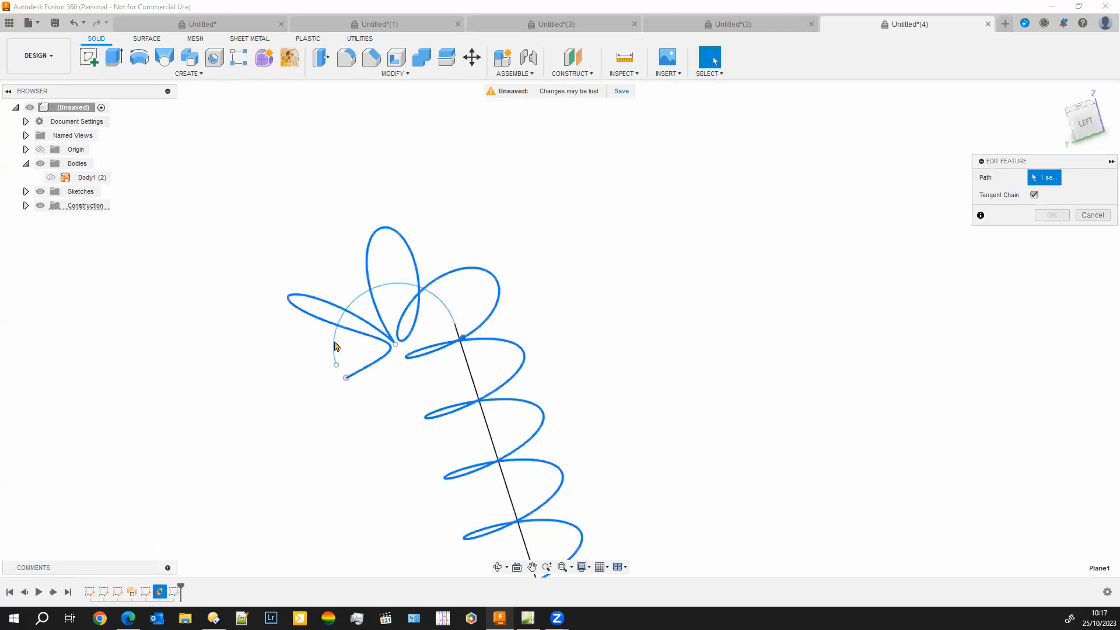
left_click(1092, 215)
Shorten the twisted surface sweep to a distance of 0.74 along its path
left_click(360, 336)
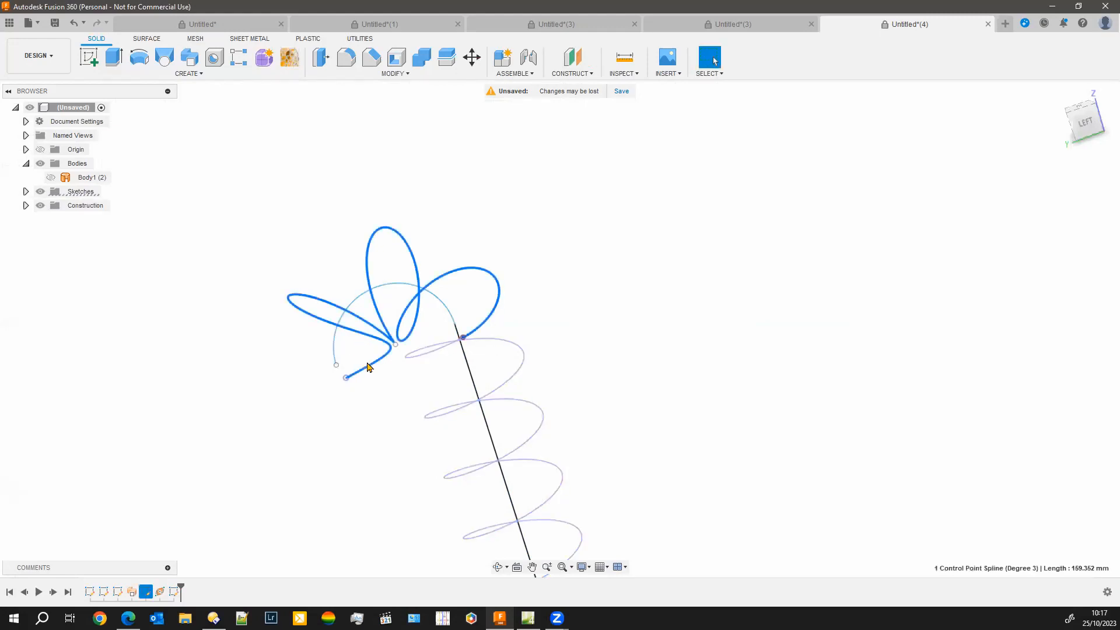
right_click(129, 601)
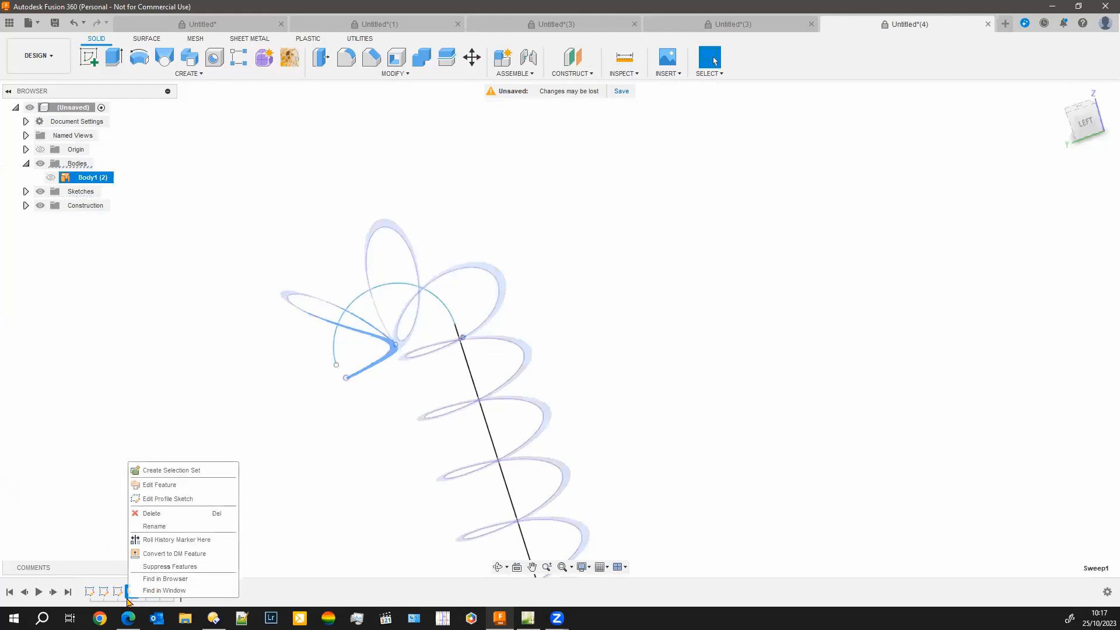
left_click(169, 493)
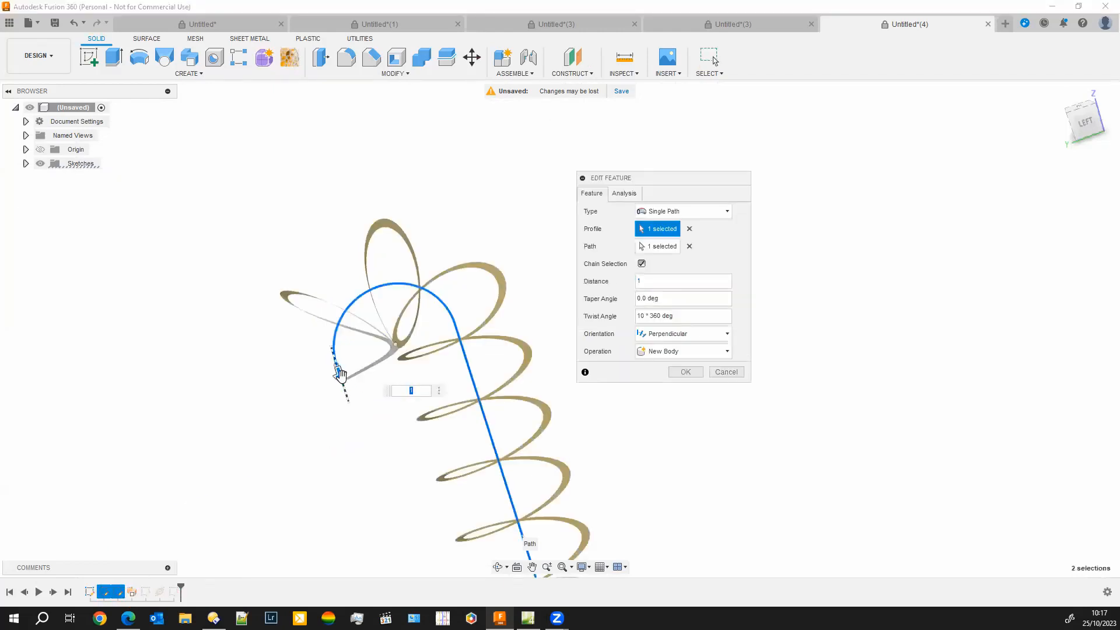
left_click_drag(329, 353, 341, 451)
left_click_drag(331, 352, 444, 304)
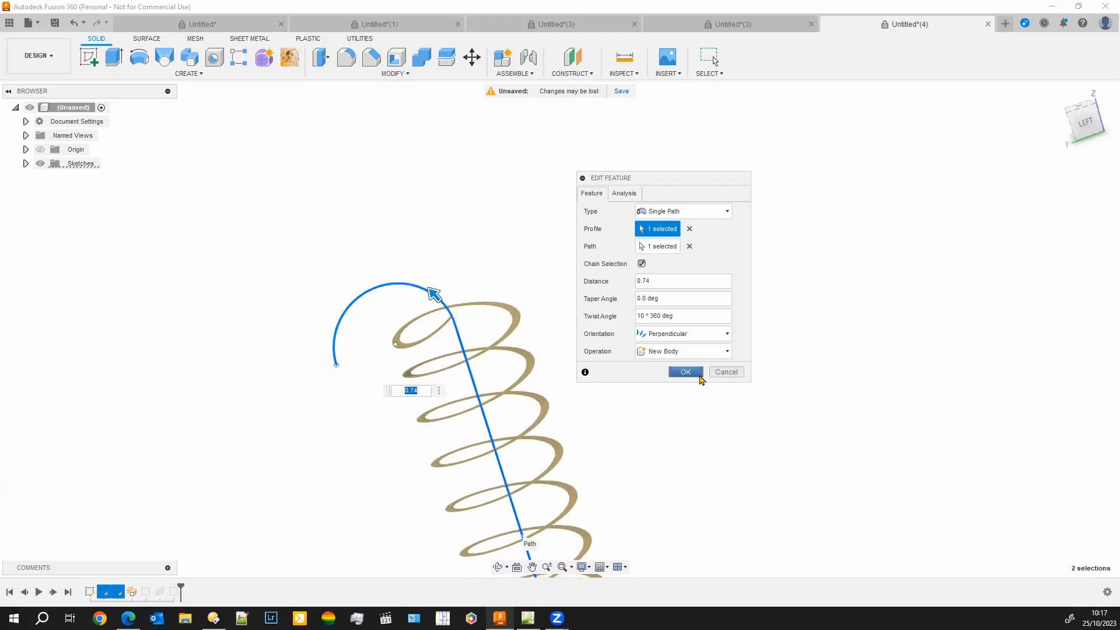
left_click(686, 371)
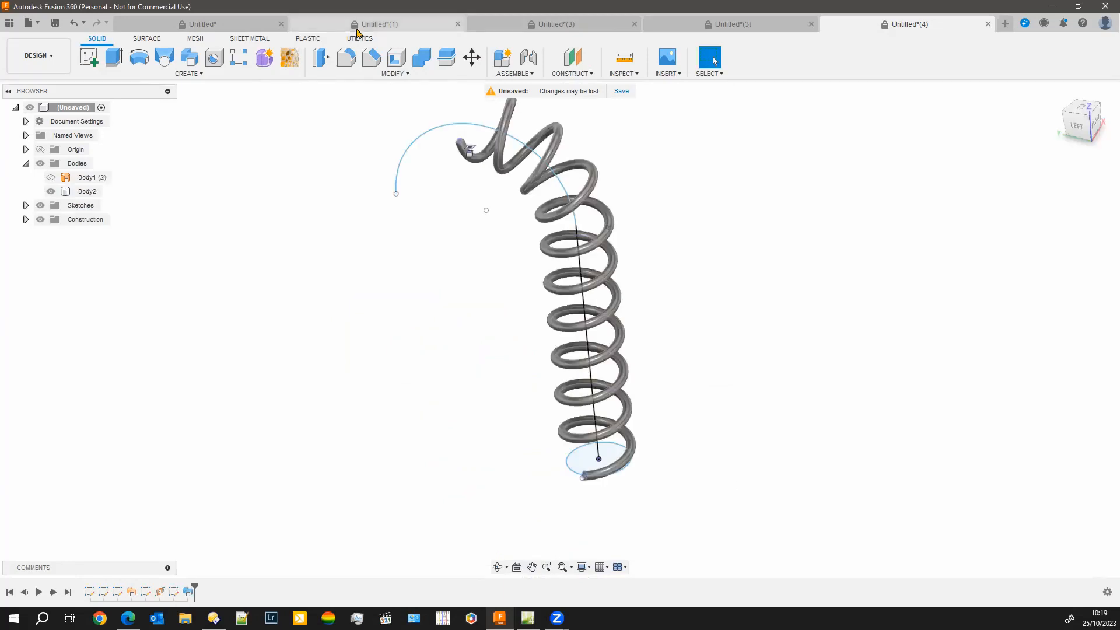
Switch to the finished hose design, roll its history back to just after the included helix sketch, and show its sketches
left_click(357, 28)
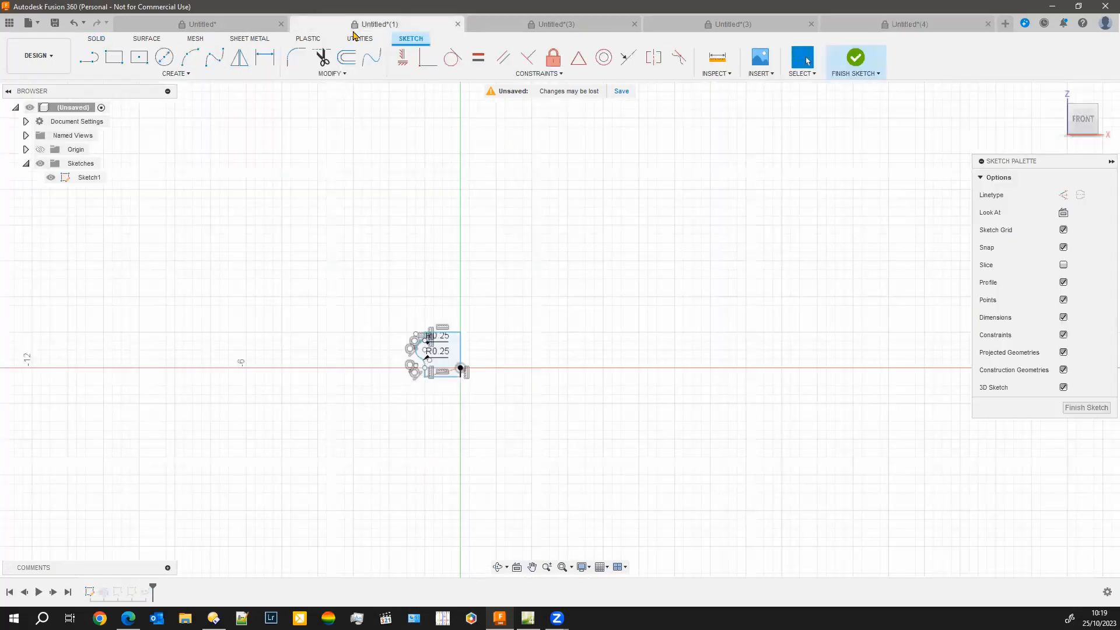
left_click(252, 26)
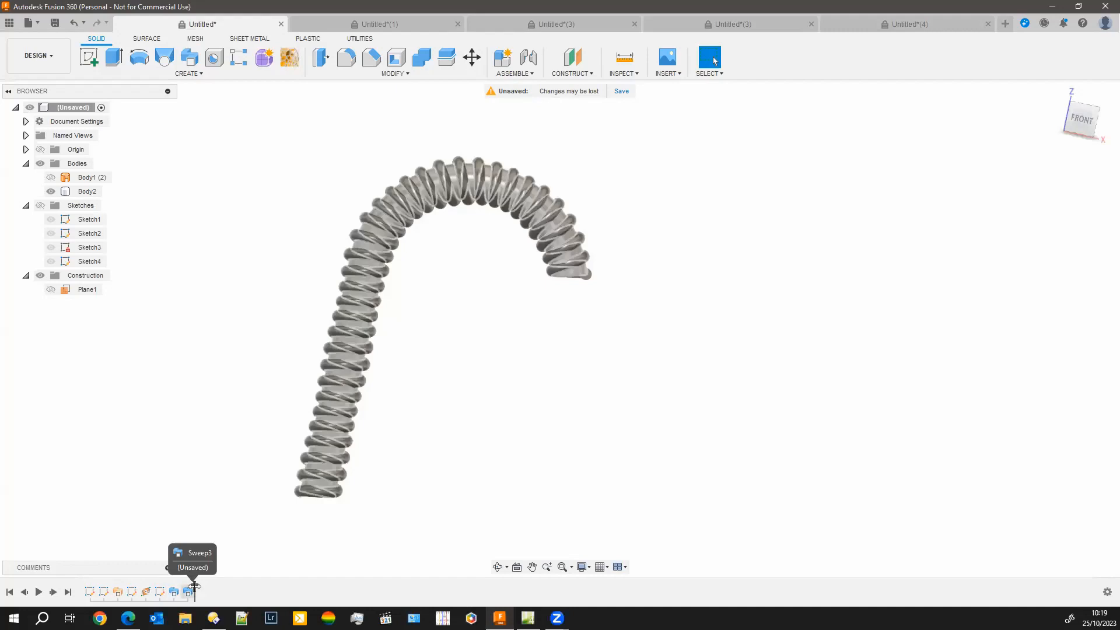
mouse_move(194, 589)
left_mouse_down()
mouse_move(96, 591)
mouse_move(124, 591)
left_mouse_up()
left_click(40, 192)
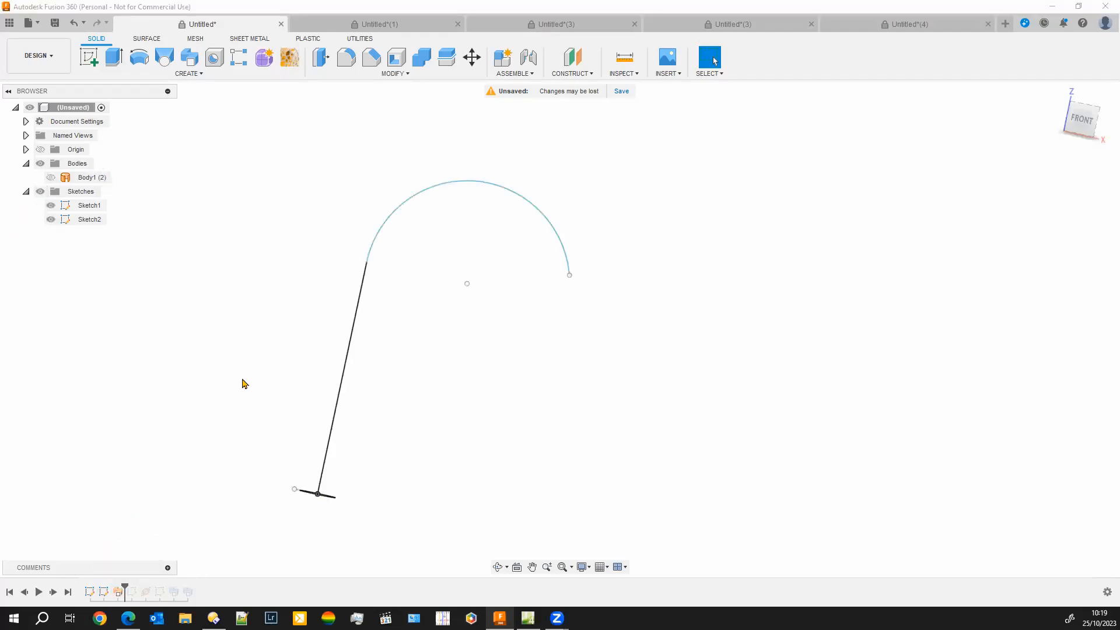
middle_click_drag(187, 348, 140, 538, "shift")
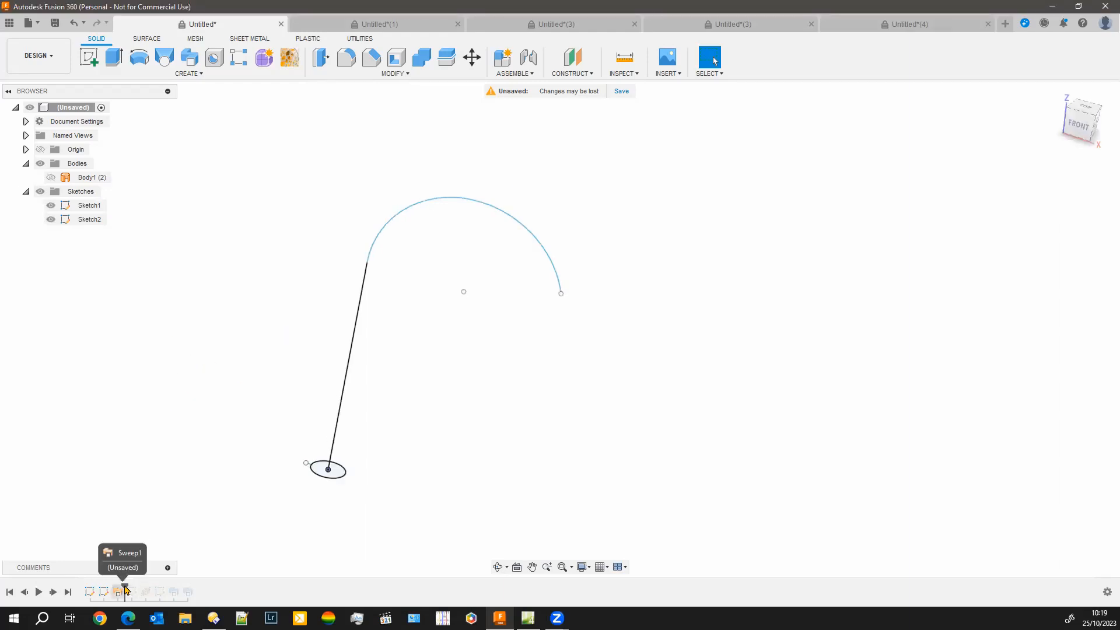
left_click_drag(125, 587, 139, 587)
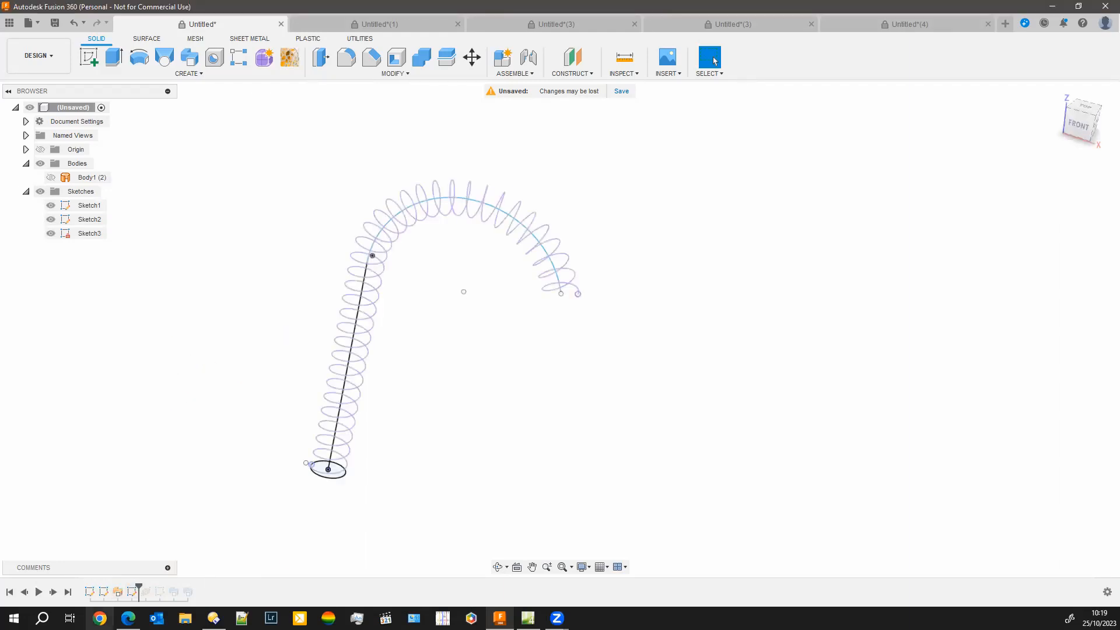
Open the twisted surface sweep for editing, examine its distance, twist angle and orientation settings, and cancel the edit
left_click(119, 593)
right_click(121, 598)
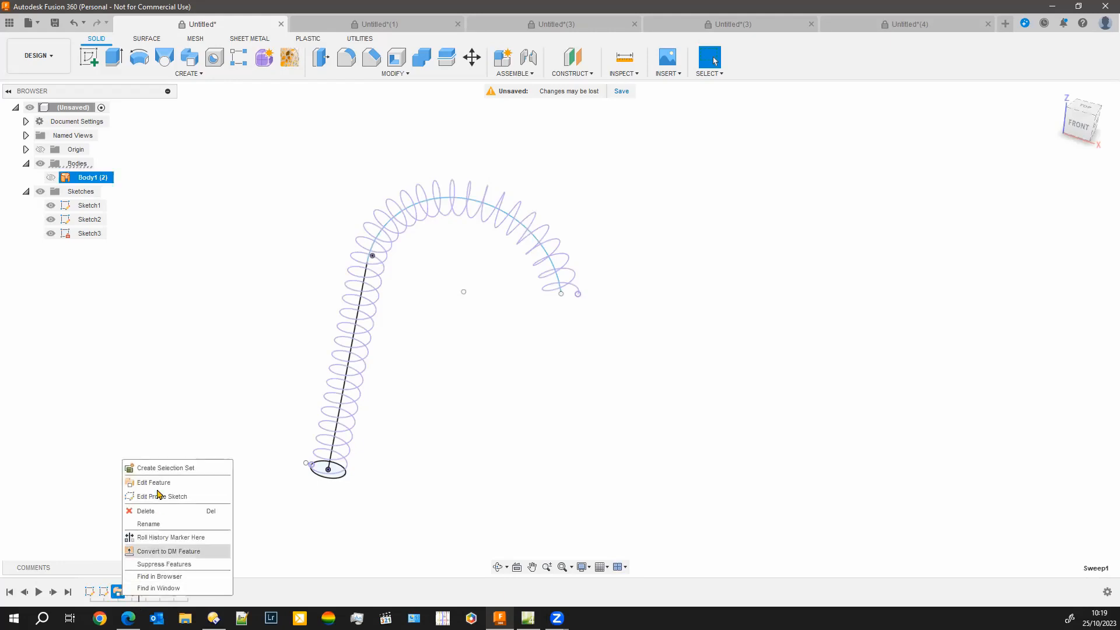
left_click(163, 488)
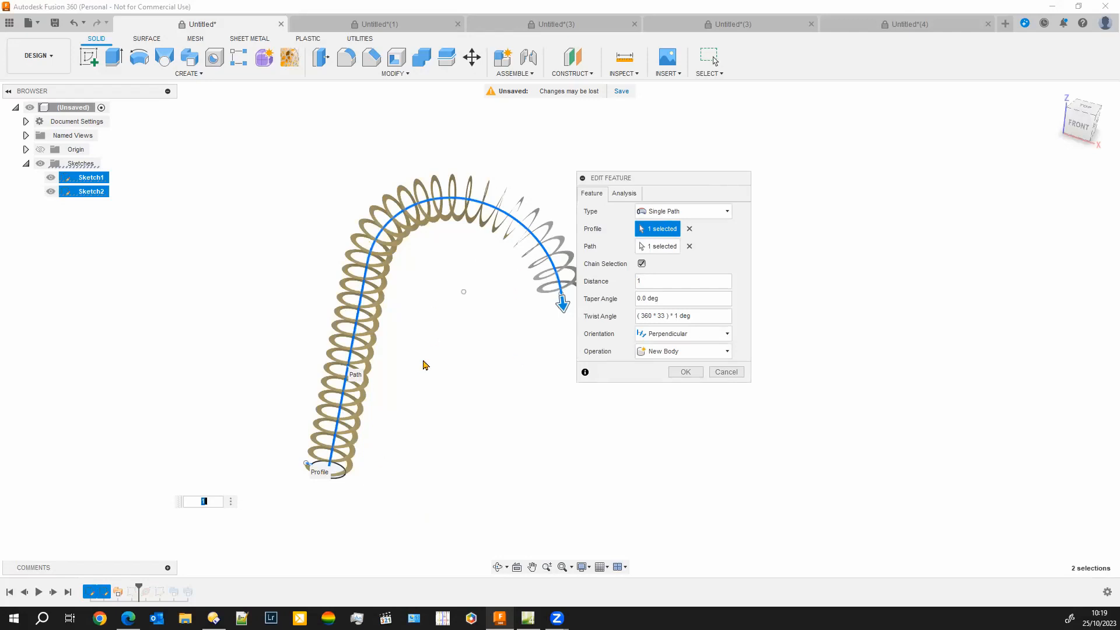
mouse_move(435, 290)
middle_mouse_down("shift")
mouse_move(449, 298)
mouse_move(445, 272)
mouse_move(439, 282)
middle_mouse_up("shift")
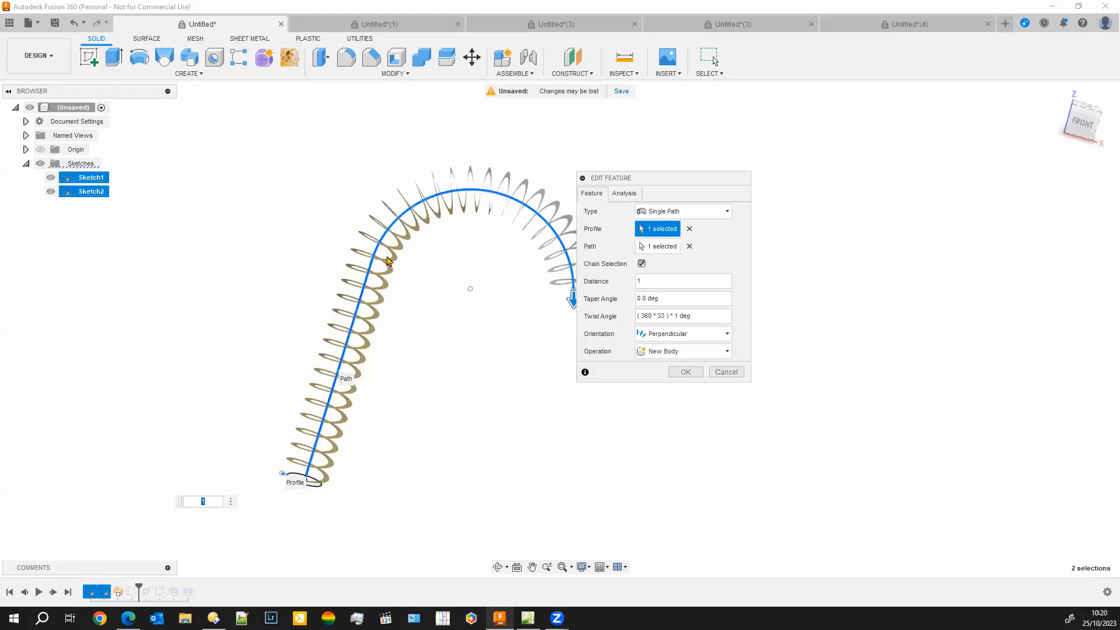
left_click(719, 374)
Roll the history forward past the construction plane, the coil sweep and the inner core to the end of the design
left_click_drag(139, 586, 153, 588)
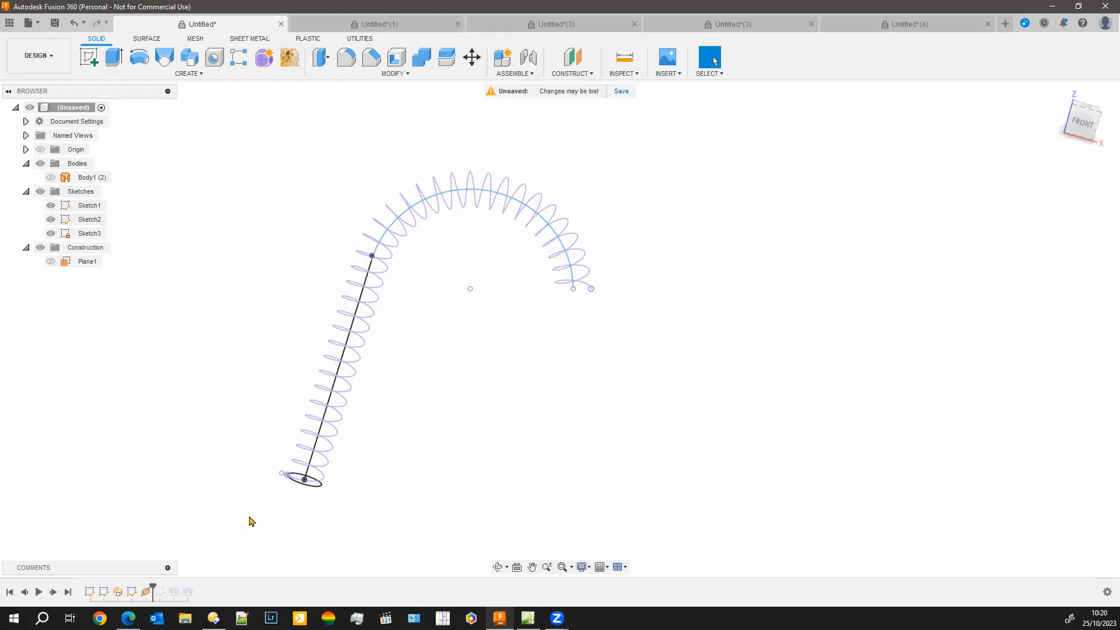
left_click_drag(154, 585, 182, 581)
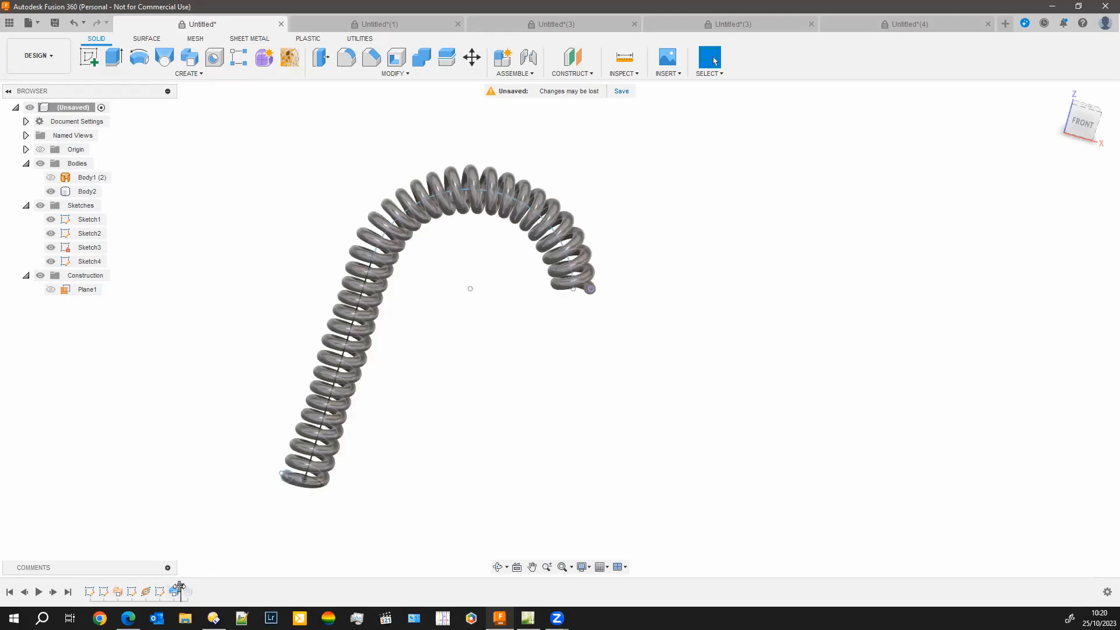
left_click_drag(180, 586, 195, 587)
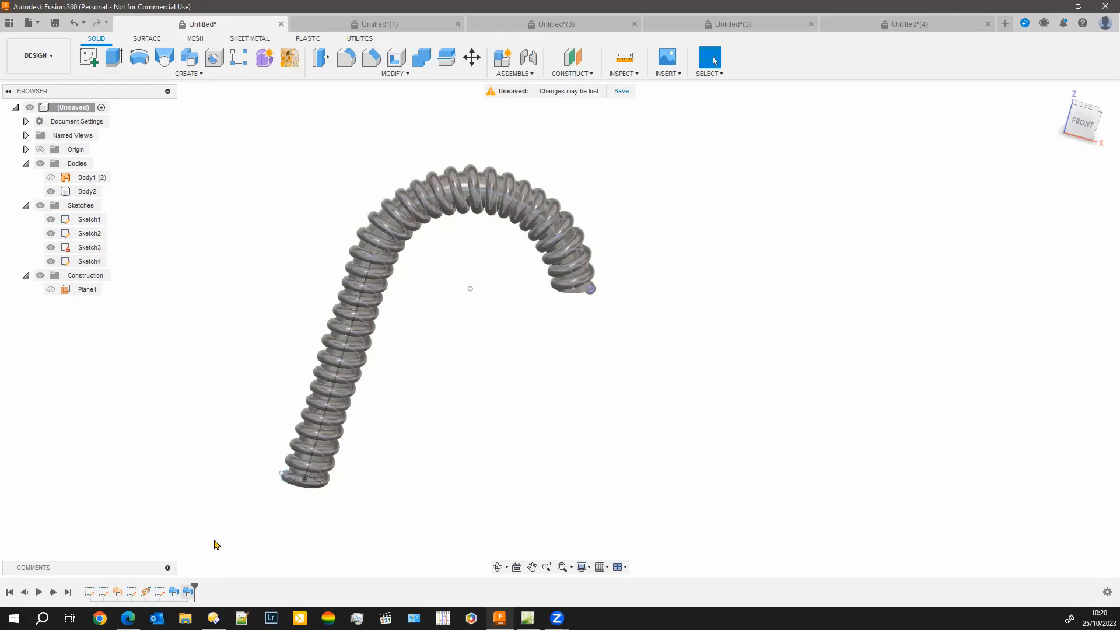
Examine the finished hose from the front, back, open ends and up close along its coiled ridges
middle_click_drag(233, 519, 298, 497, "shift")
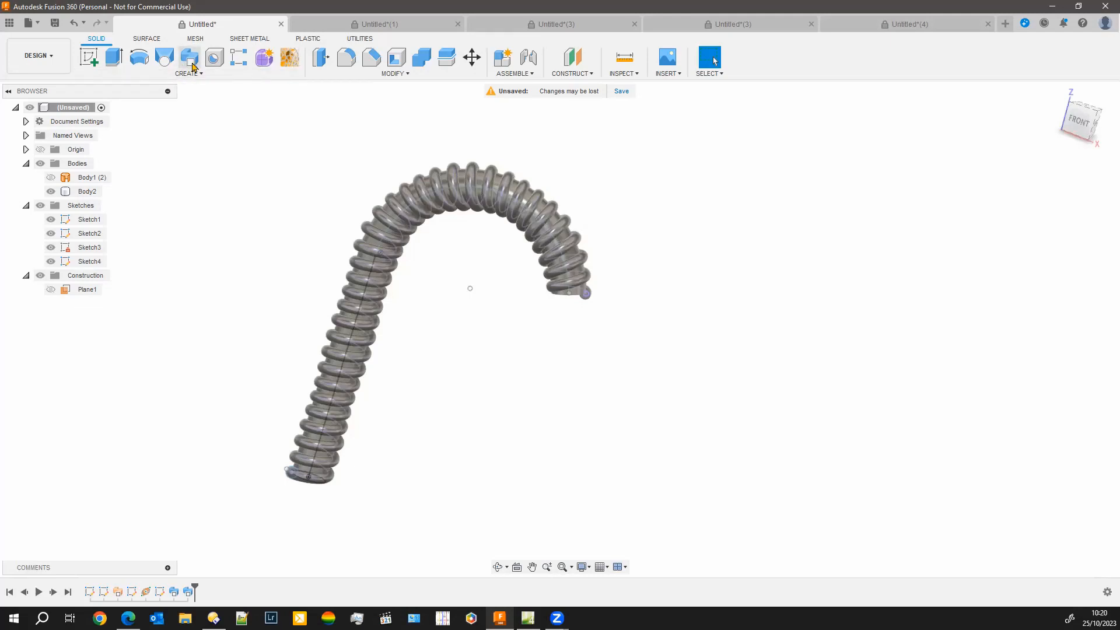
left_click(322, 438)
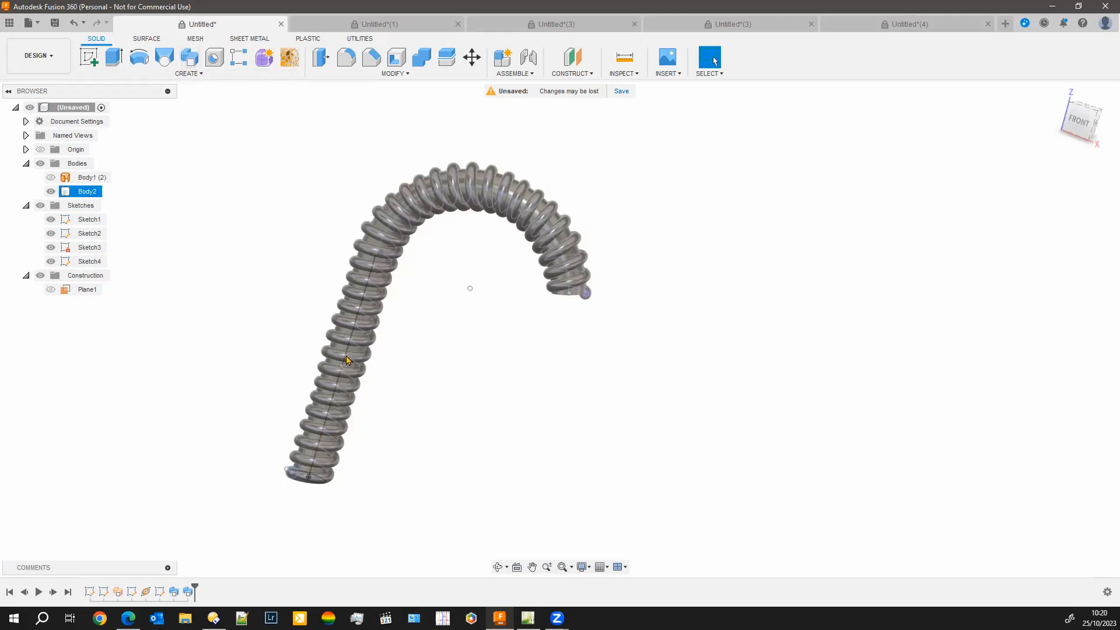
middle_click_drag(523, 365, 345, 360, "shift")
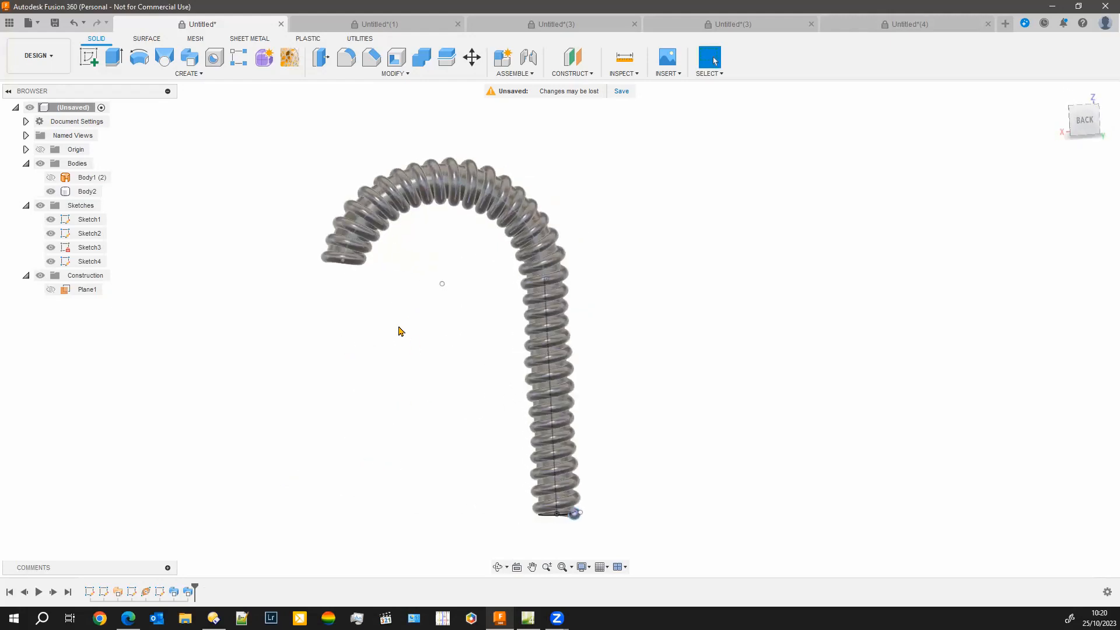
middle_click_drag(356, 407, 456, 363, "shift")
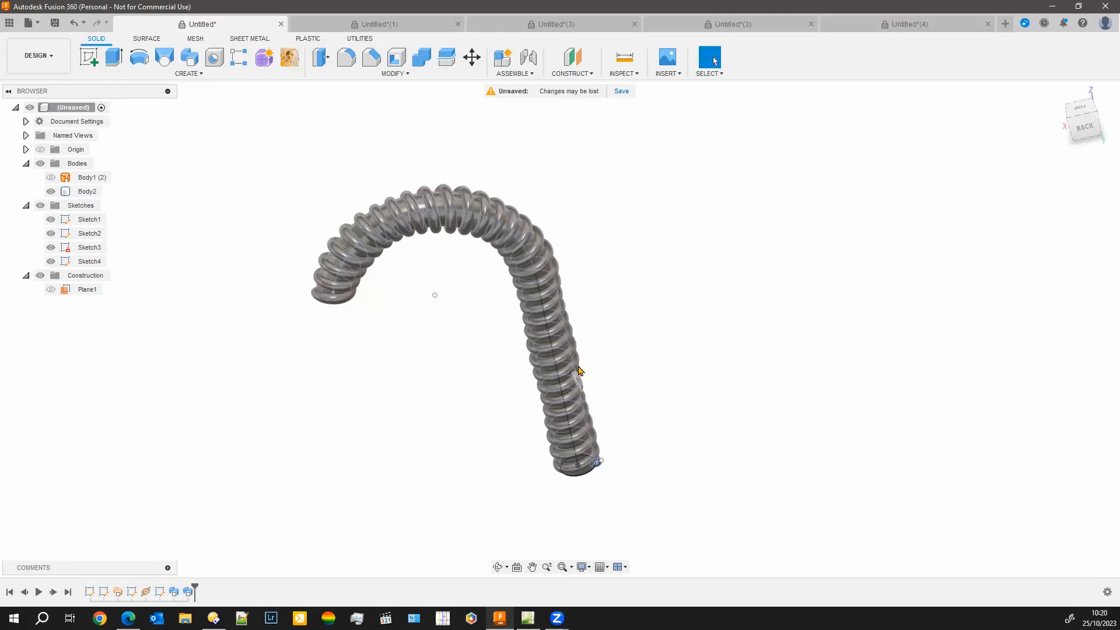
middle_click_drag(285, 467, 345, 445, "shift")
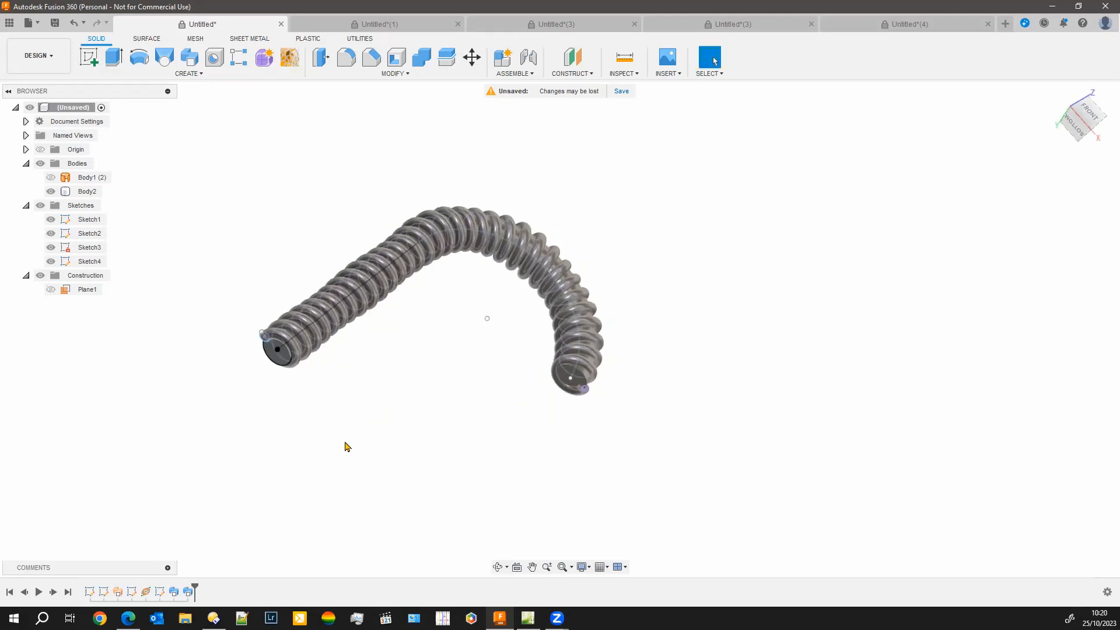
middle_click_drag(411, 354, 345, 433, "shift")
scroll(403, 232, "down", 3)
scroll(526, 221, "up", 5)
scroll(523, 229, "up", 5)
middle_click_drag(530, 286, 294, 226, "shift")
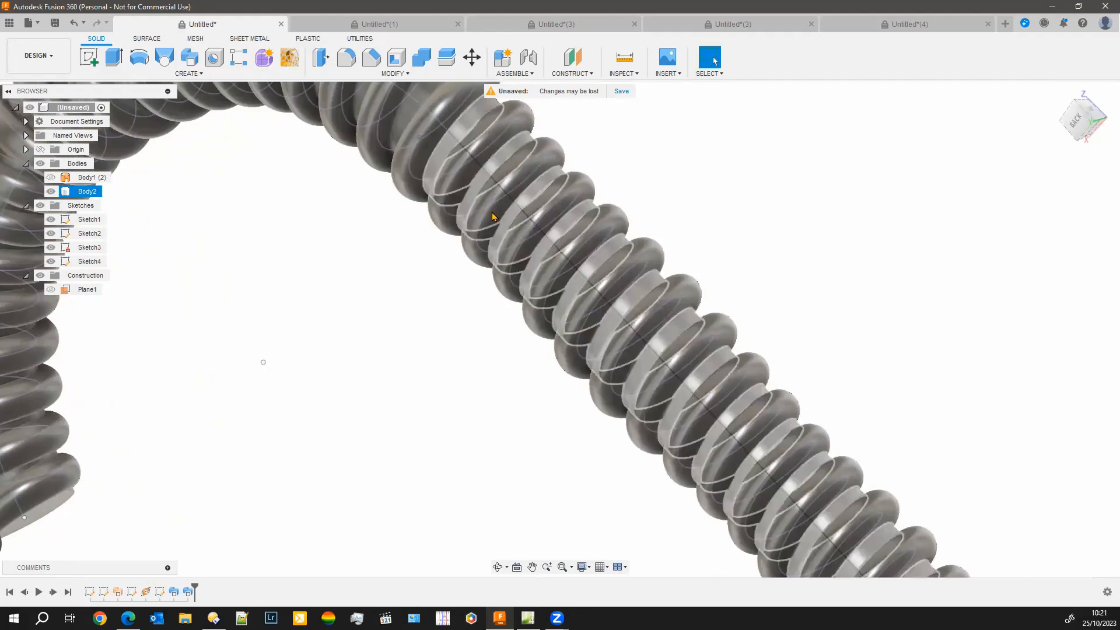
scroll(324, 375, "down", 5)
middle_click_drag(319, 426, 358, 418, "shift")
middle_click_drag(257, 417, 359, 351)
middle_click_drag(446, 359, 481, 408, "shift")
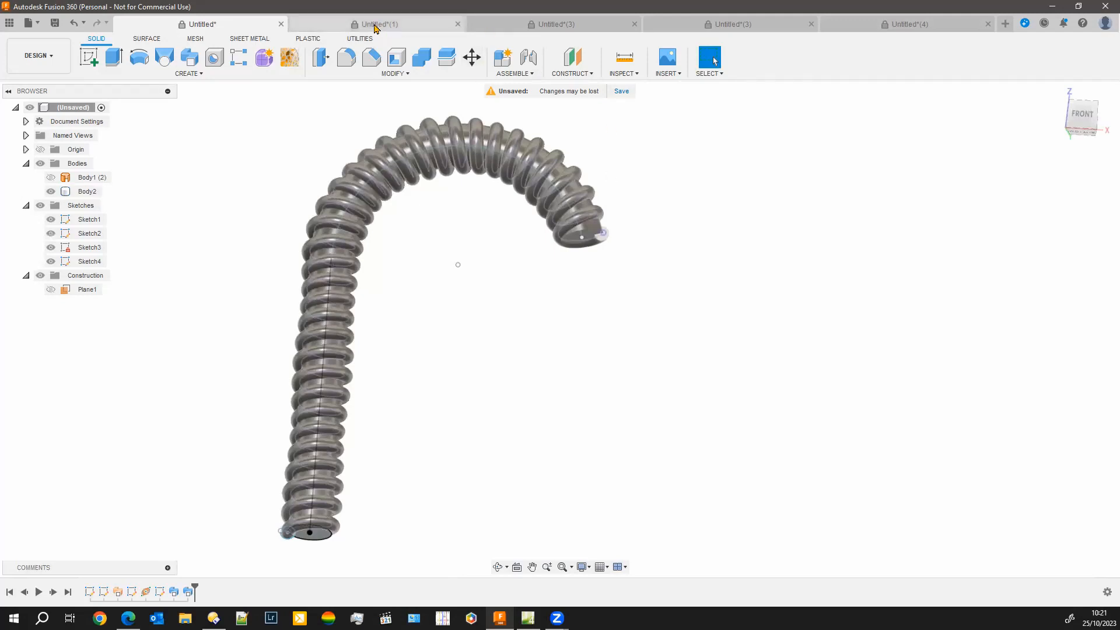
Switch to the Untitled(1) design and examine its profile sketch with the rounded bulge and R0.25 blend arcs
left_click(375, 24)
scroll(463, 365, "up", 3)
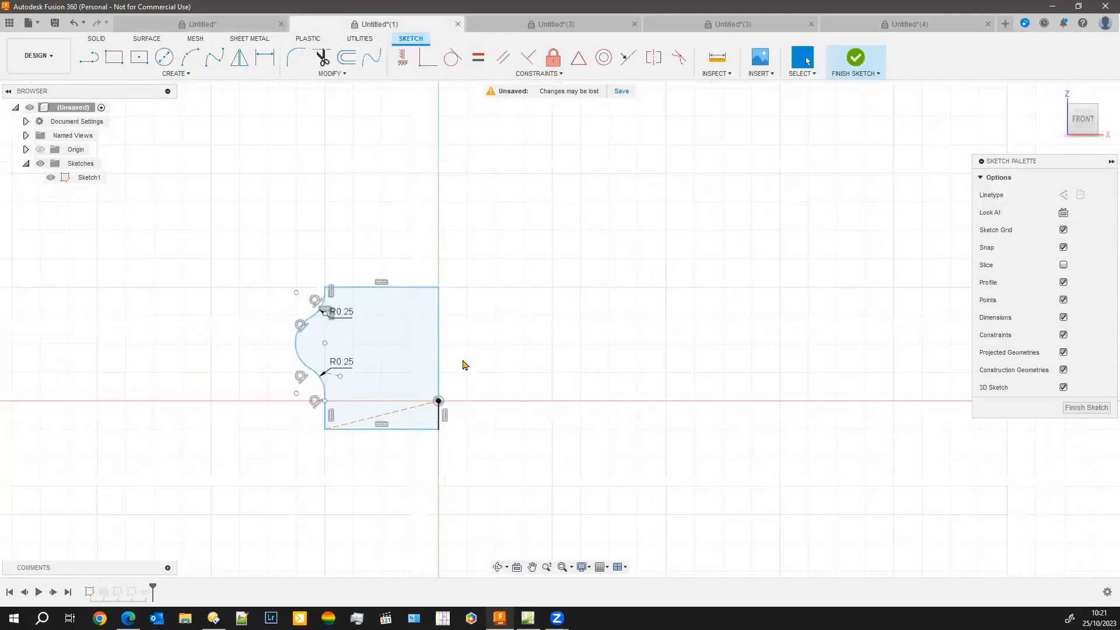
scroll(461, 350, "up", 2)
middle_click_drag(480, 251, 570, 261)
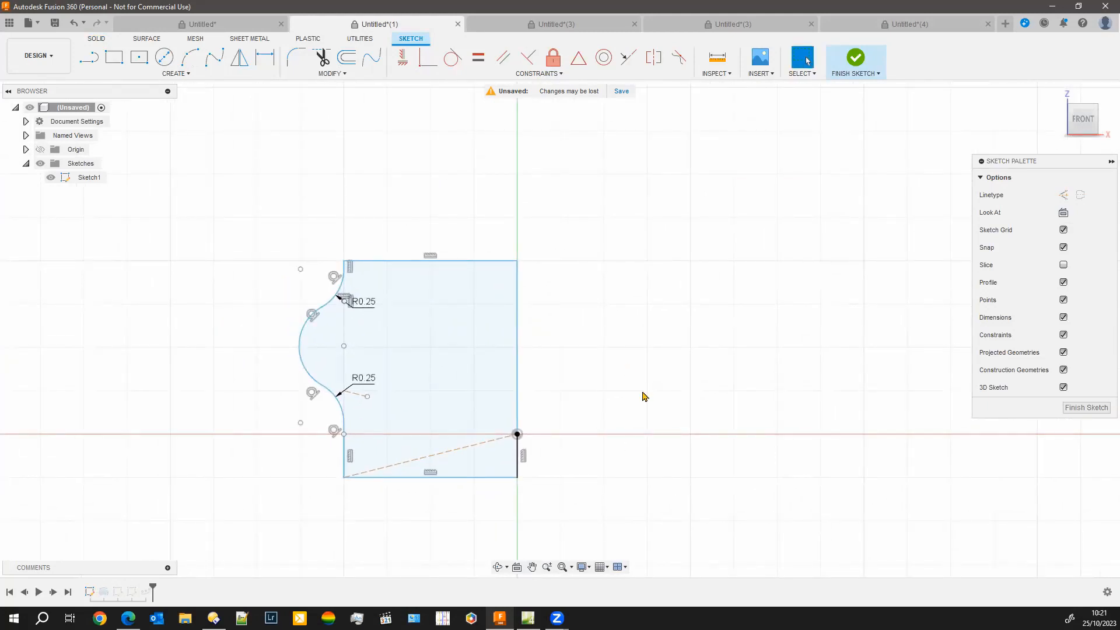
scroll(630, 362, "up", 1)
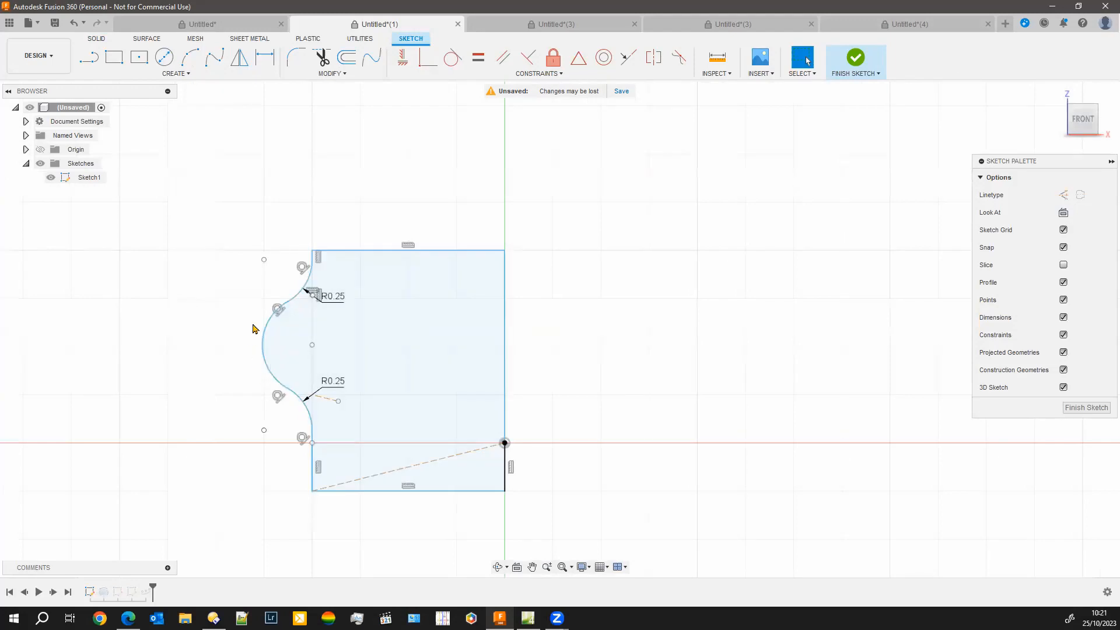
scroll(270, 211, "up", 1)
scroll(269, 215, "up", 1)
middle_click_drag(424, 180, 469, 109)
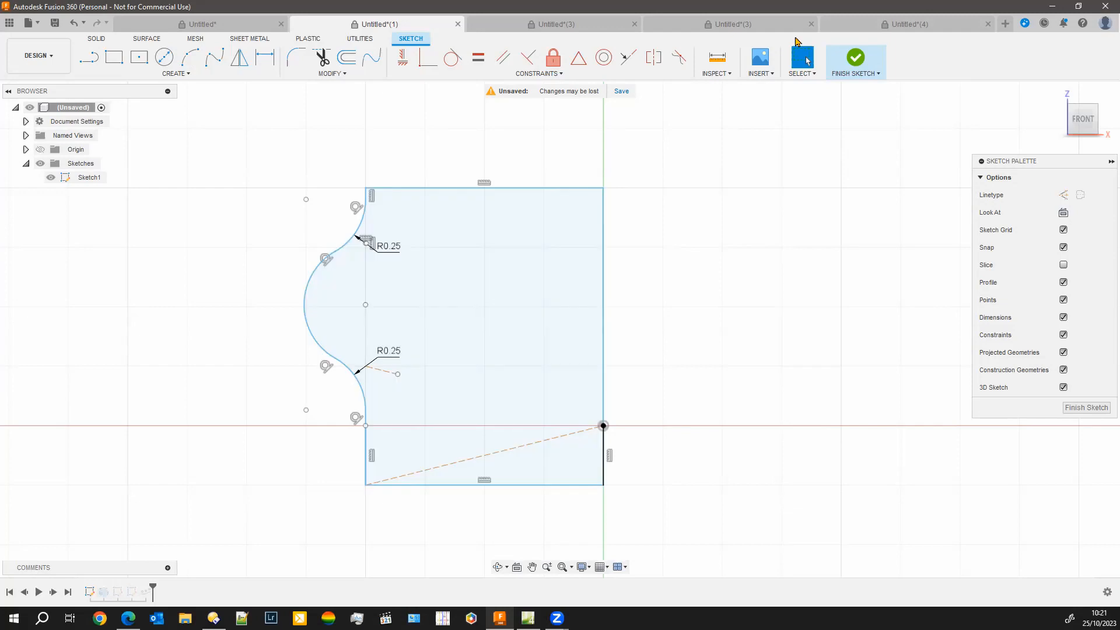
Switch to the hose design built from repeated segments, roll its history back to just after the first sketch, and examine the profile
left_click(758, 25)
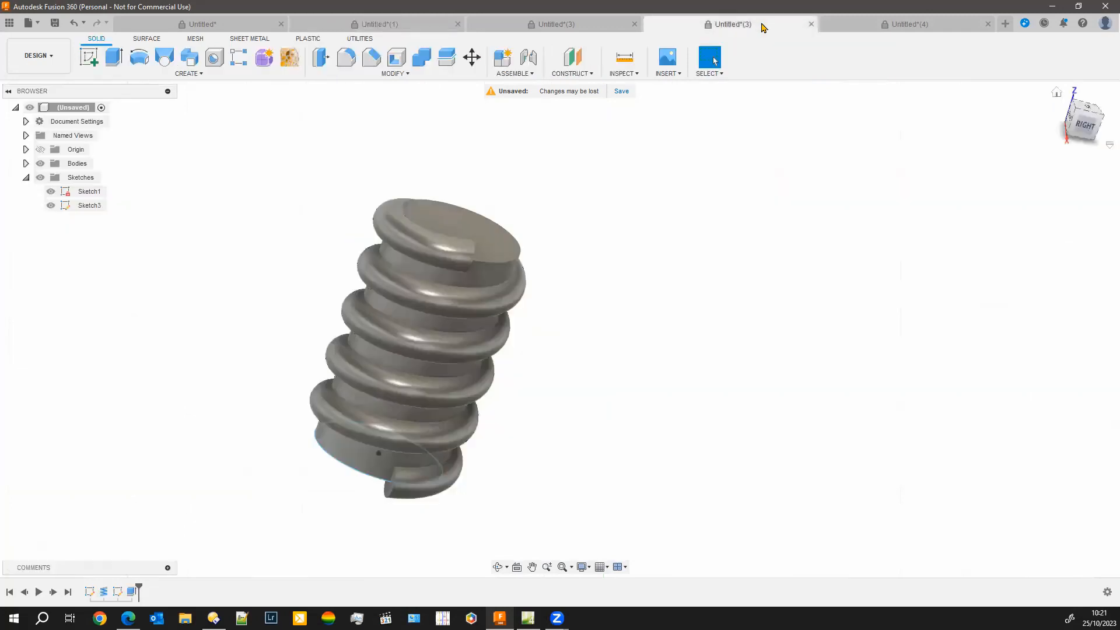
left_click(898, 25)
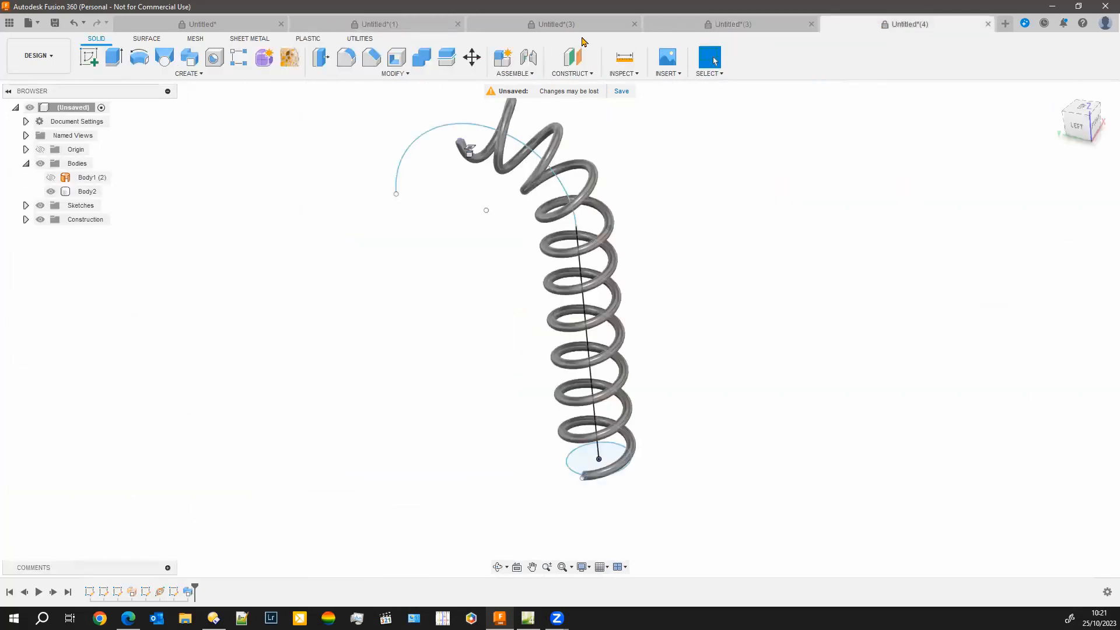
left_click(560, 24)
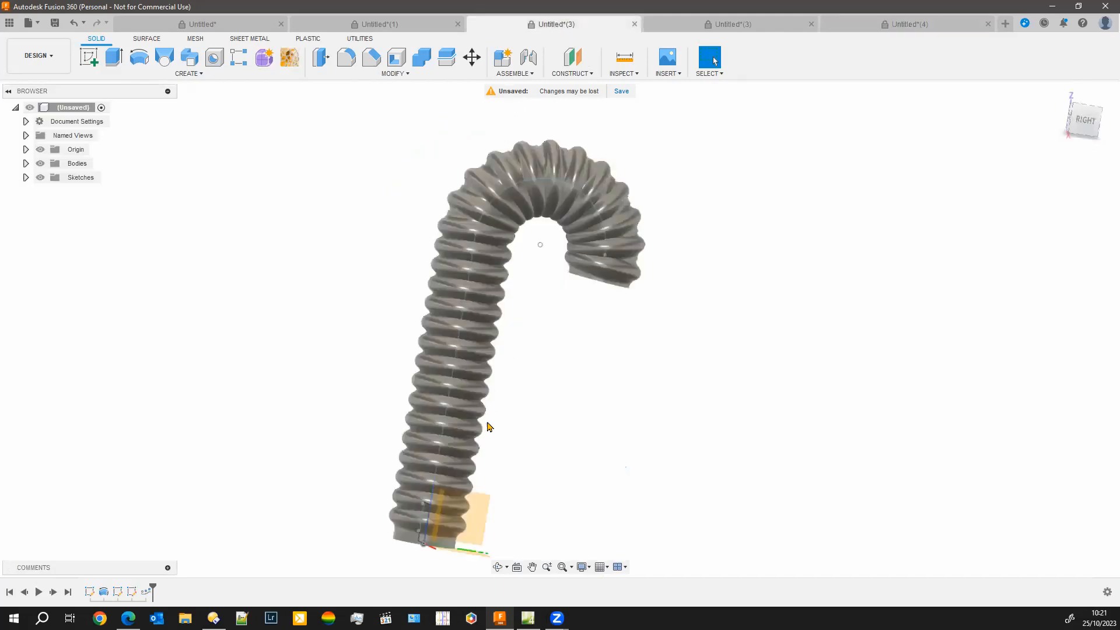
scroll(489, 426, "up", 2)
left_click_drag(152, 586, 95, 577)
middle_click_drag(330, 484, 460, 506)
scroll(484, 444, "down", 2)
scroll(474, 446, "up", 5)
scroll(585, 311, "up", 2)
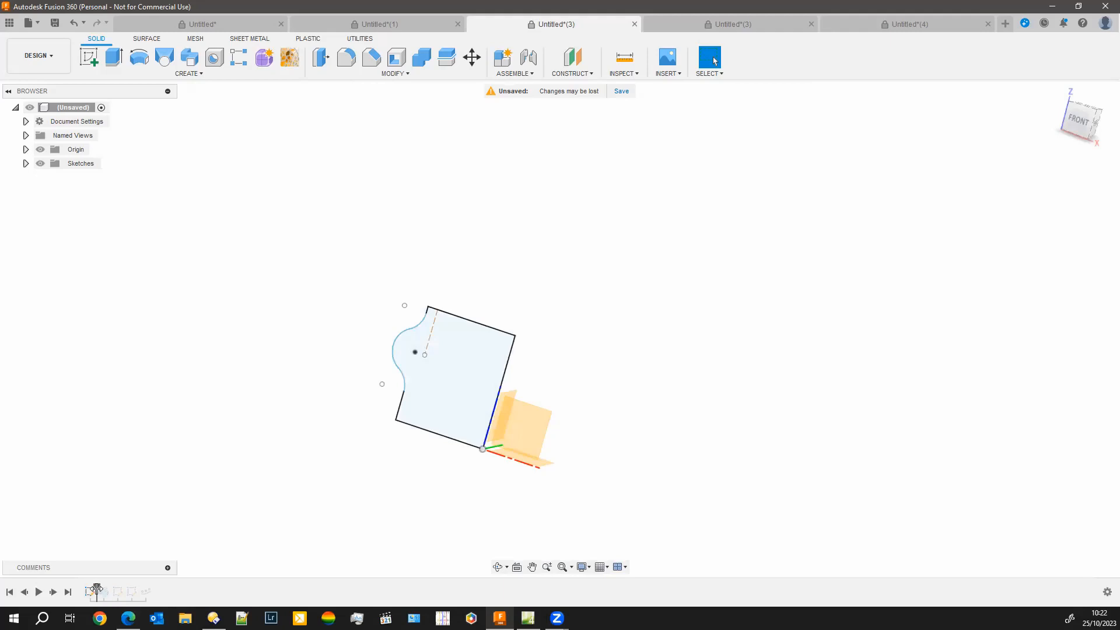
Roll the history forward past the revolved segment and the hook-shaped path sketch, examining both
left_click_drag(96, 592, 111, 590)
mouse_move(356, 475)
middle_mouse_down("shift")
mouse_move(340, 485)
mouse_move(302, 461)
mouse_move(284, 464)
middle_mouse_up("shift")
mouse_move(110, 591)
left_mouse_down()
mouse_move(127, 603)
mouse_move(136, 587)
left_mouse_up()
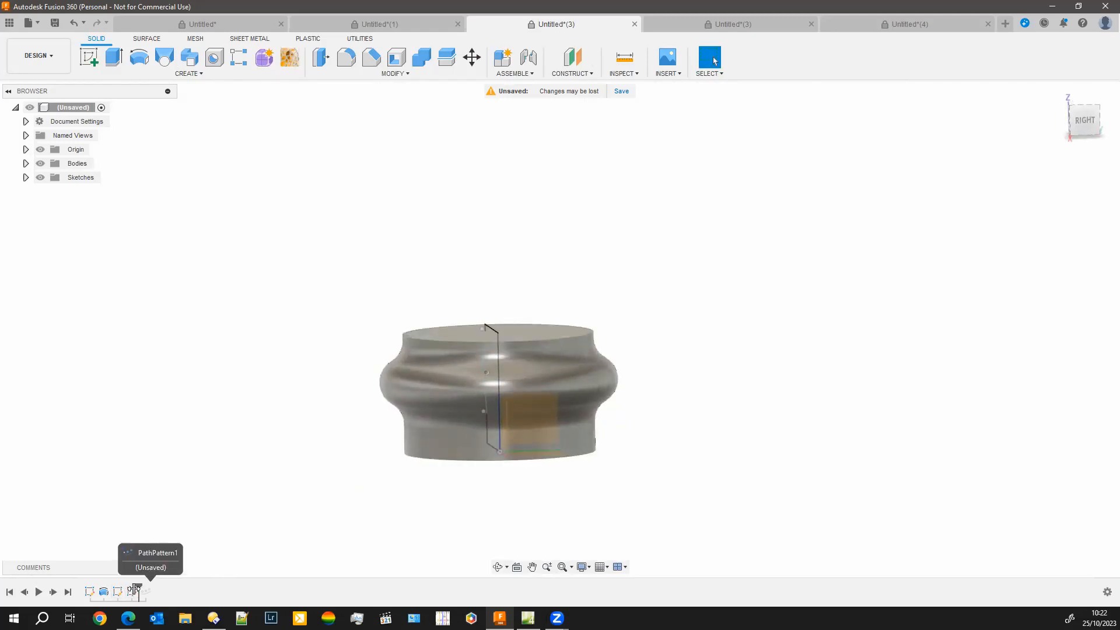
scroll(298, 382, "down", 3)
scroll(299, 387, "down", 2)
scroll(394, 359, "down", 4)
middle_click_drag(491, 351, 473, 468)
scroll(473, 468, "down", 1)
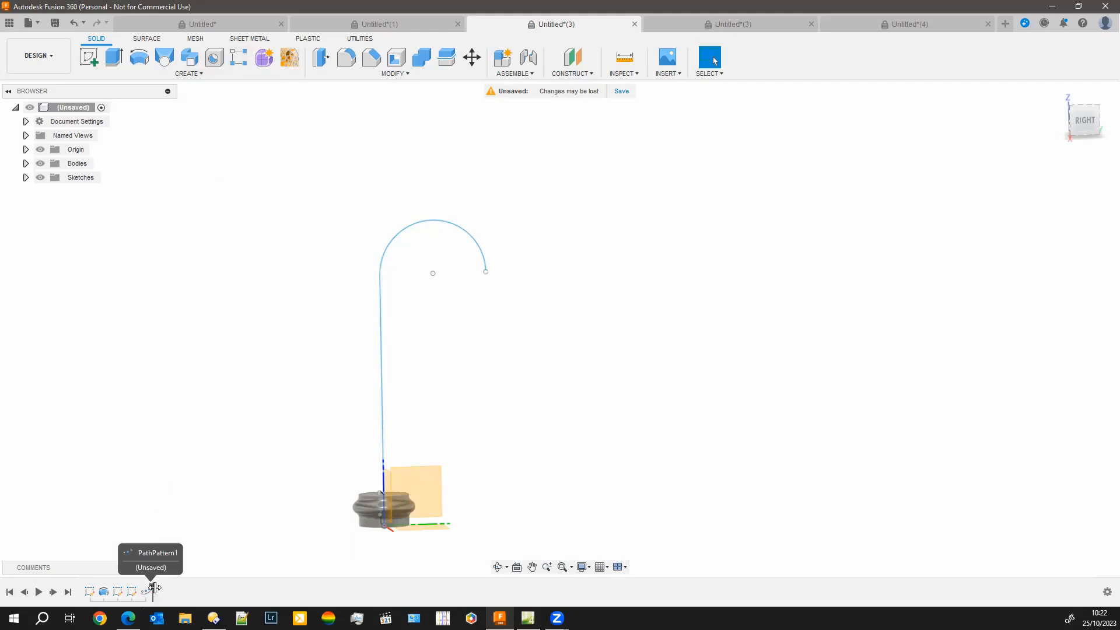
Roll the history forward to include the path pattern, open its settings for review, and cancel the edit
left_click_drag(140, 588, 153, 586)
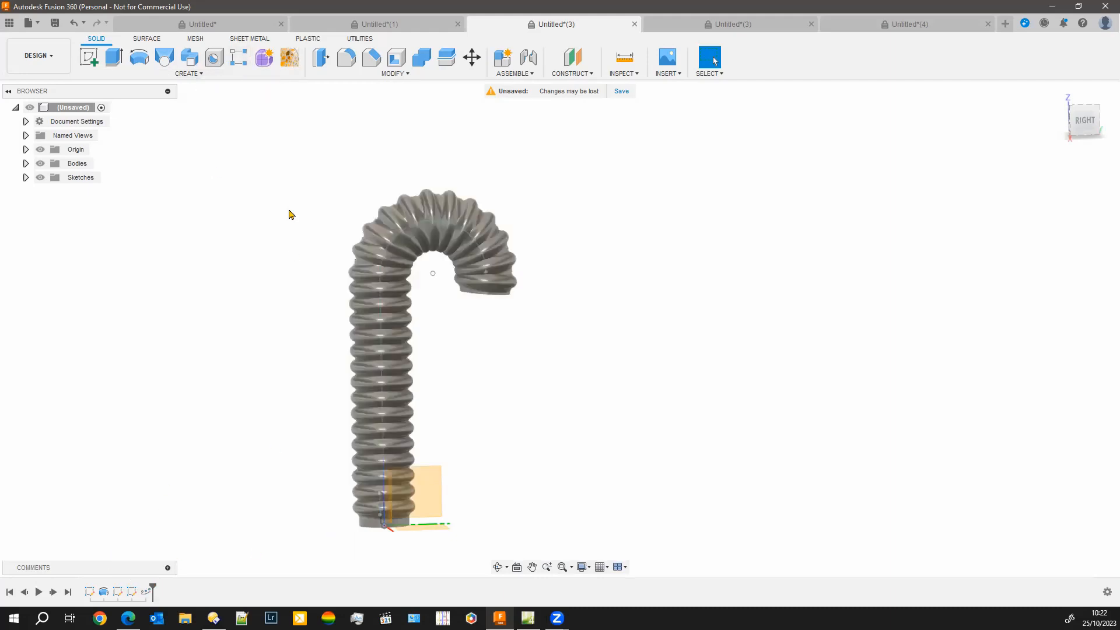
right_click(146, 591)
left_click(184, 494)
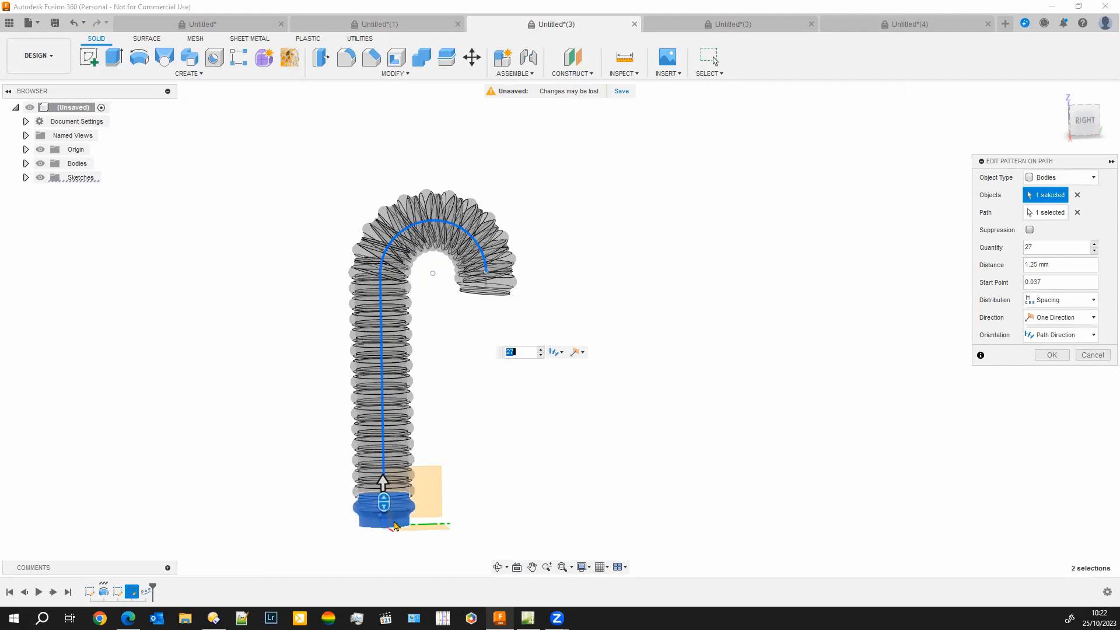
left_click(1092, 355)
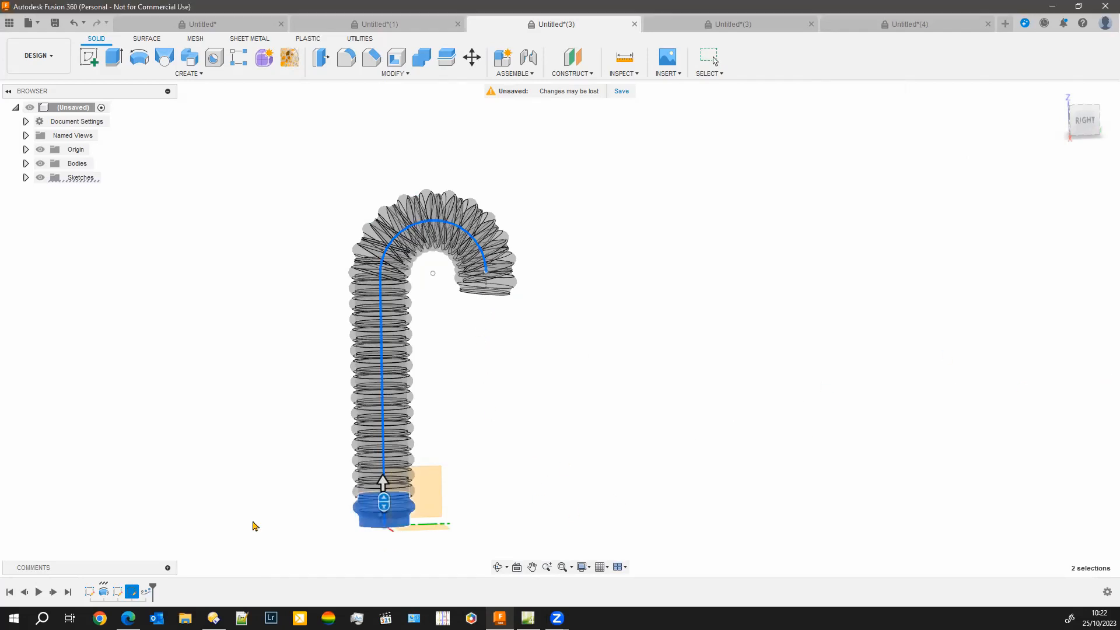
Roll the history back so it ends just after the path sketch, before the path pattern
left_click_drag(154, 584, 125, 588)
scroll(357, 508, "up", 5)
middle_click_drag(706, 412, 658, 315)
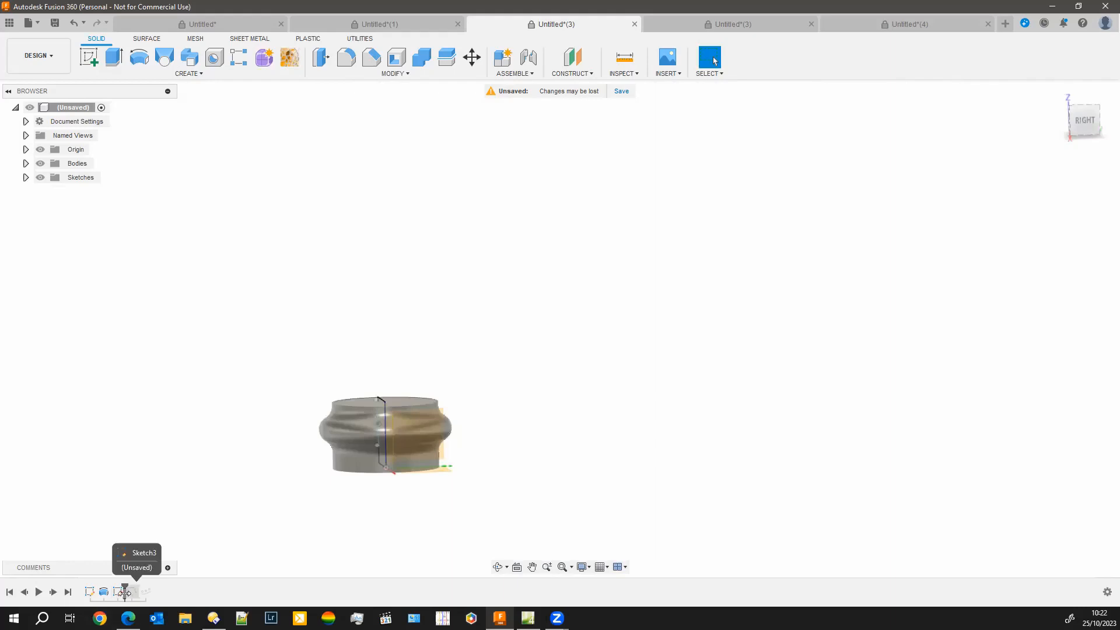
left_click_drag(125, 587, 139, 588)
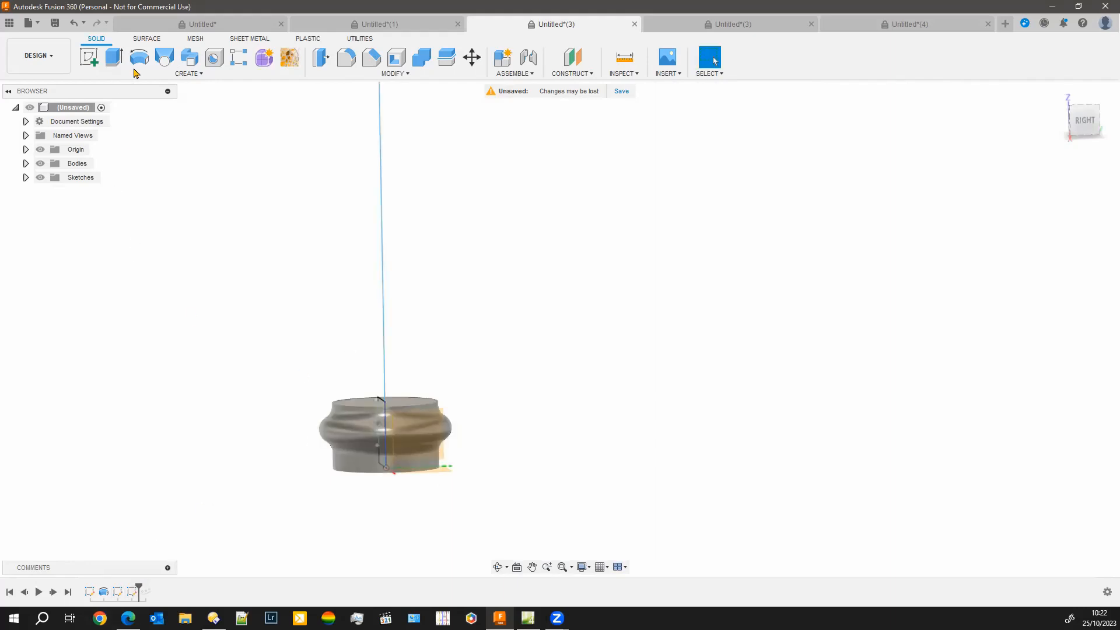
Start a Pattern on Path of the revolved segment body, using the hook-shaped sketch line as the path
left_click(244, 61)
left_click_drag(291, 378, 499, 519)
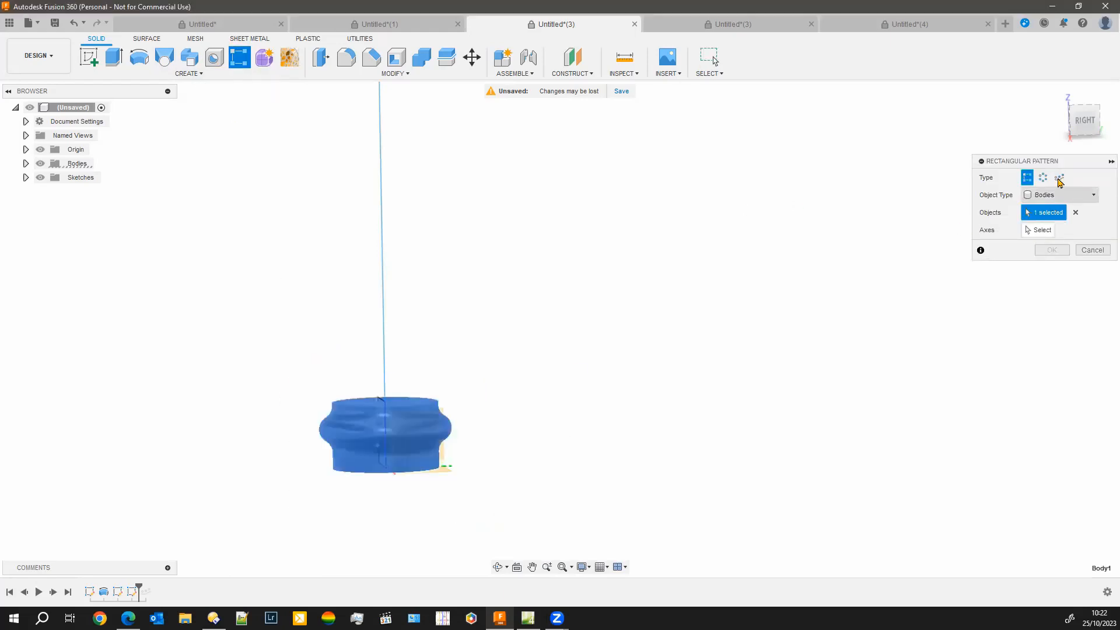
left_click_drag(1063, 164, 641, 281)
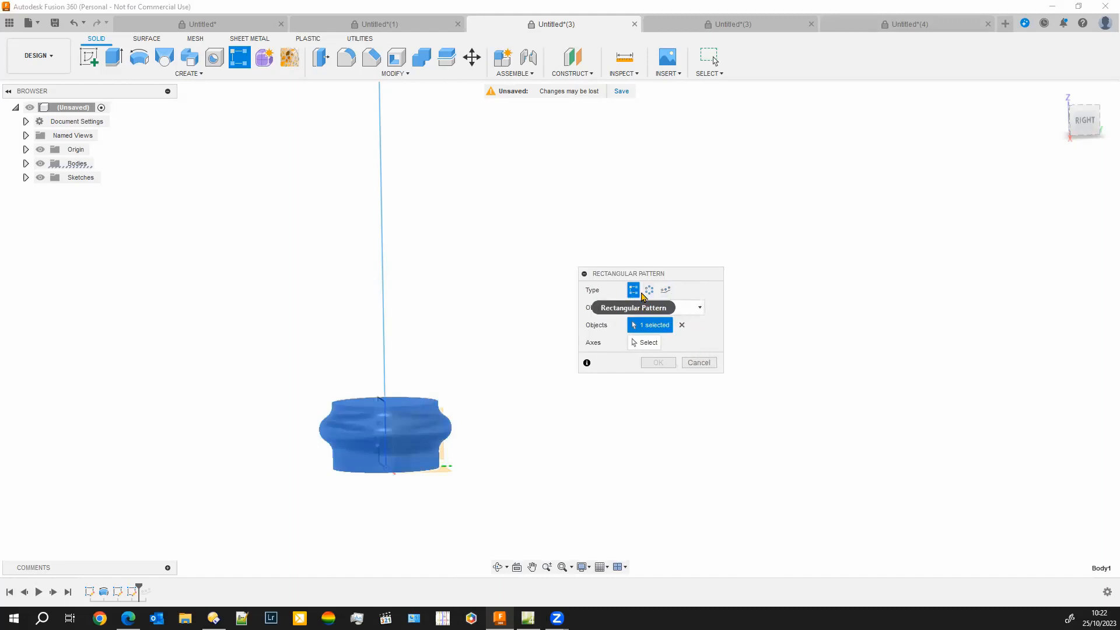
left_click(666, 290)
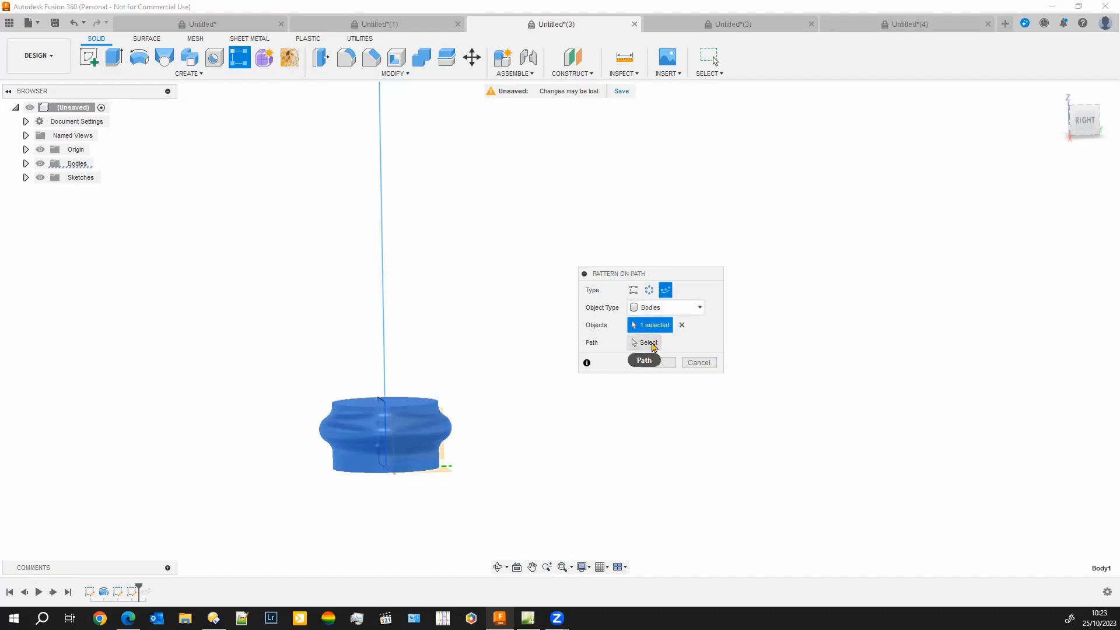
left_click(653, 344)
left_click(382, 267)
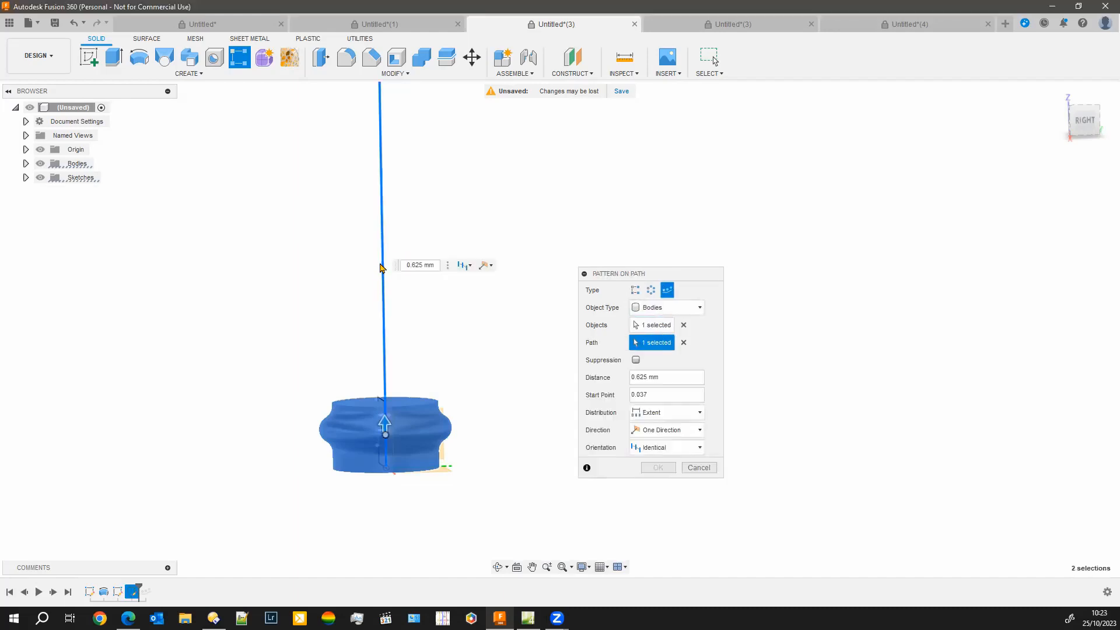
Extend the pattern distance to 16.012 mm so it reaches the end of the hook path, and set the orientation to Path Direction
left_click_drag(383, 421, 415, 104)
middle_click_drag(570, 157, 570, 300)
scroll(569, 300, "down", 5)
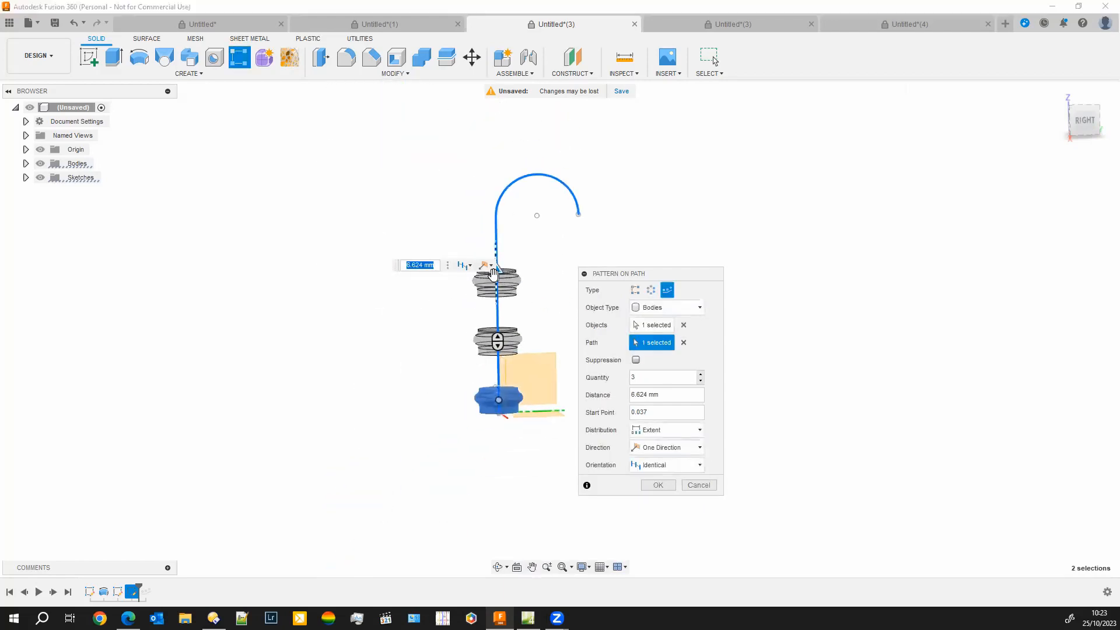
type("10")
key("Return")
left_click_drag(562, 150, 589, 185)
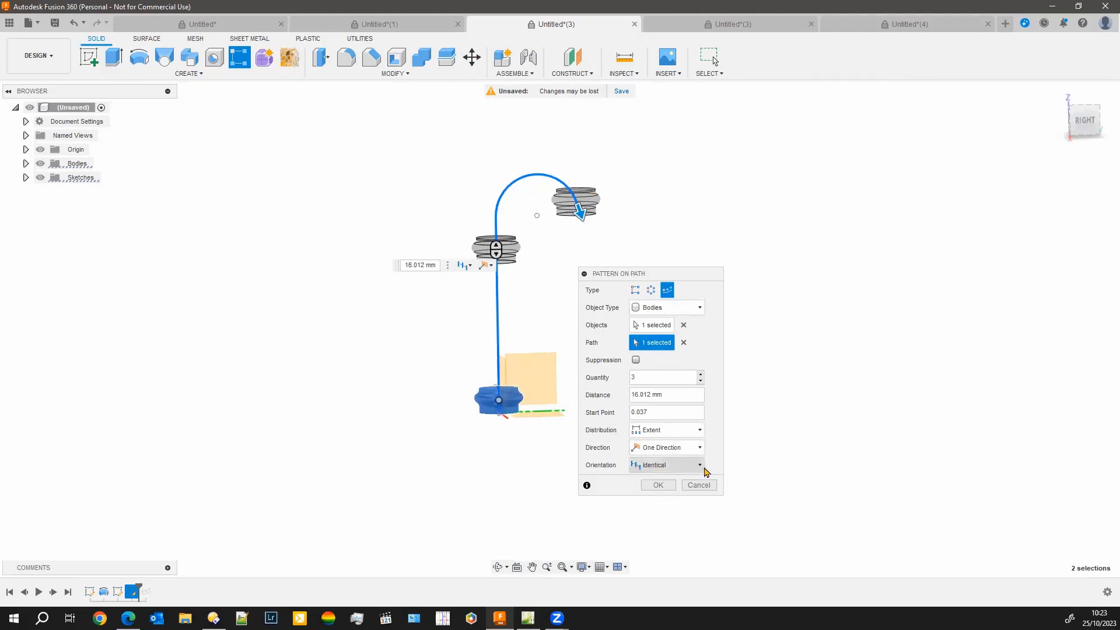
left_click(699, 466)
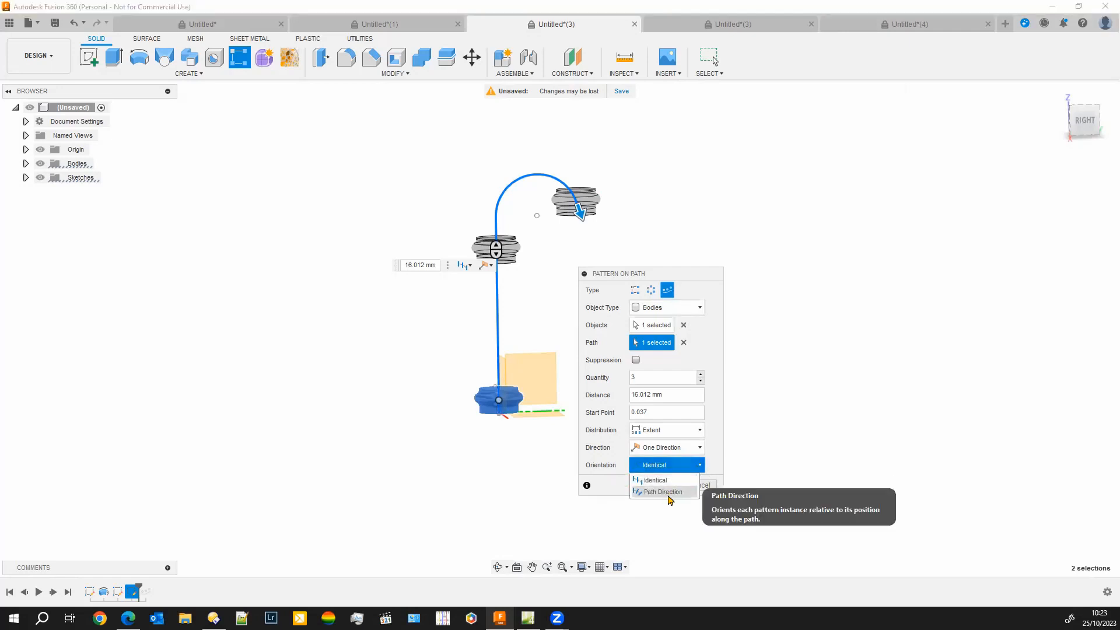
left_click(665, 492)
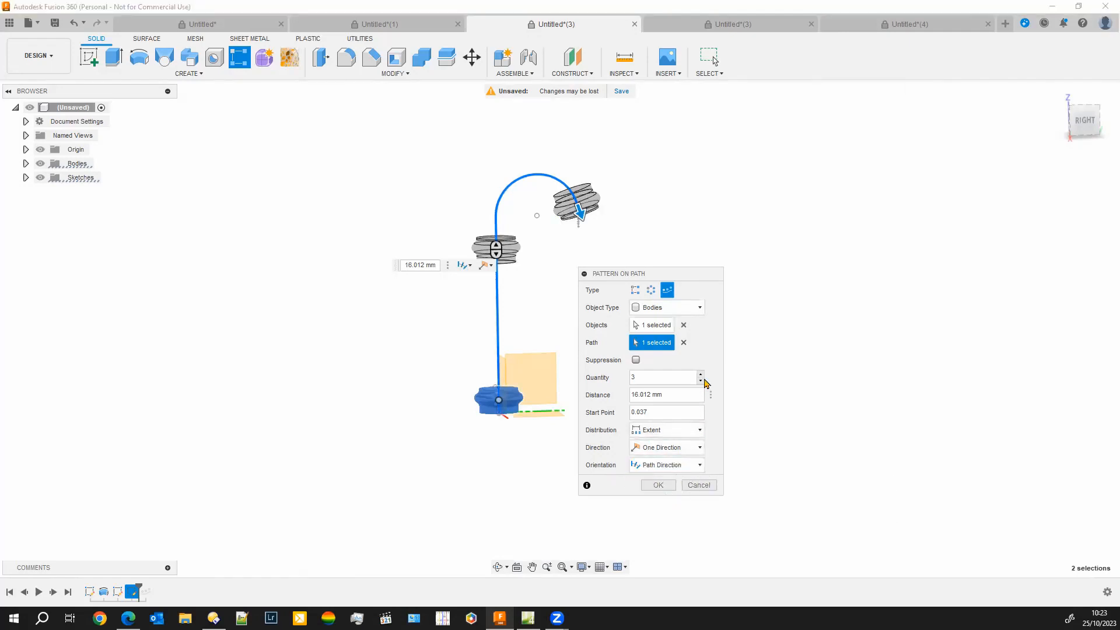
Set the path pattern's quantity to 16 and create the pattern
left_click(701, 375)
left_click(701, 375)
left_click(701, 375)
left_click(701, 375)
left_click(701, 375)
left_click(701, 375)
left_click(701, 375)
left_click(701, 375)
left_click(701, 375)
left_click(701, 375)
left_click(701, 375)
left_click(701, 375)
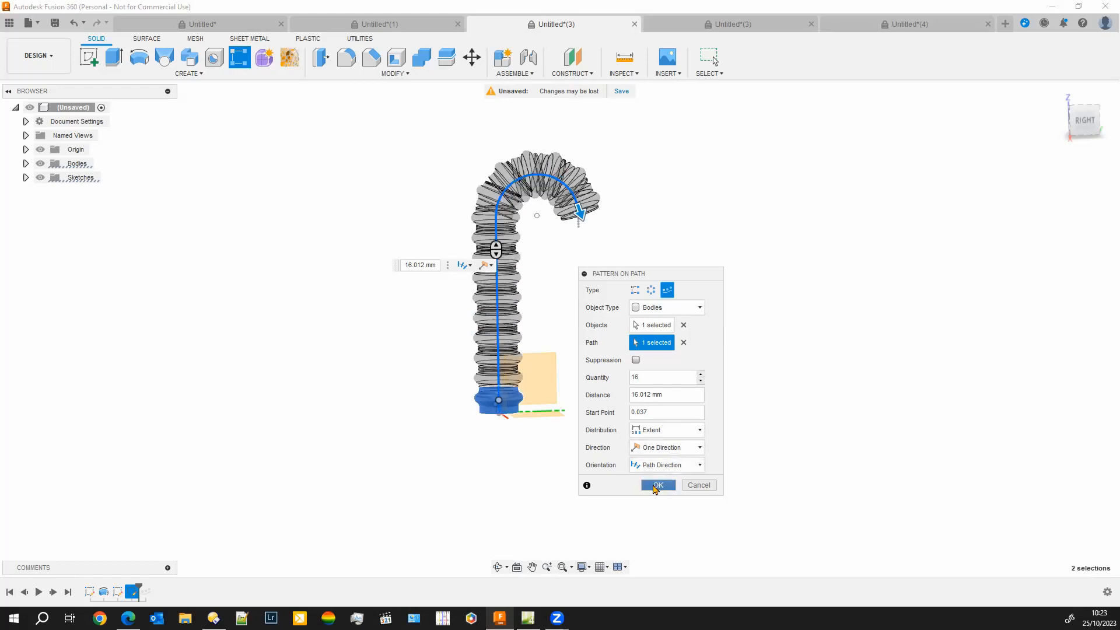
left_click(658, 485)
scroll(426, 259, "down", 2)
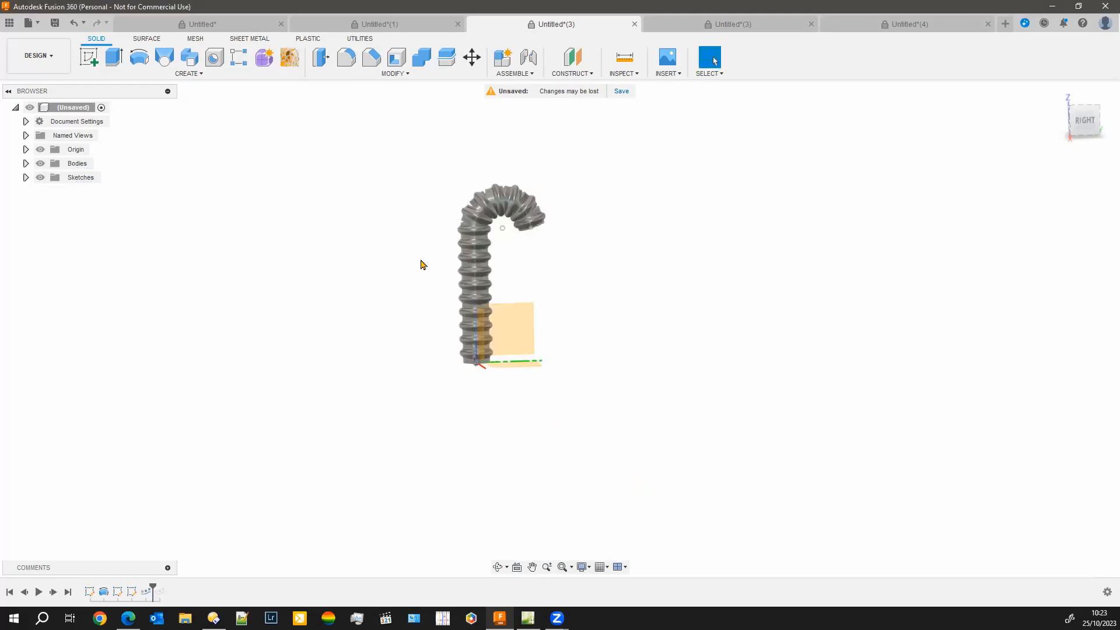
Edit the new path pattern and raise its quantity to 20 so the hose segments sit closer together
scroll(449, 220, "up", 3)
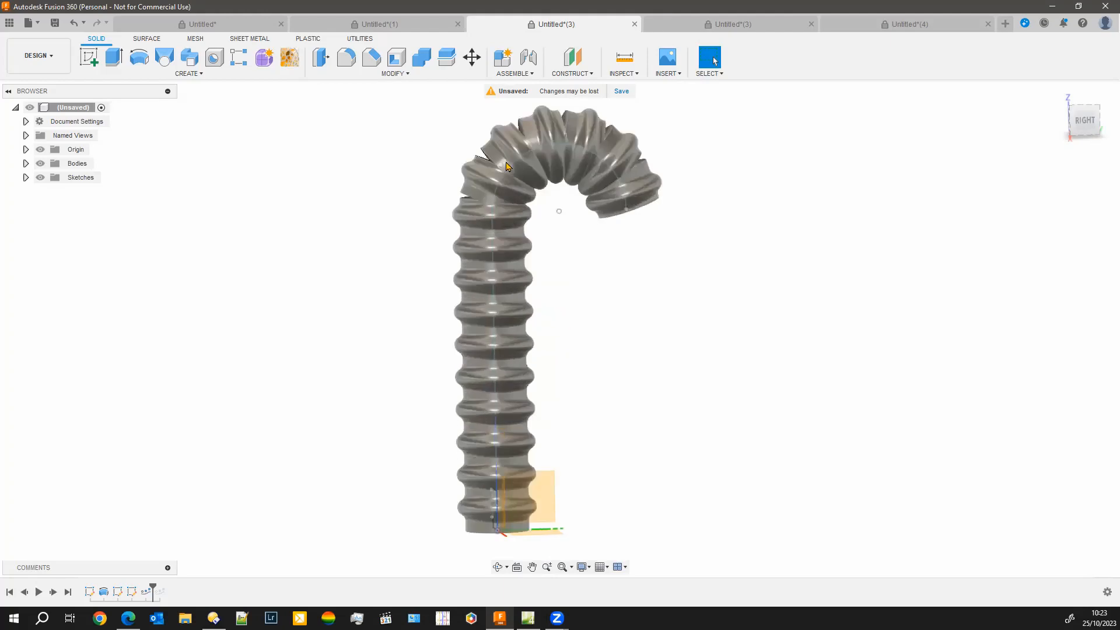
right_click(146, 591)
left_click(188, 496)
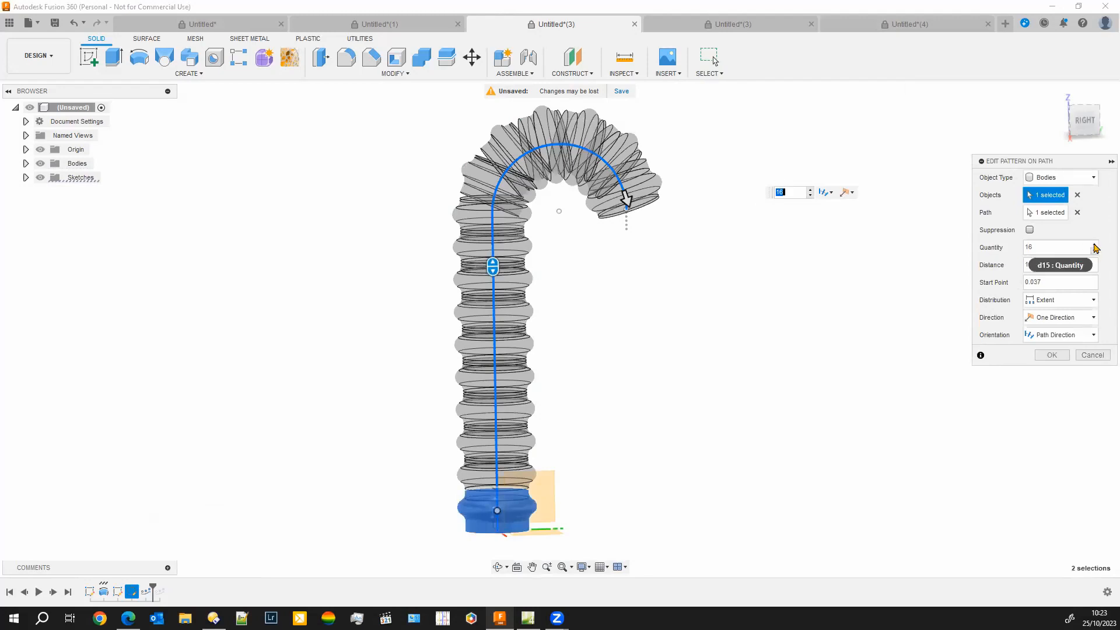
left_click(1094, 245)
left_click(1095, 245)
left_click(1095, 245)
left_click(1095, 245)
left_click(1051, 355)
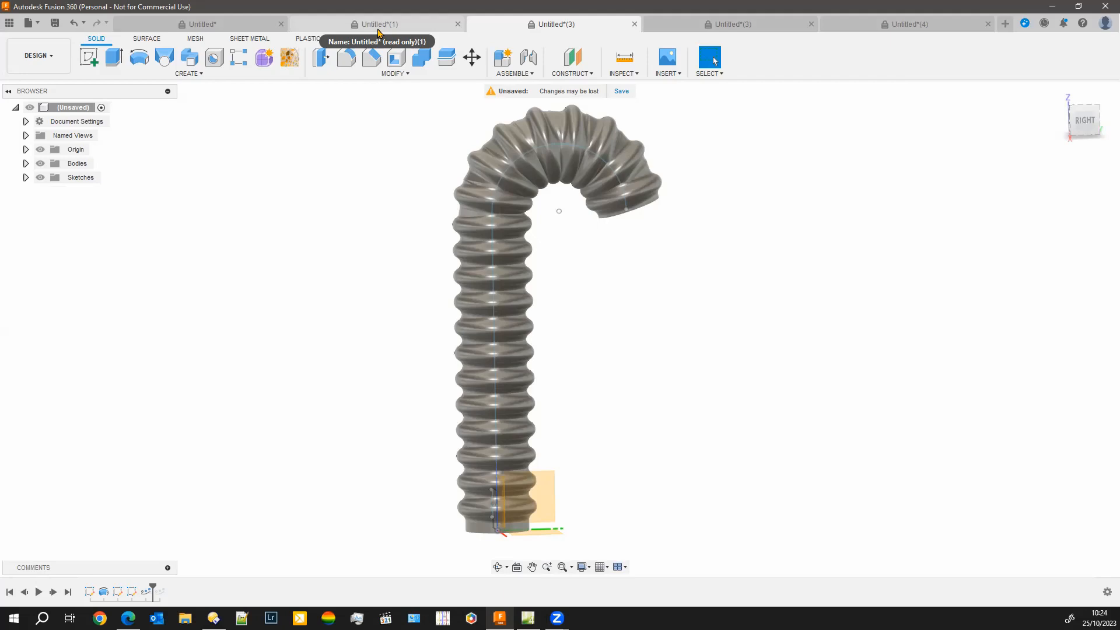
left_click(140, 41)
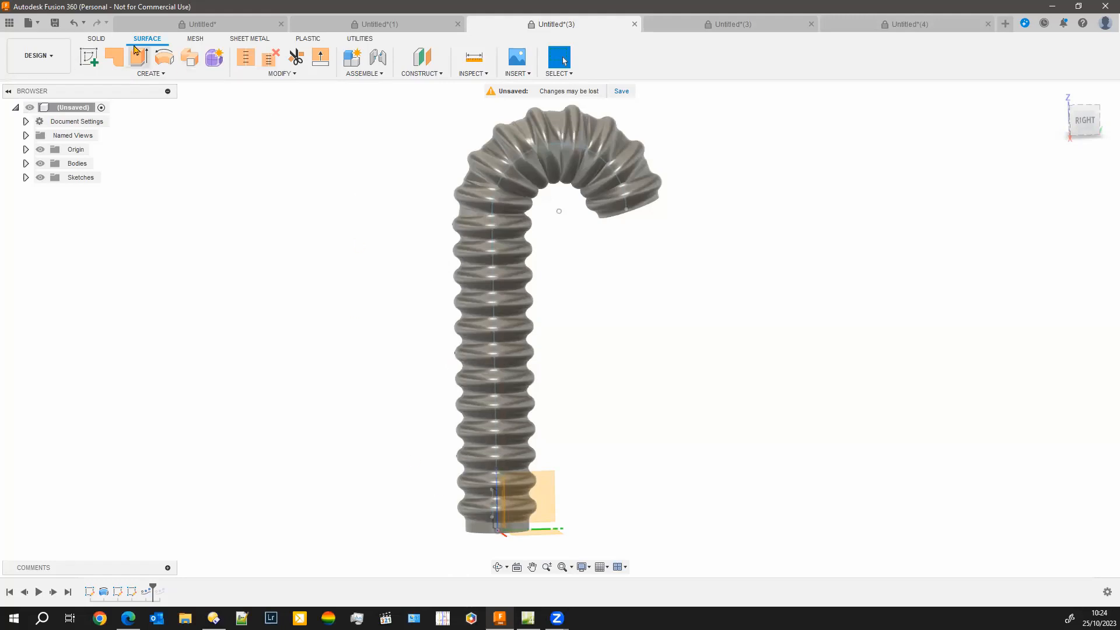
left_click(96, 40)
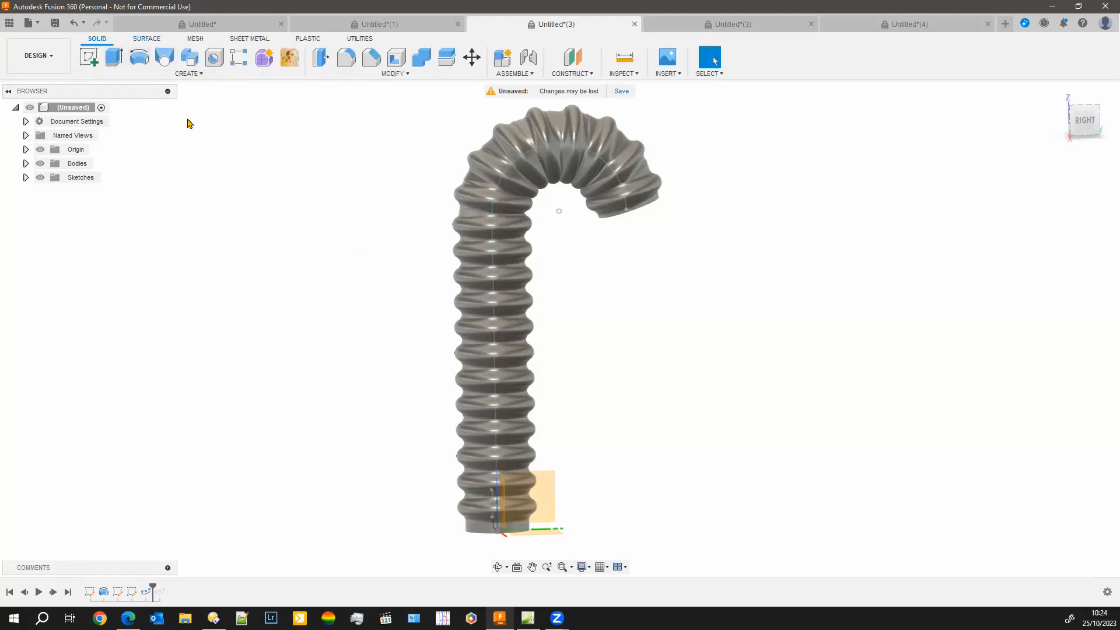